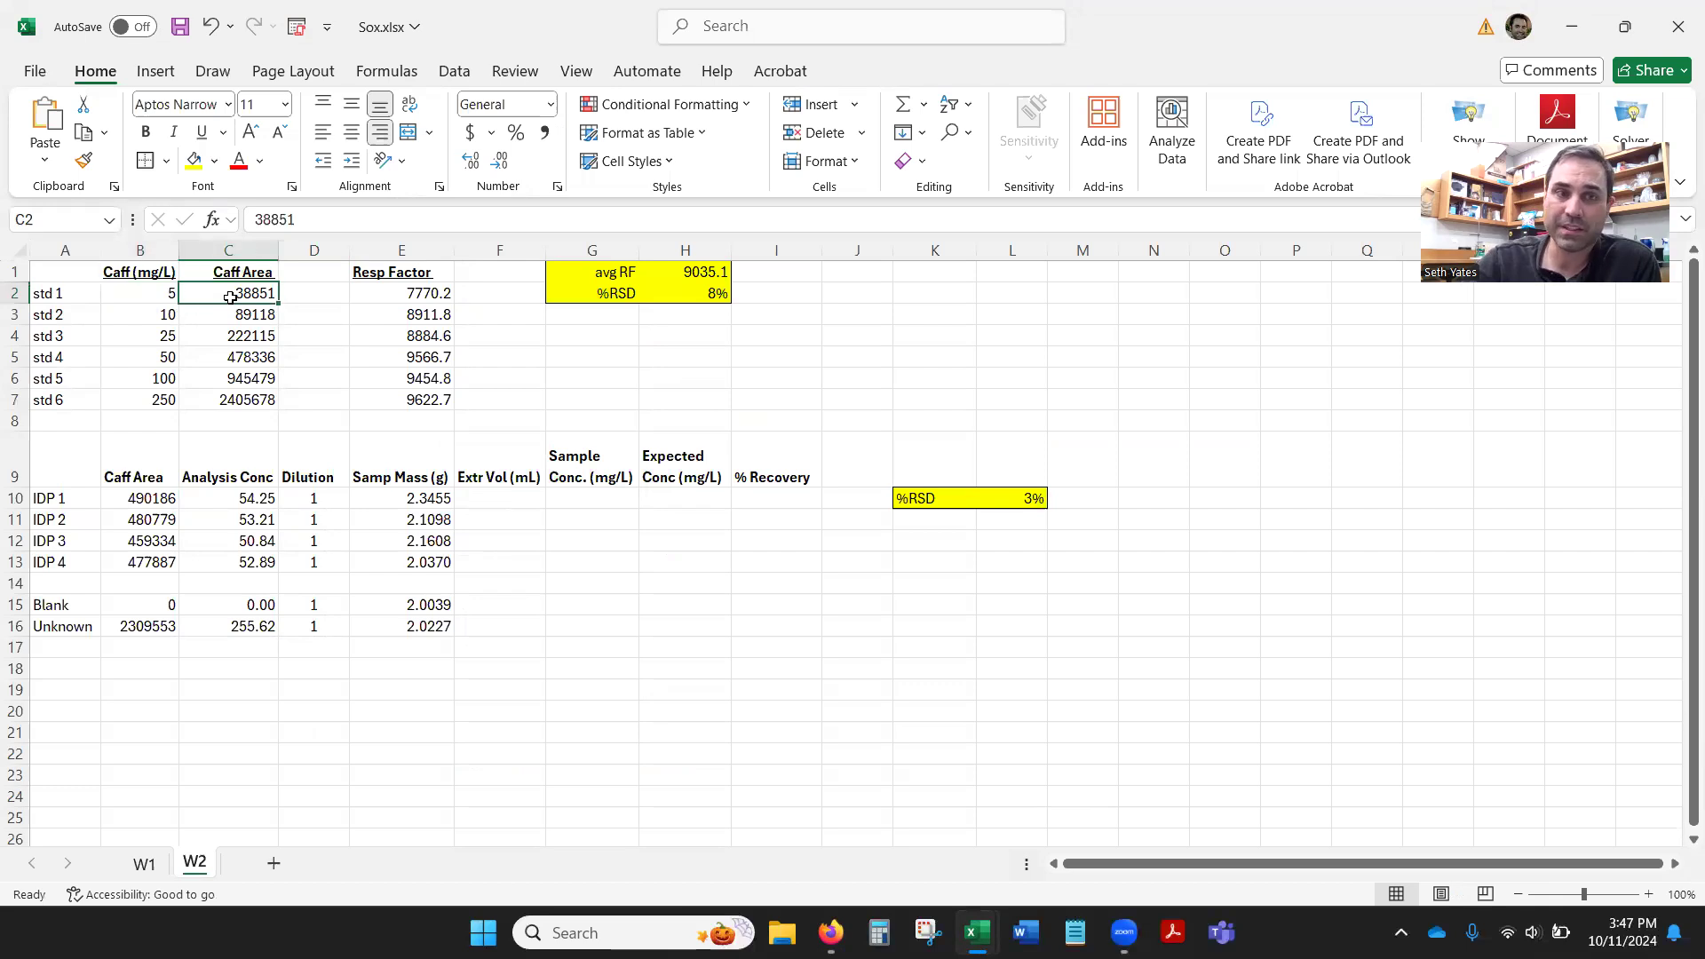
# Review the caffeine standards' concentrations, areas and response factor formula, plus the average RF and %RSD formulas
pyautogui.click(172, 312)
pyautogui.click(243, 315)
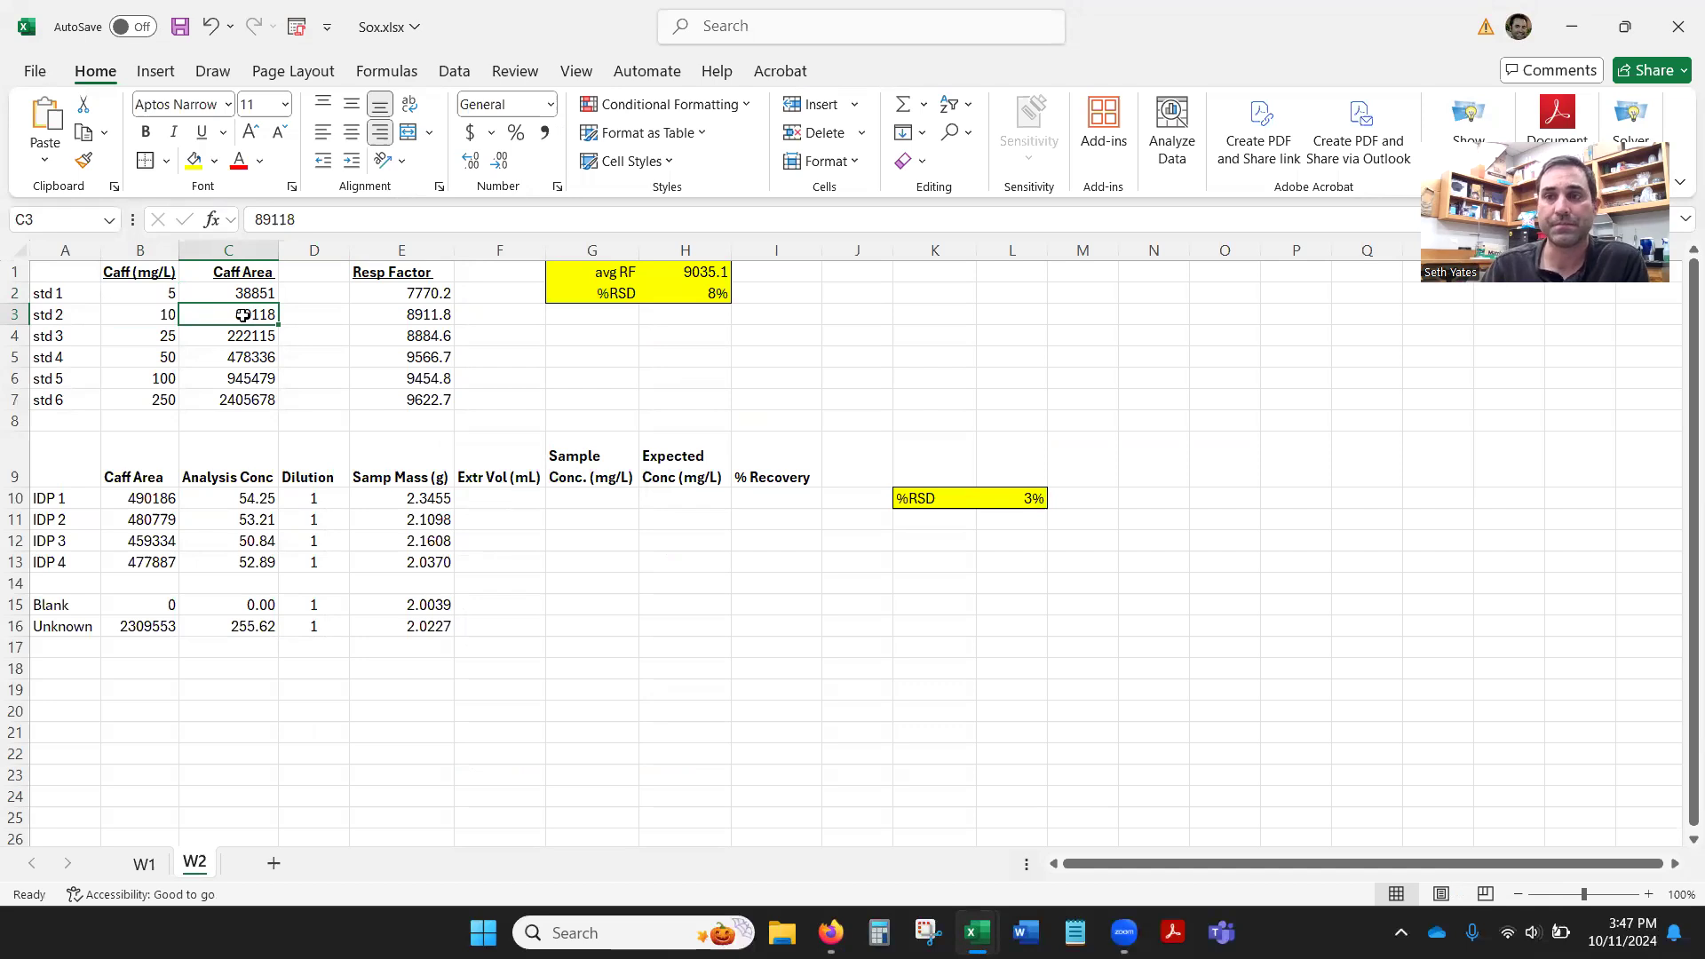
pyautogui.click(161, 339)
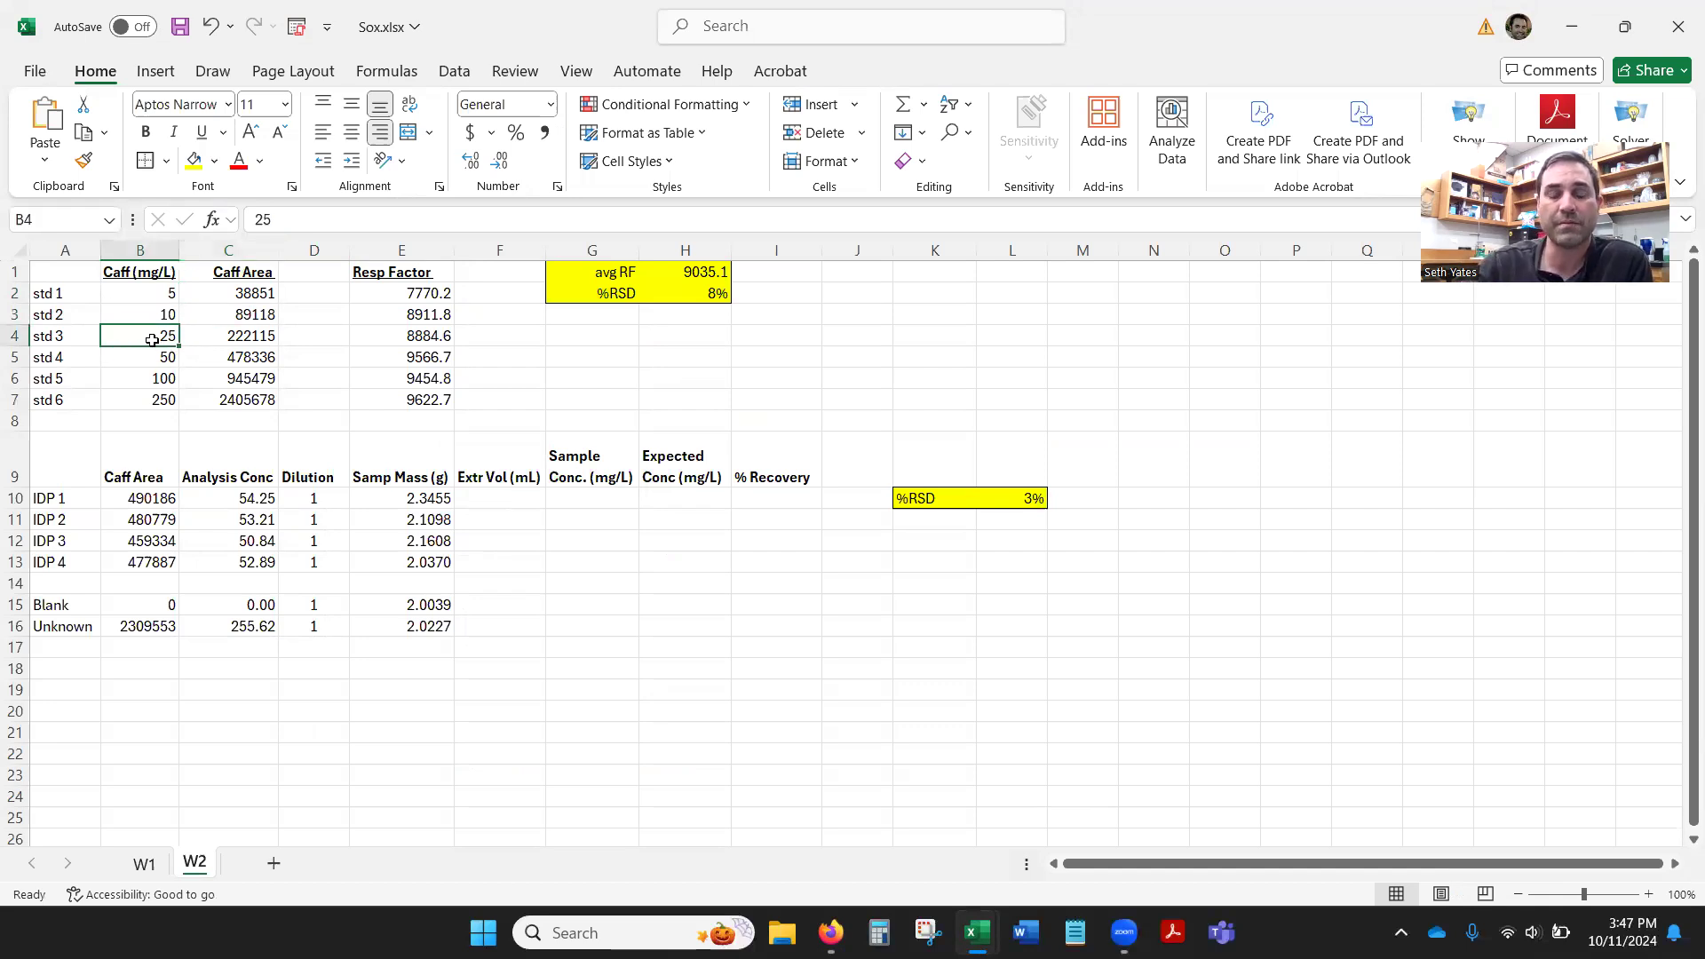
pyautogui.click(266, 333)
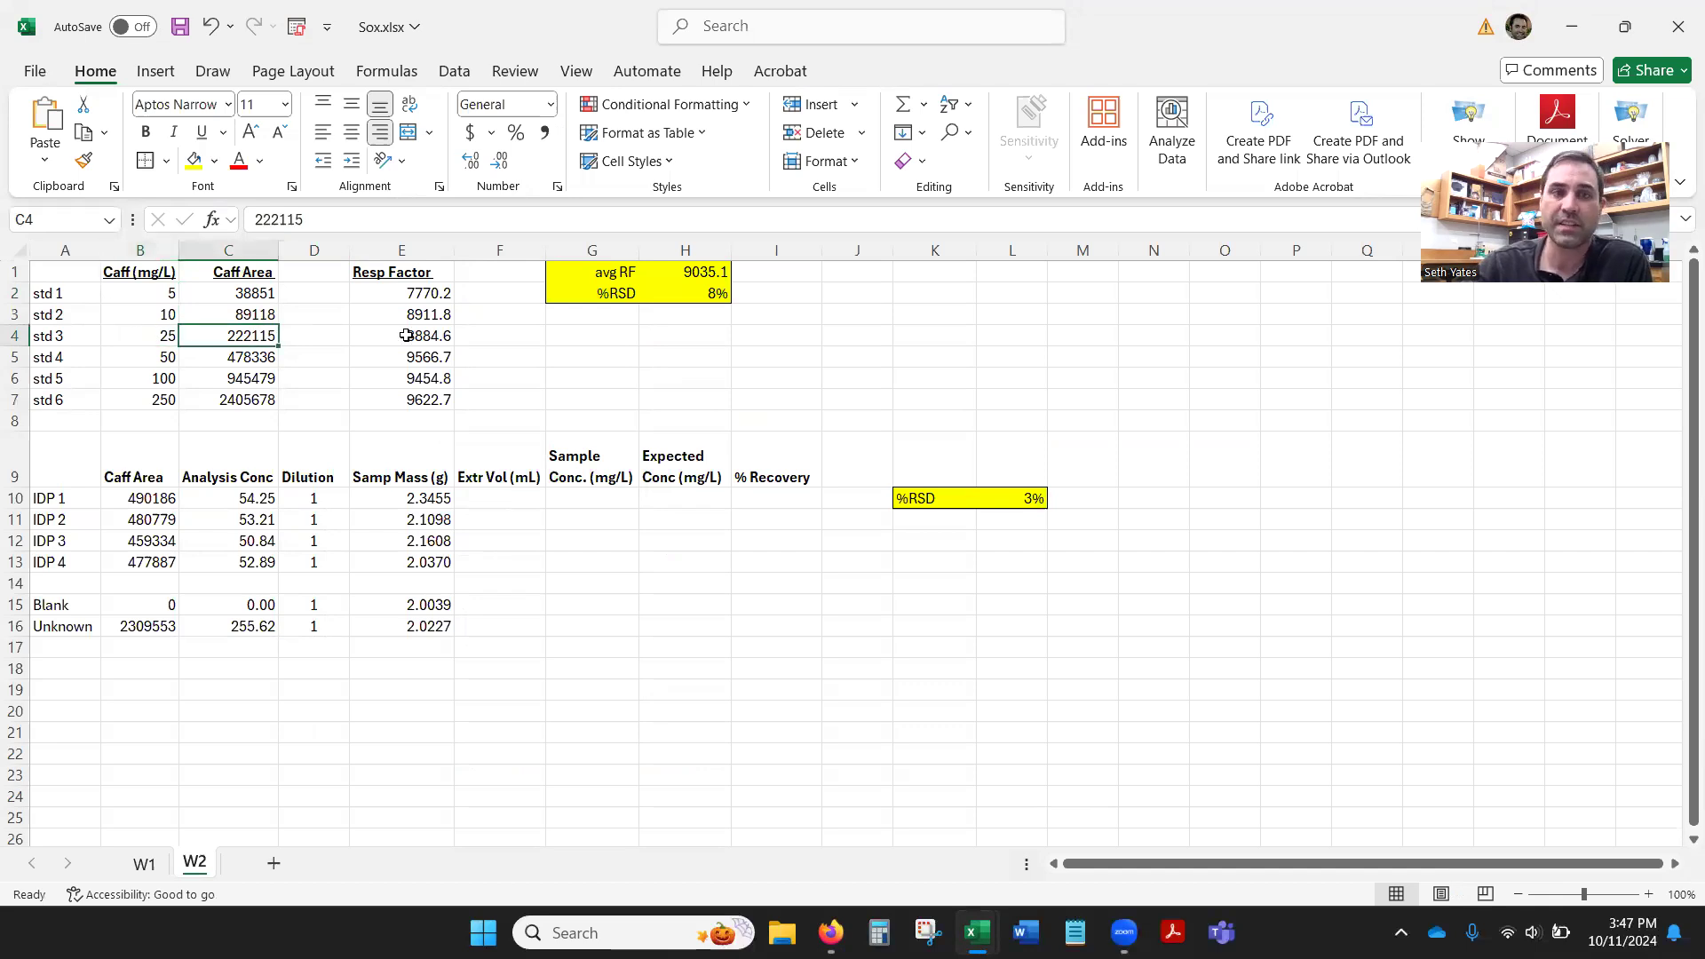
pyautogui.click(406, 294)
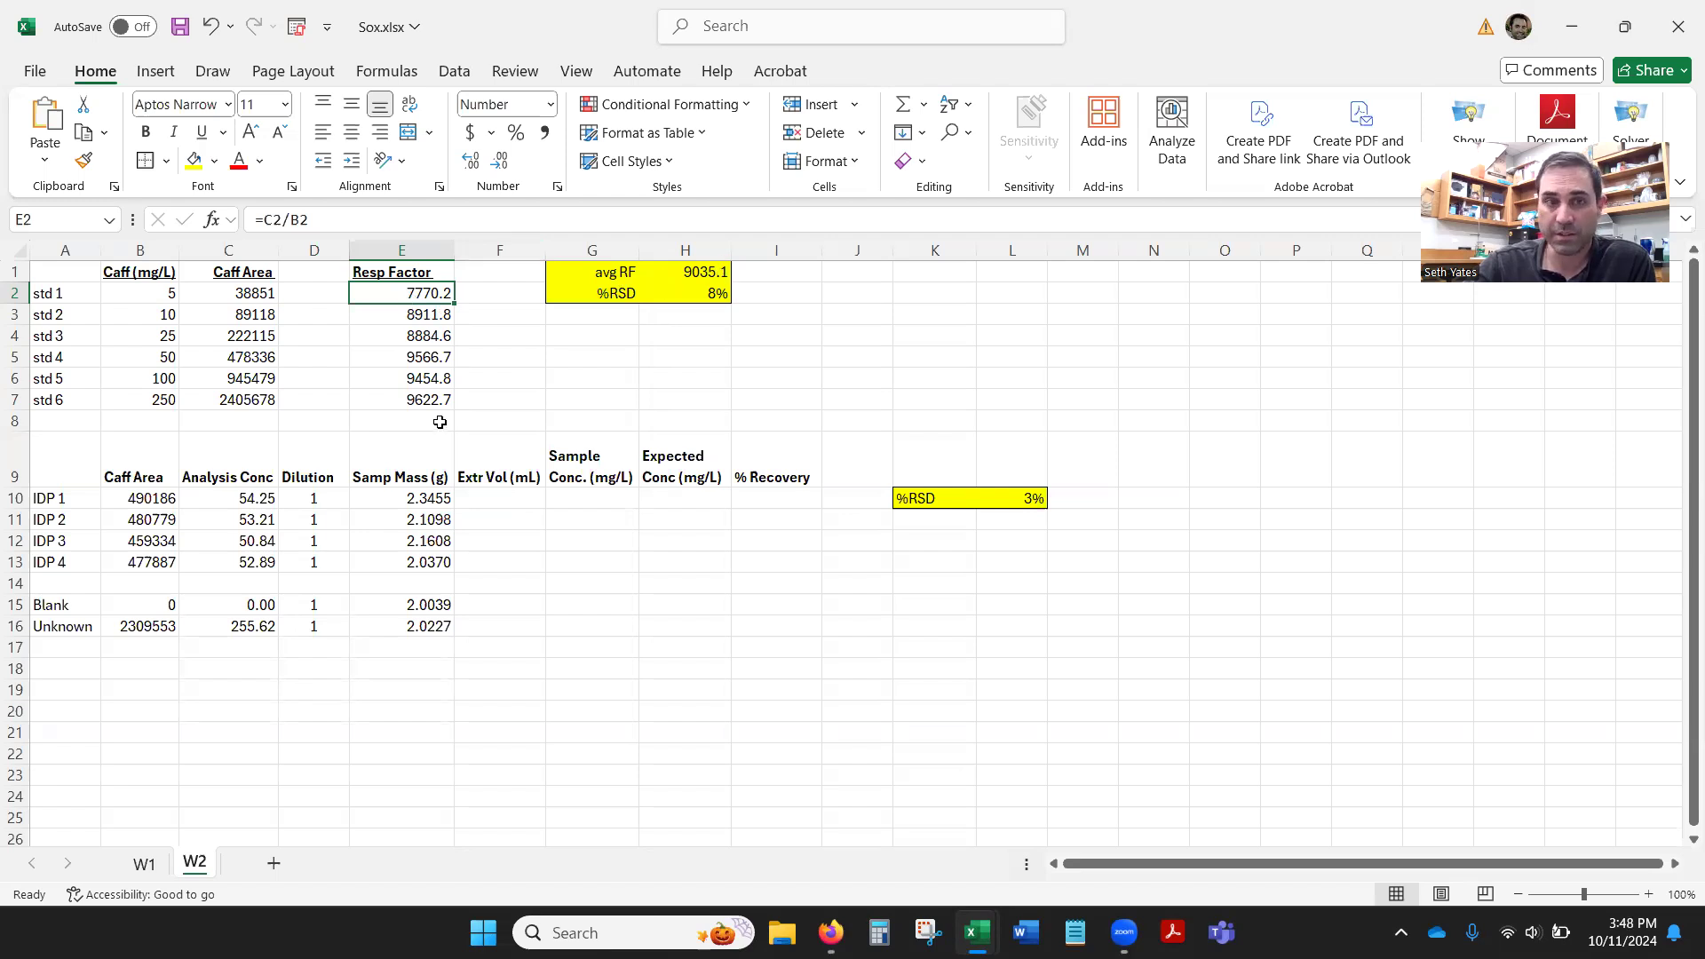
pyautogui.click(686, 272)
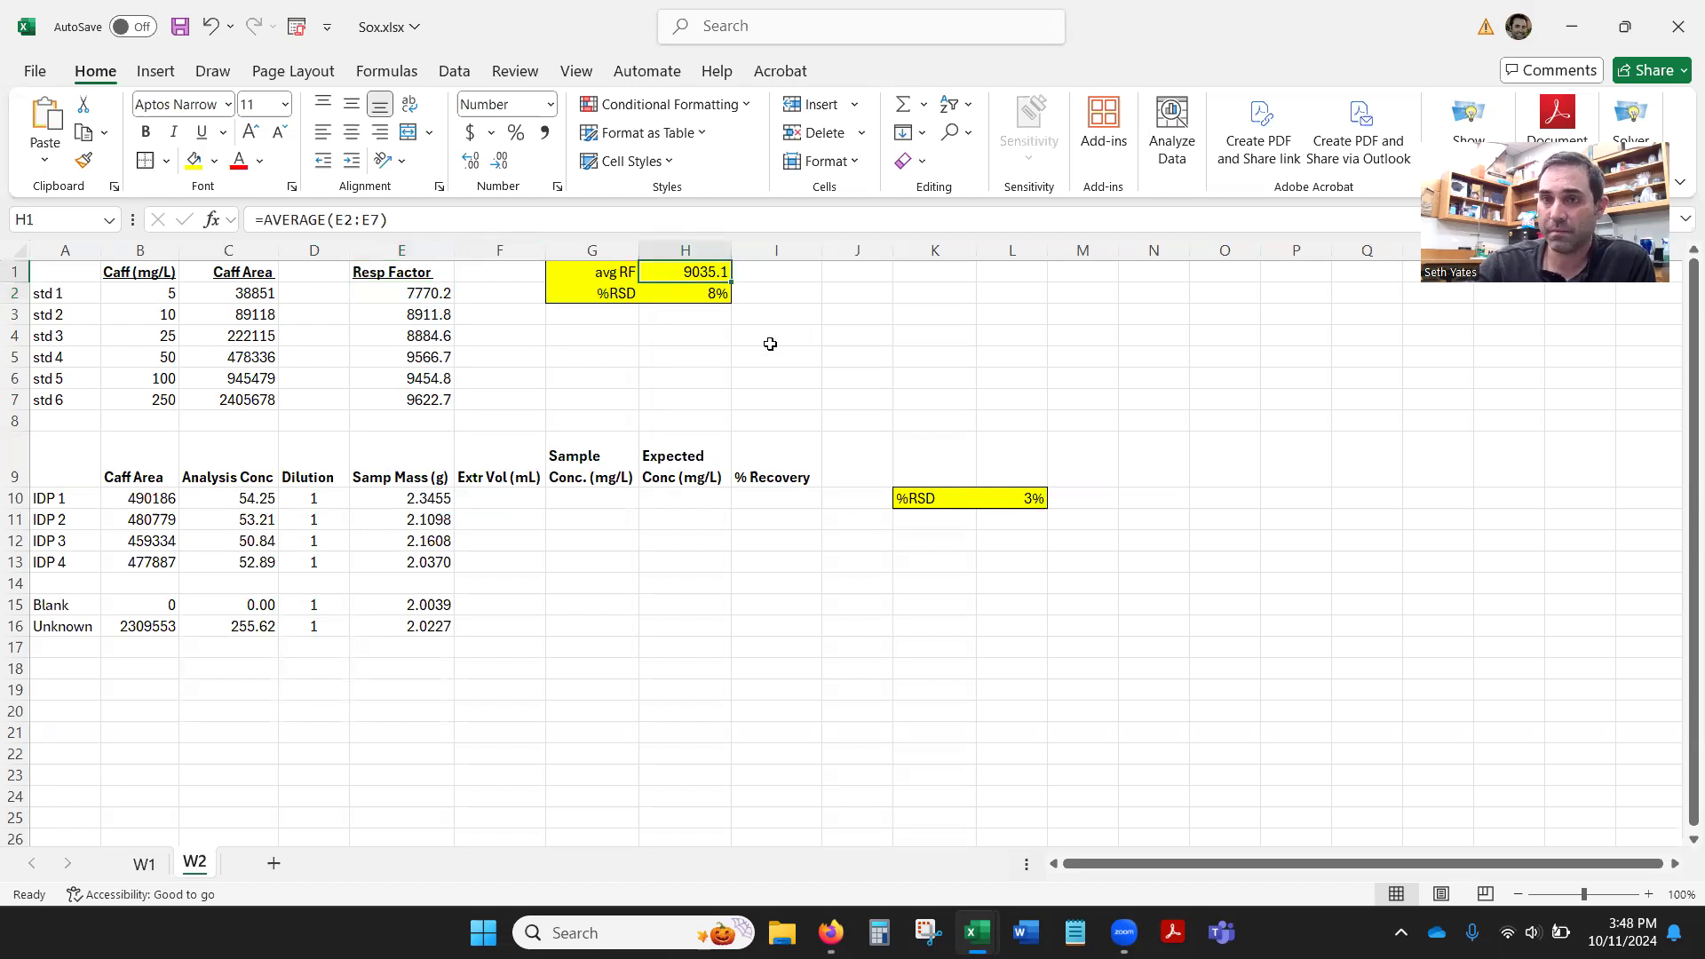
pyautogui.click(702, 293)
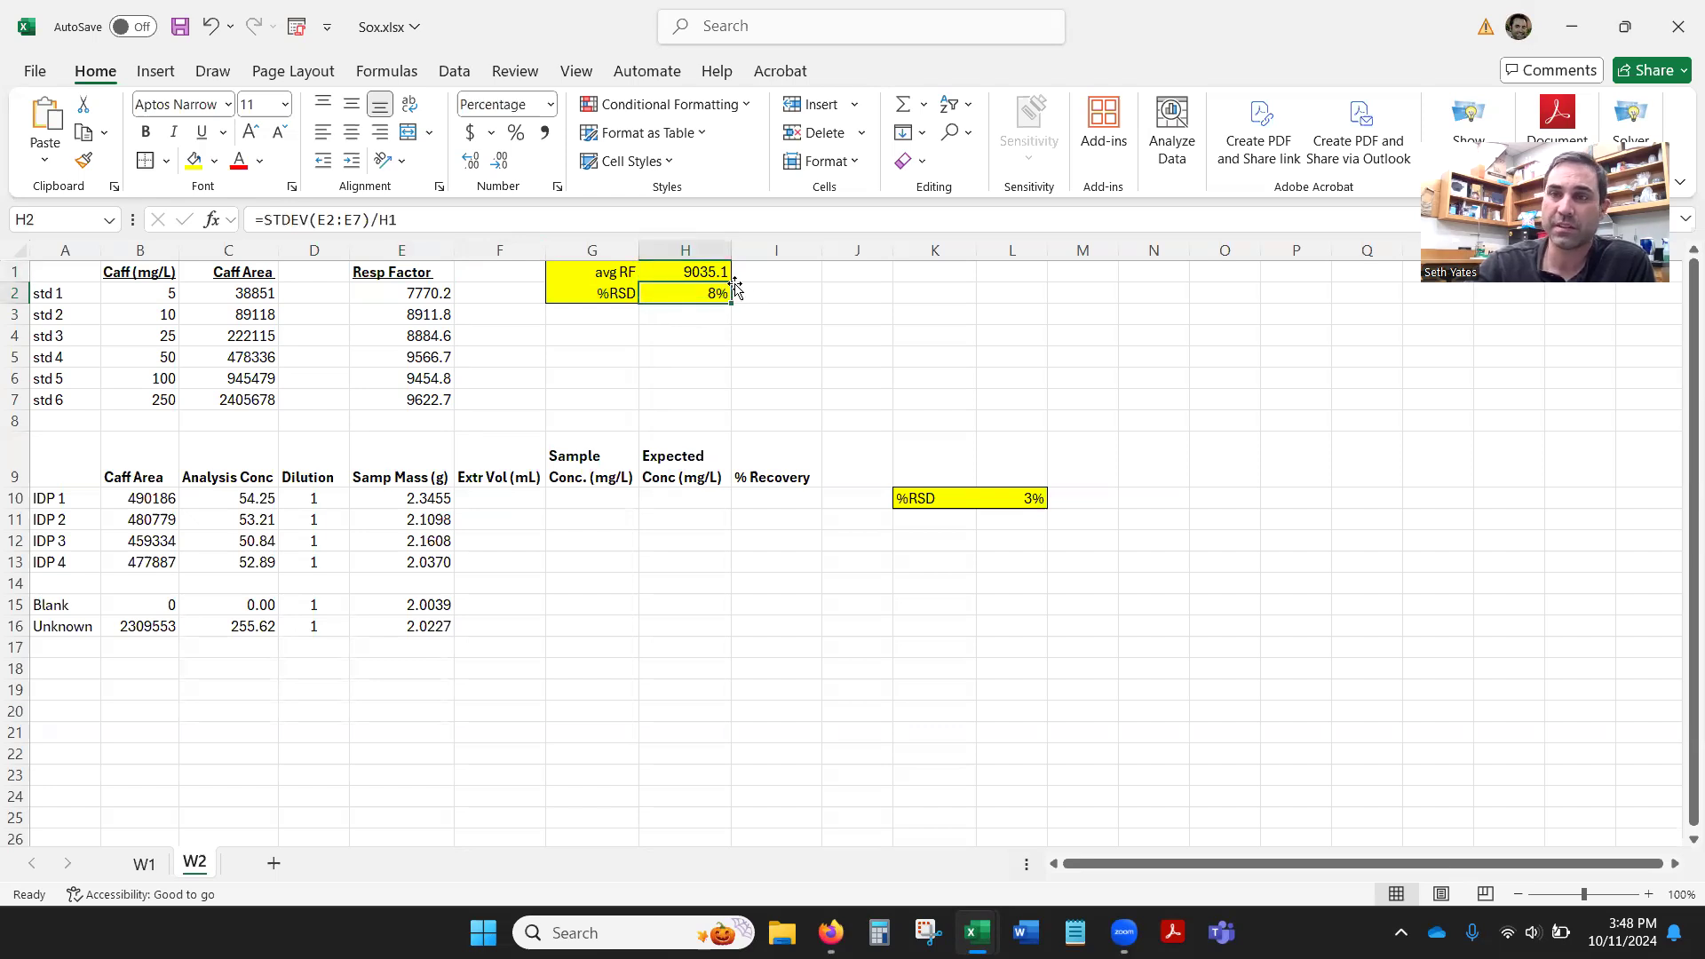
pyautogui.click(701, 277)
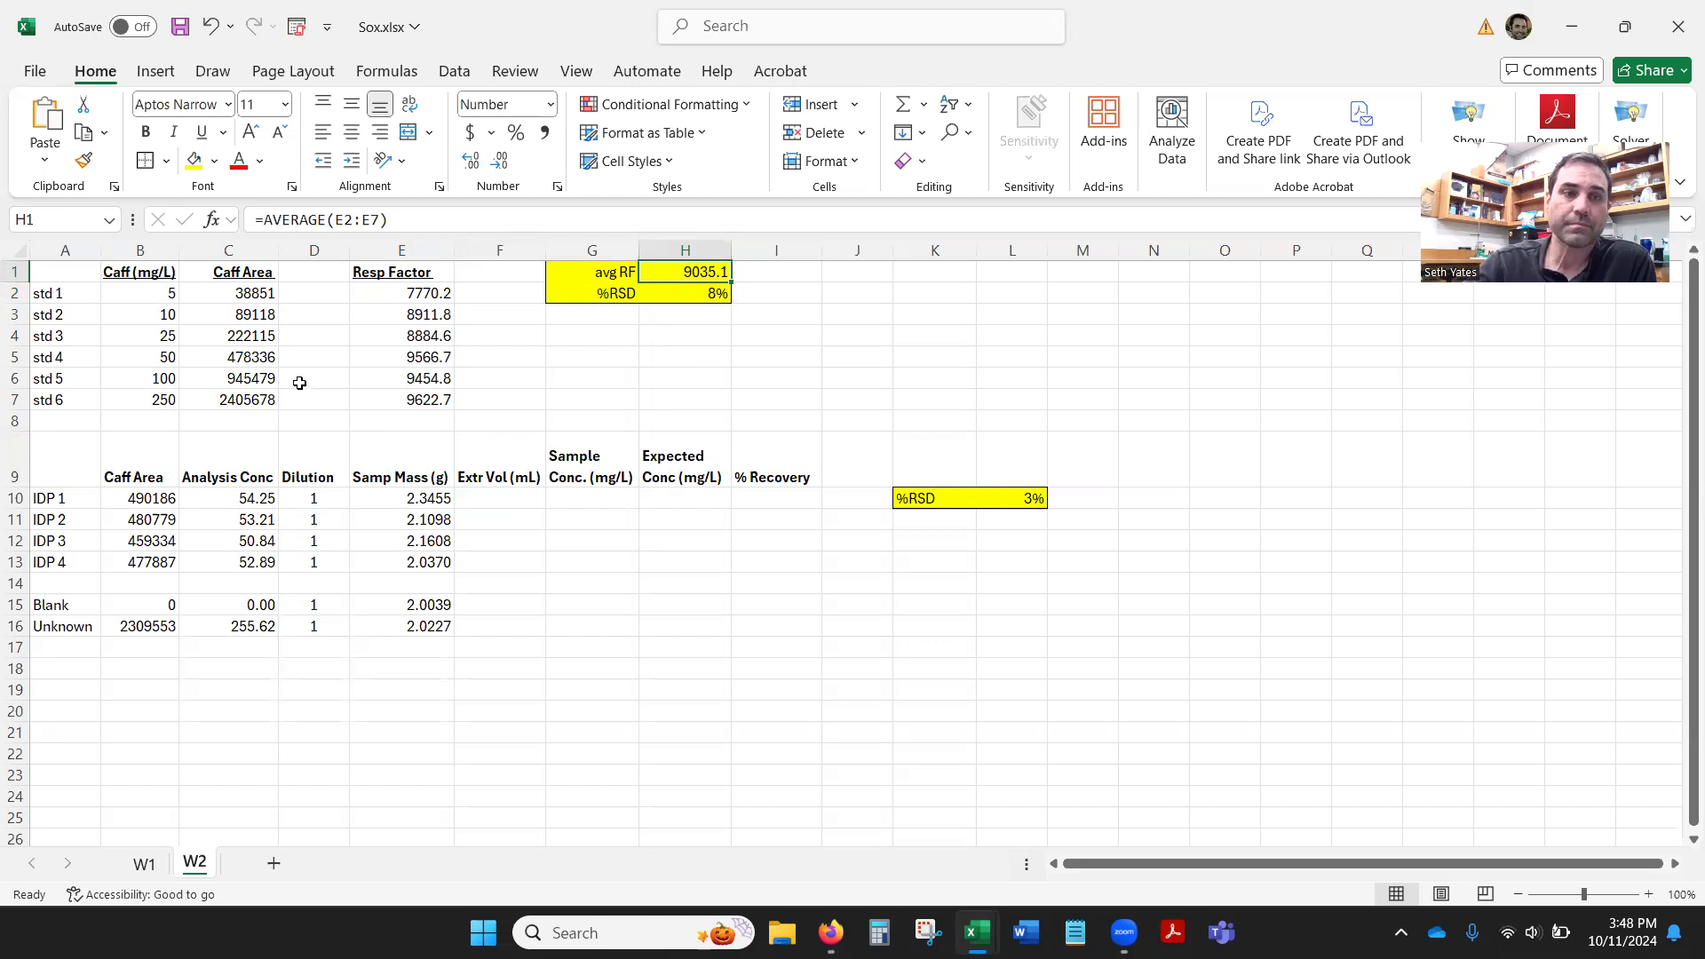
pyautogui.click(704, 296)
pyautogui.press('Up')
# Examine the sample caffeine areas and the analysis concentration formulas, comparing their header with the standards' concentration header
pyautogui.moveTo(88, 505); pyautogui.dragTo(146, 626)
pyautogui.click(147, 626)
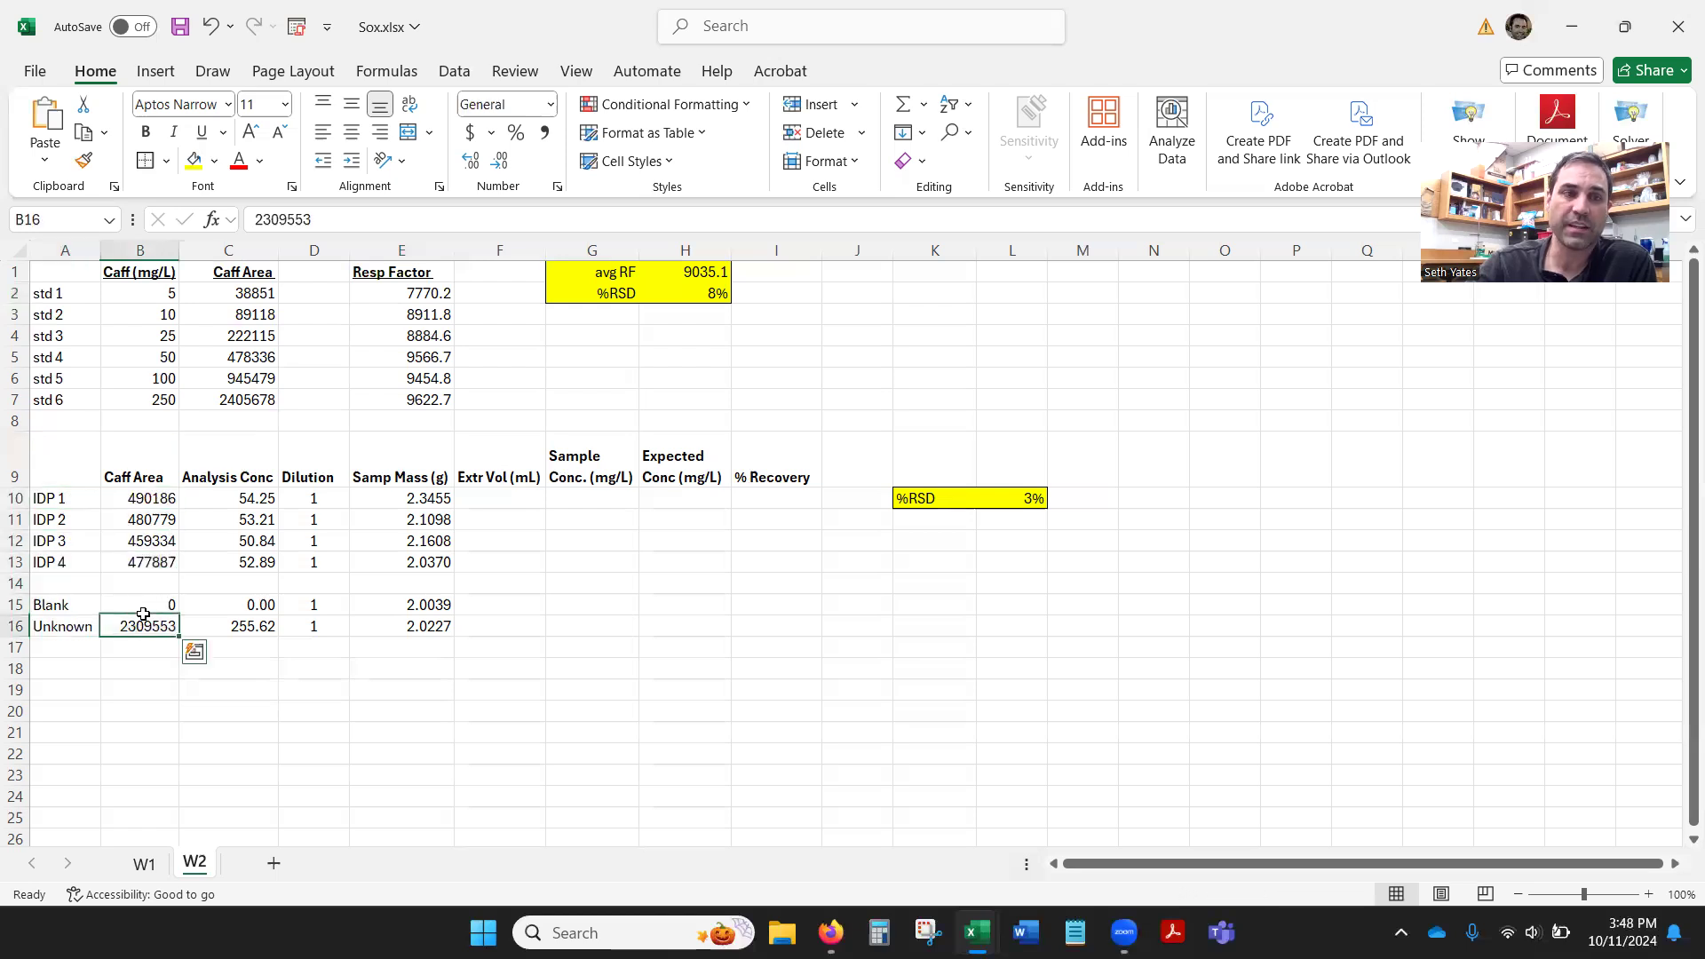
pyautogui.click(159, 500)
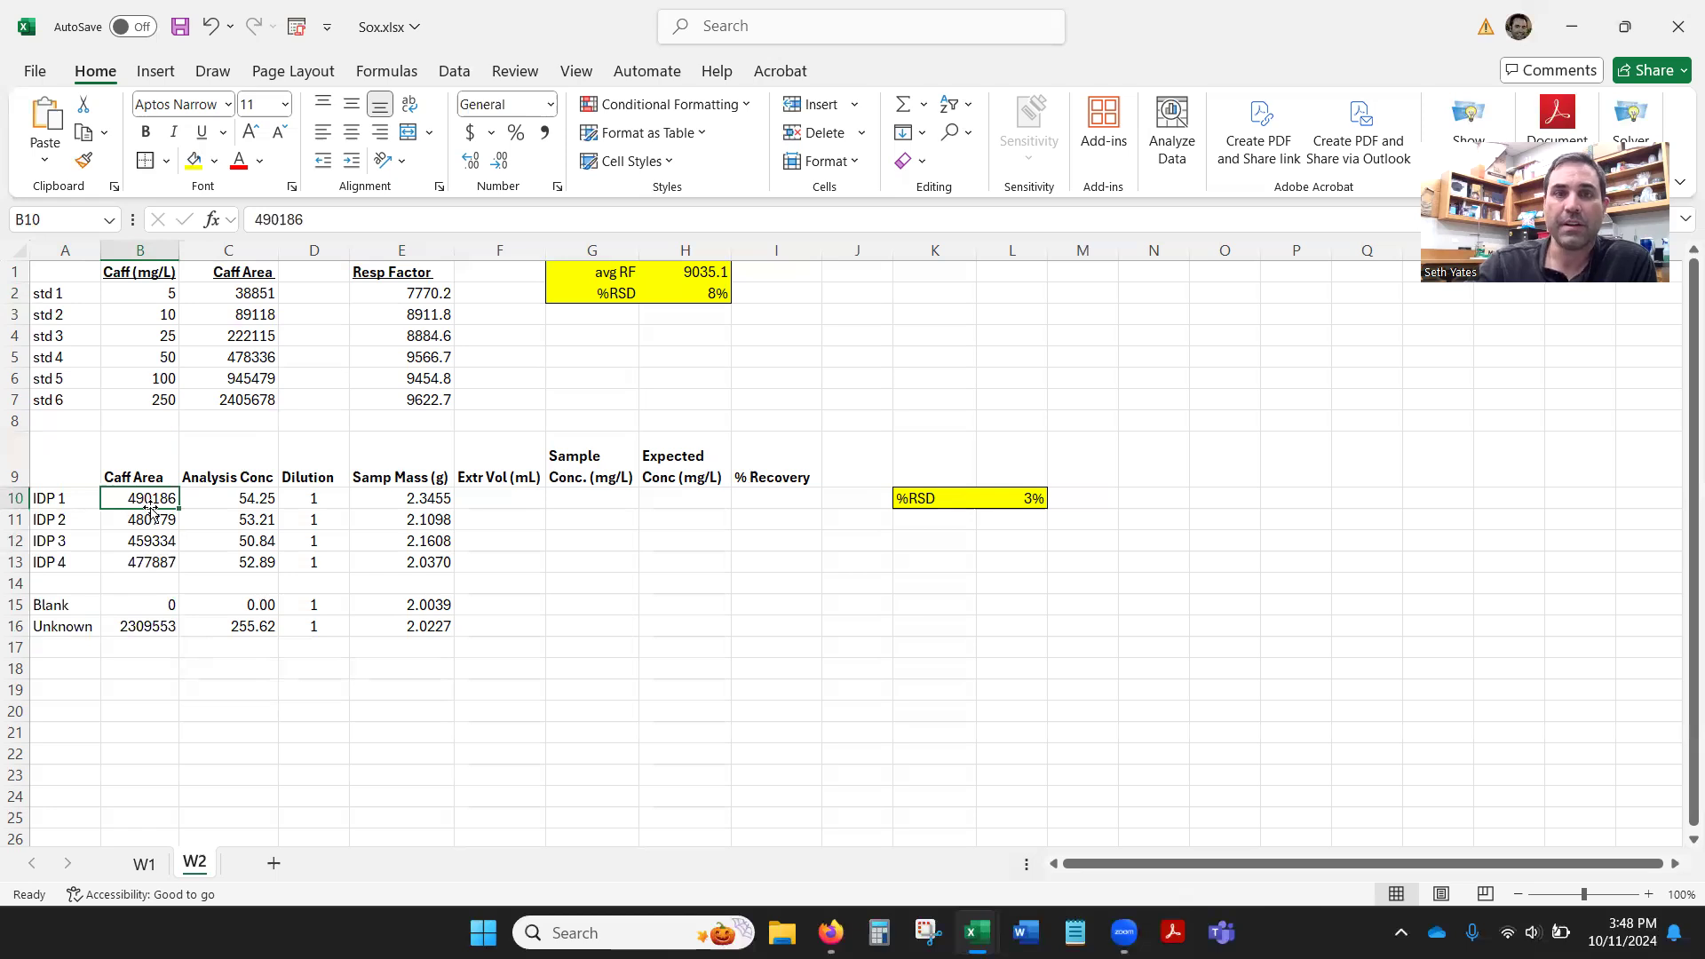
pyautogui.click(246, 497)
pyautogui.moveTo(240, 498); pyautogui.dragTo(241, 561)
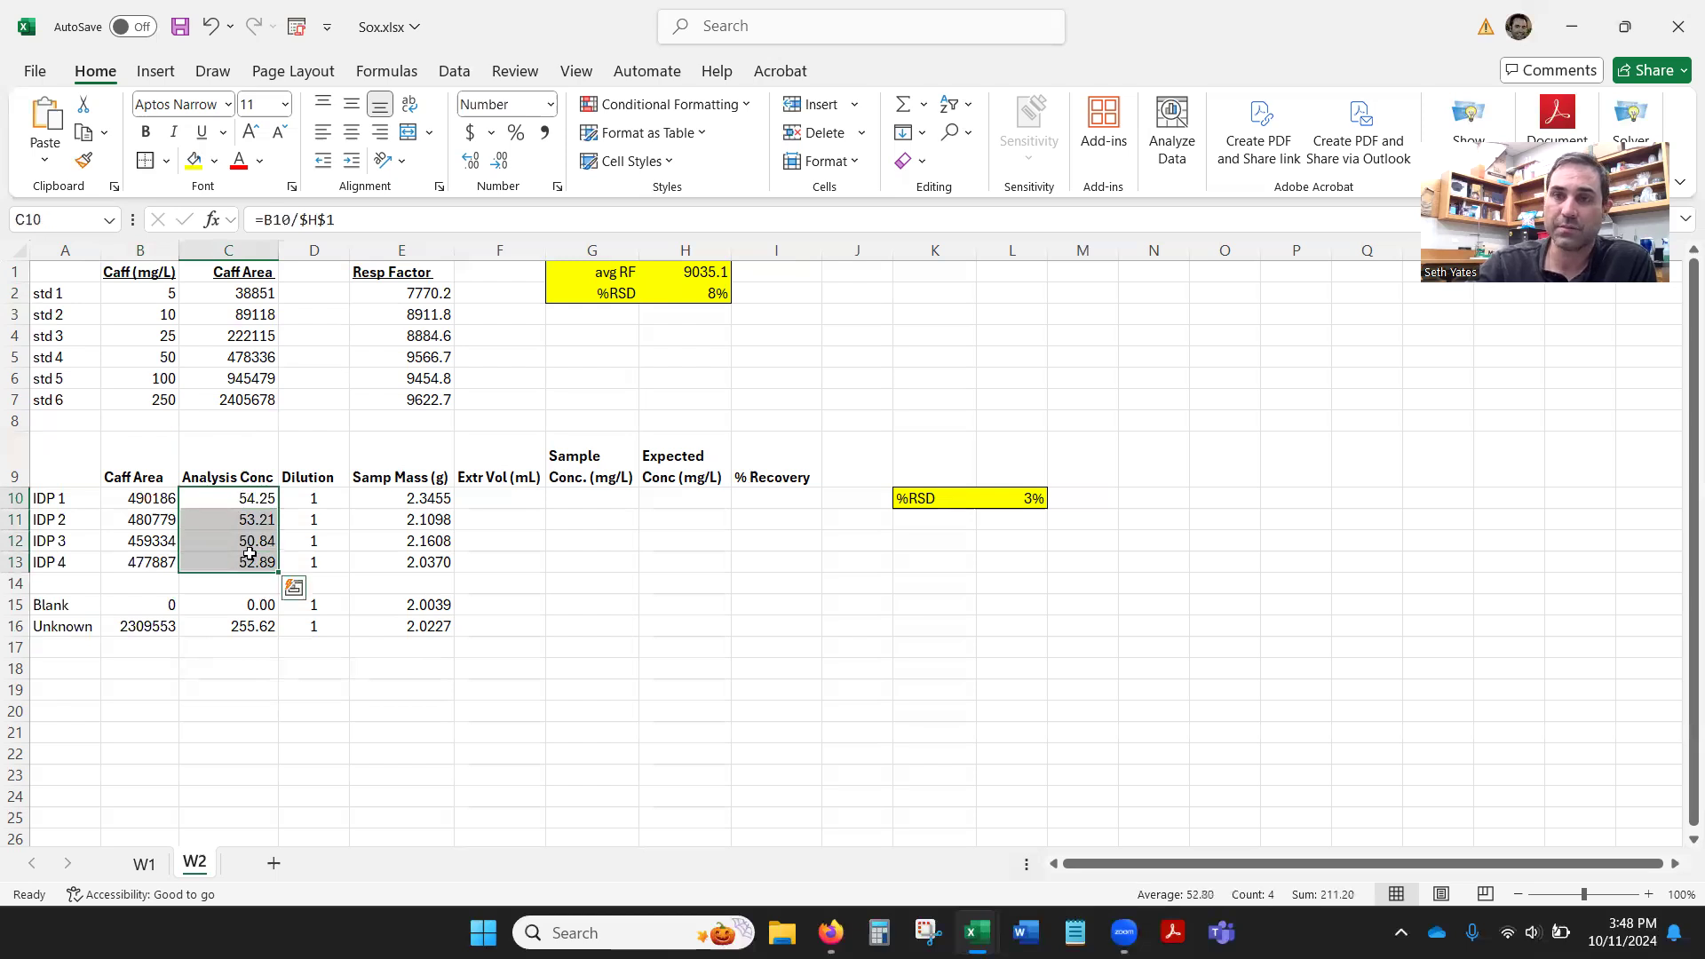
pyautogui.click(251, 558)
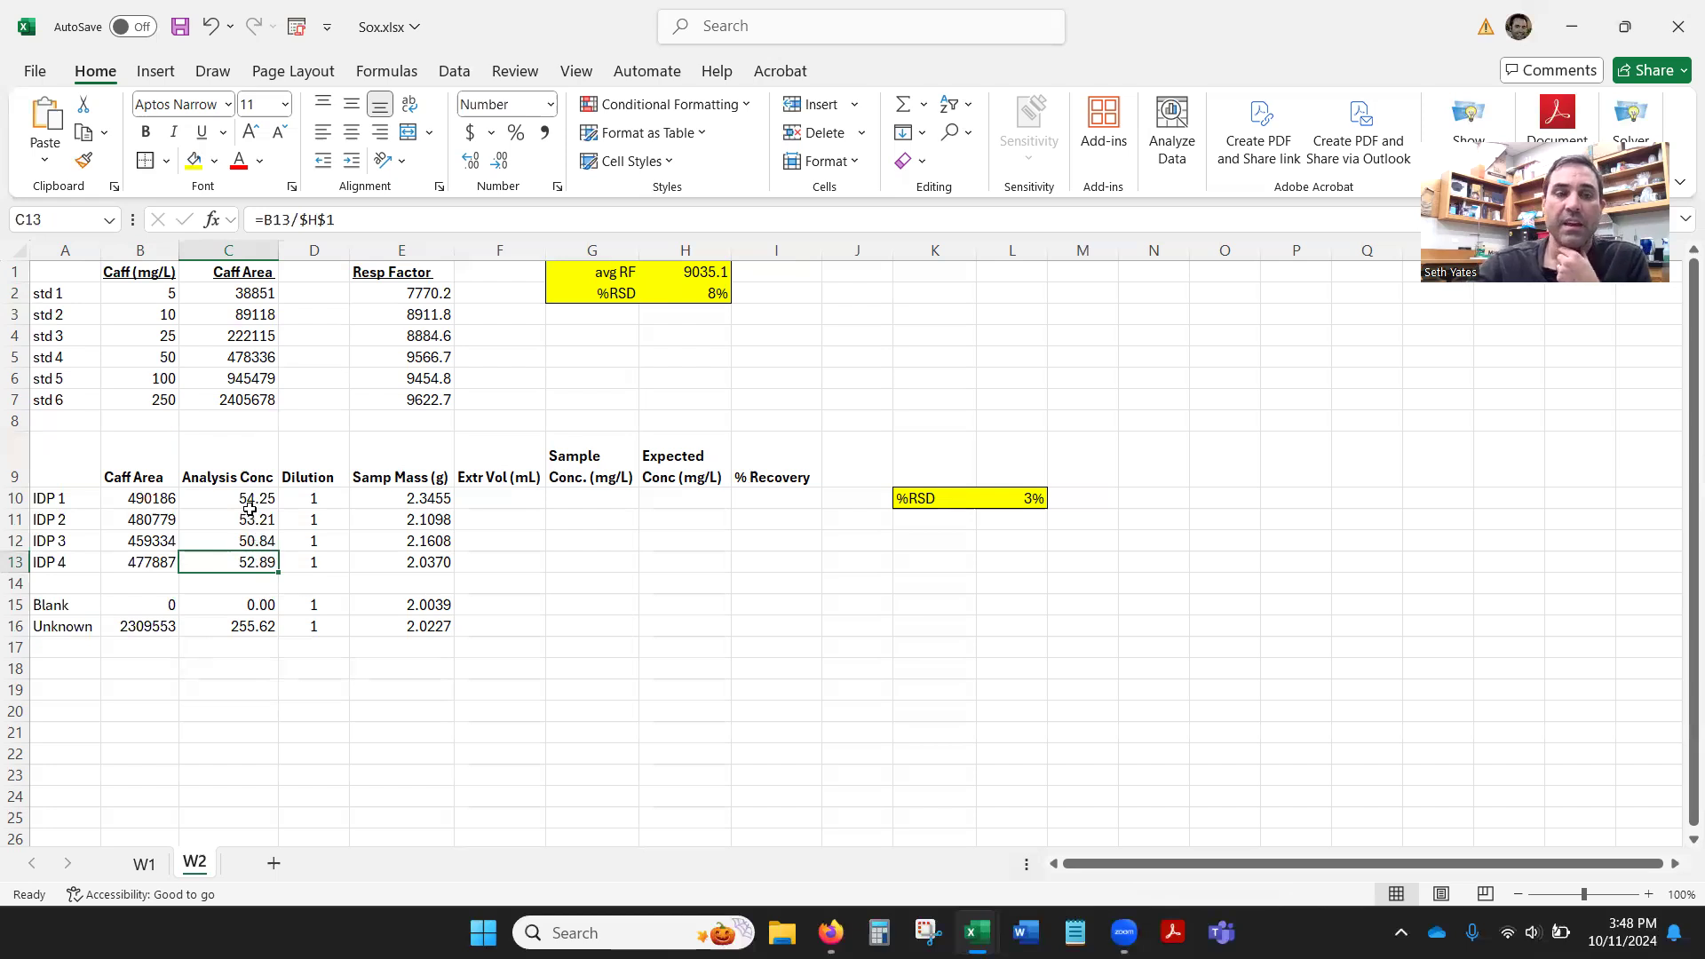
pyautogui.click(168, 275)
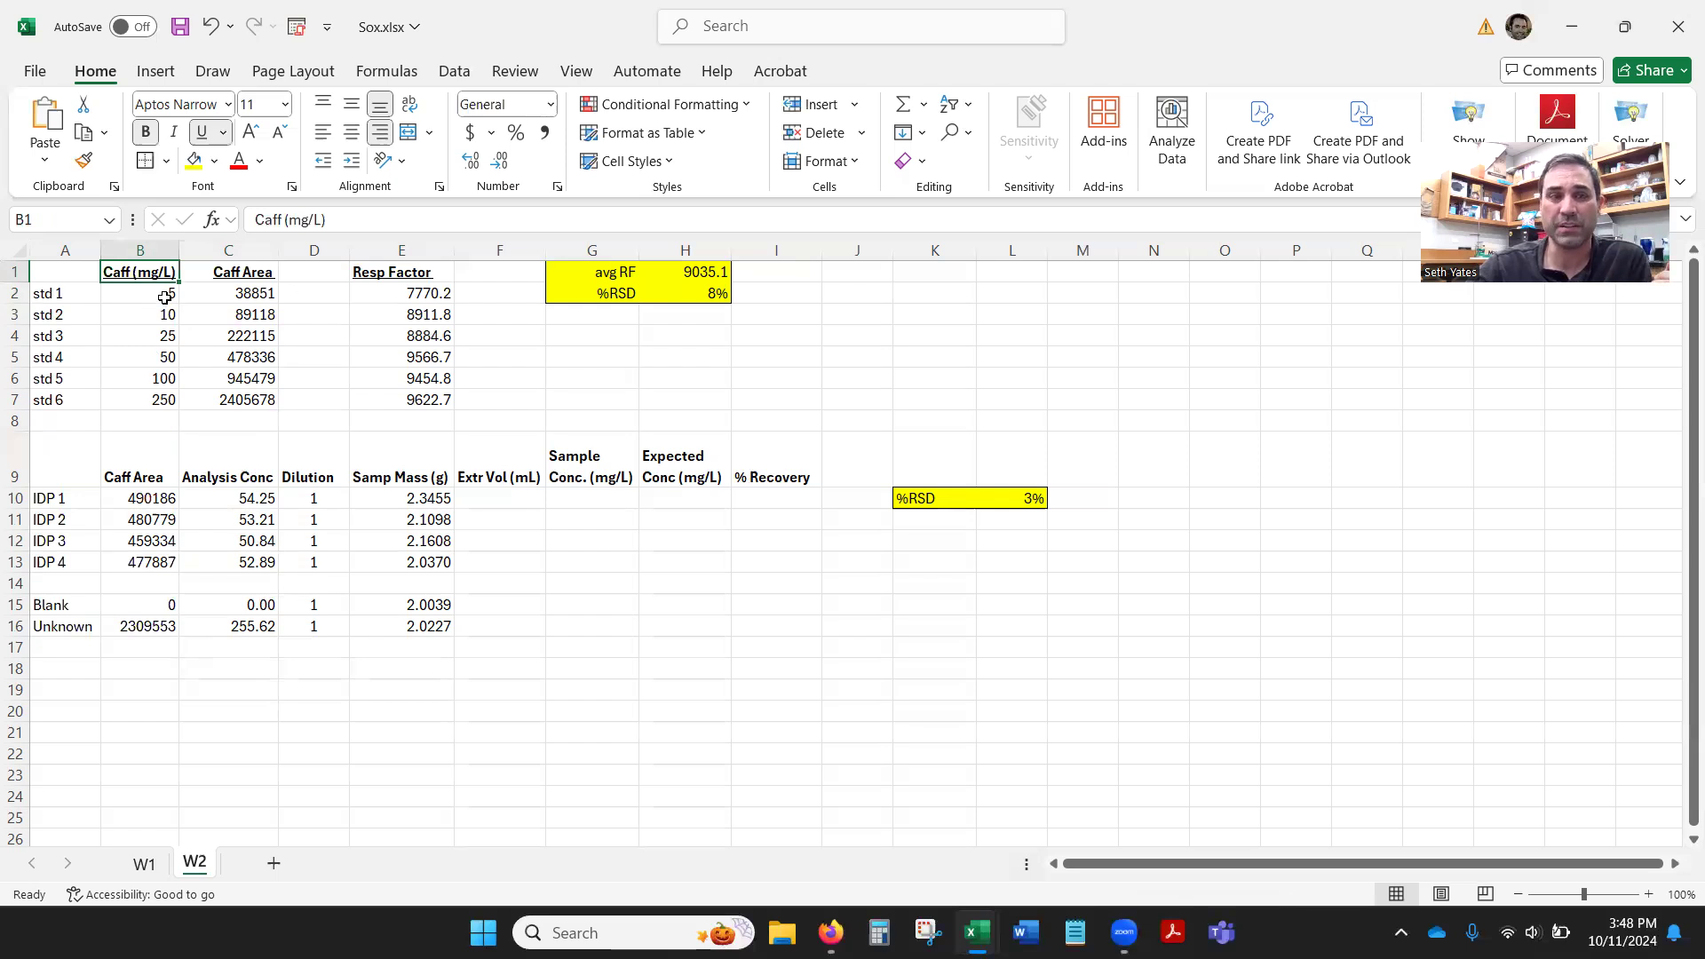
pyautogui.click(247, 474)
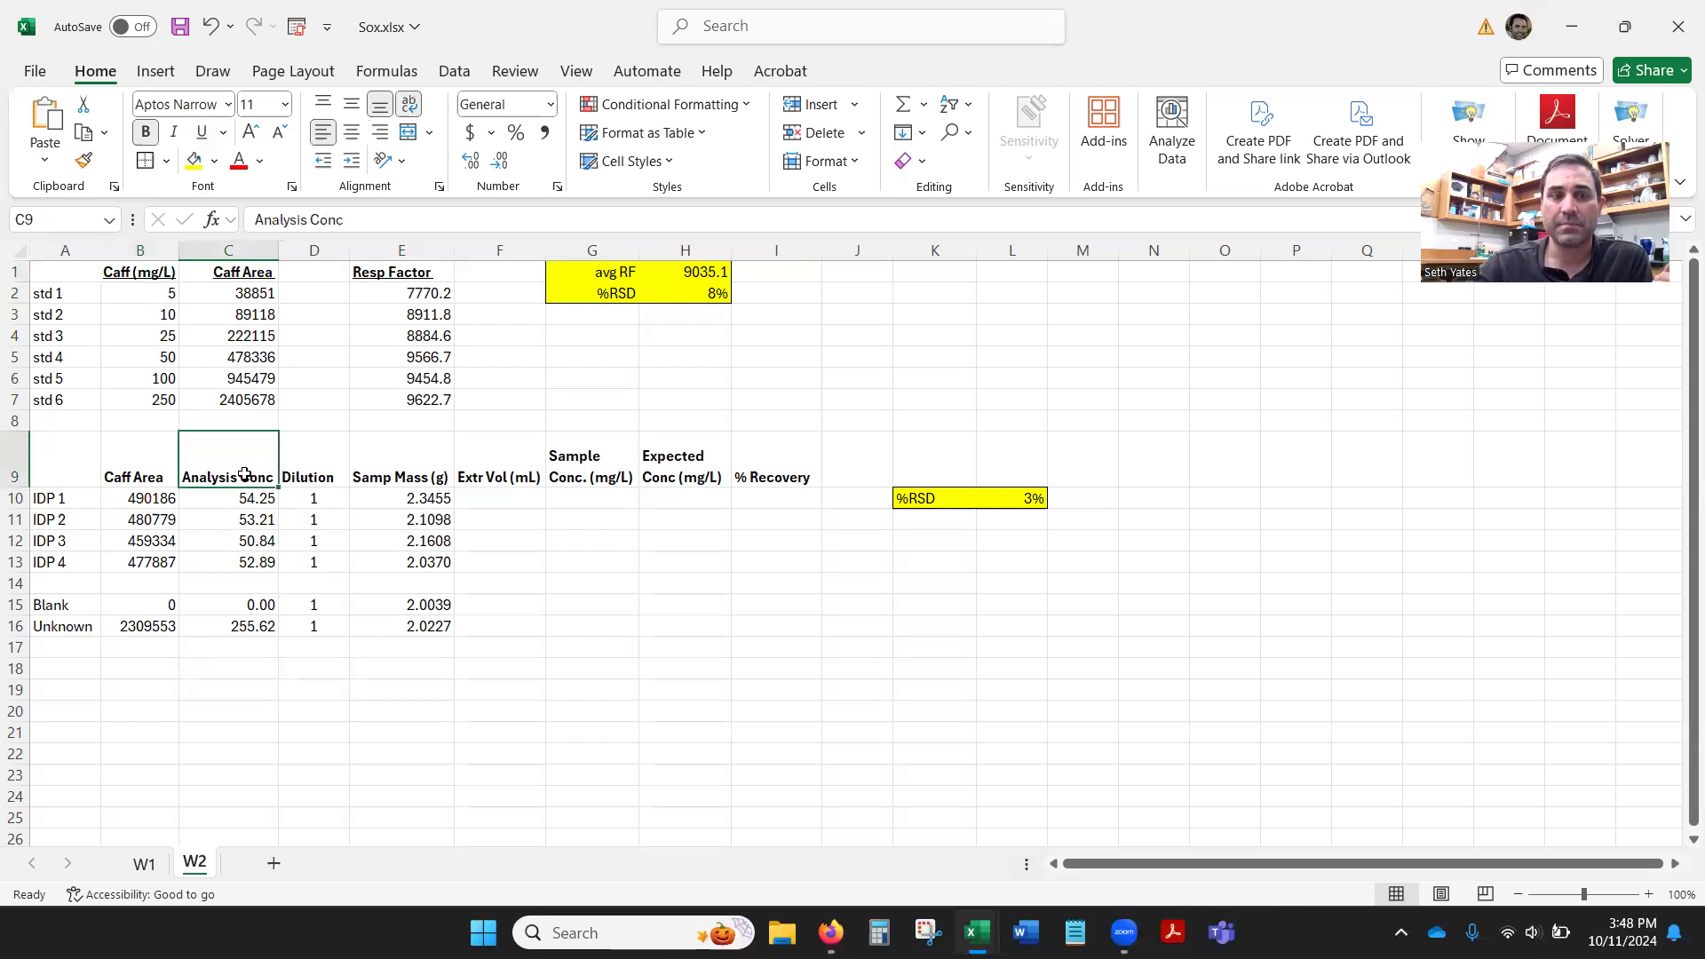
# Change the standards' concentration header in B1 to "Caff (ug/mL)" and widen column B to fit it
pyautogui.click(148, 266)
pyautogui.doubleClick(149, 272)
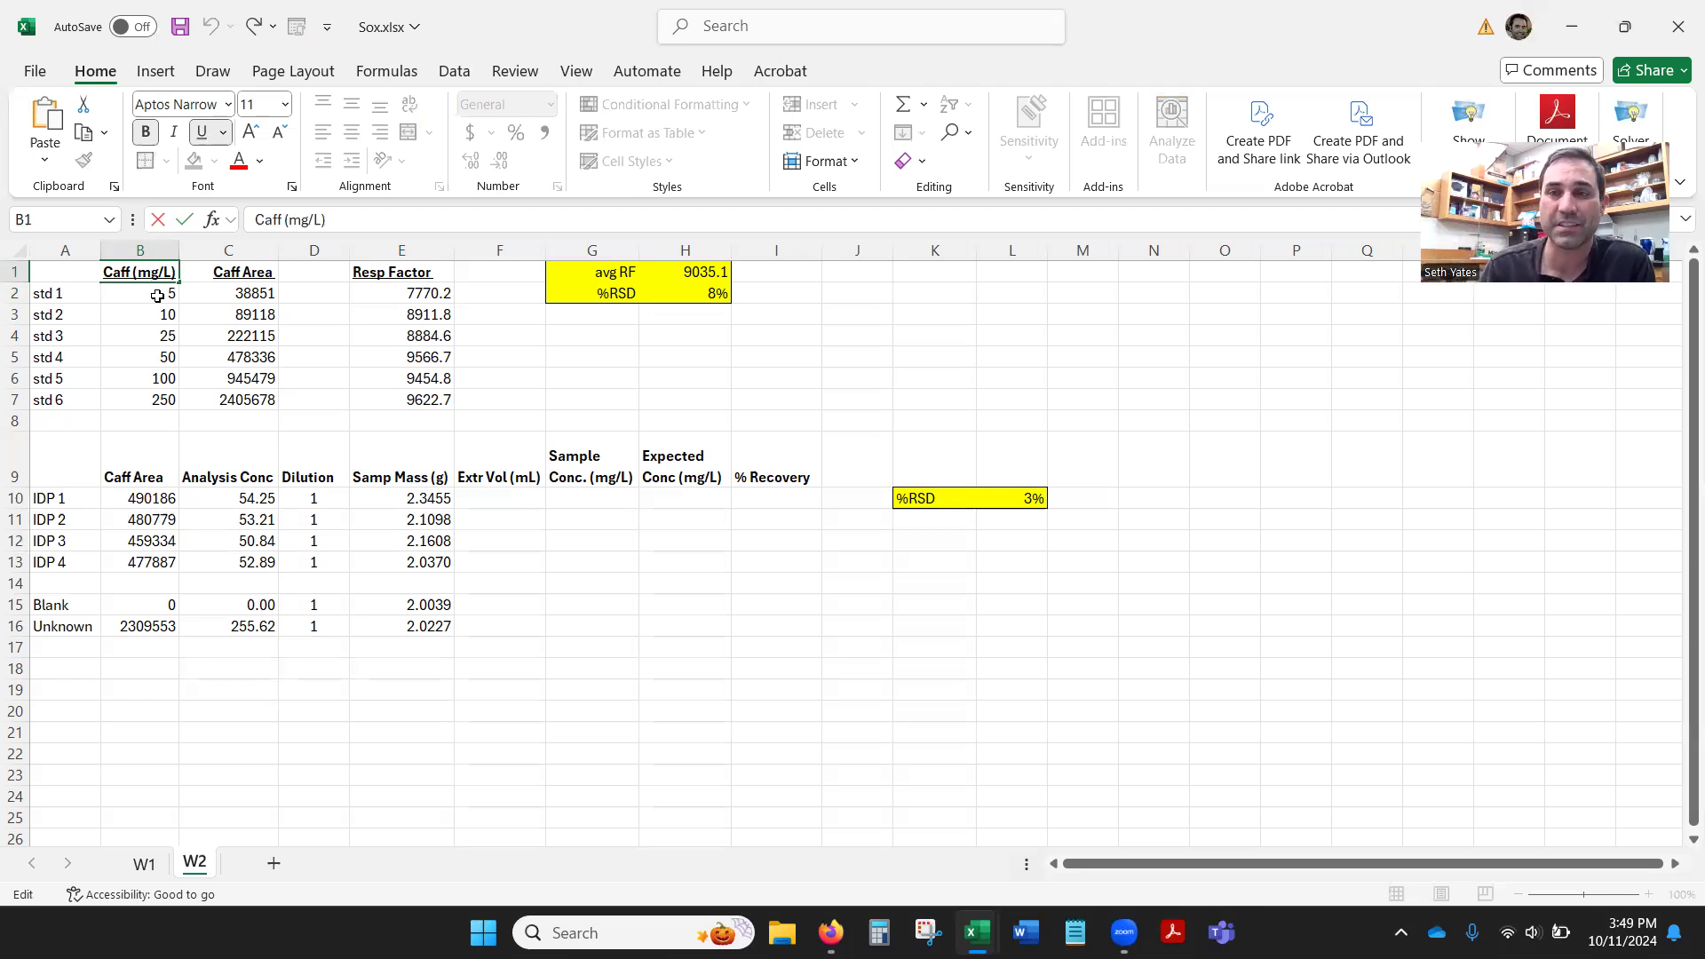
pyautogui.press('BackSpace')
pyautogui.write('ug/')
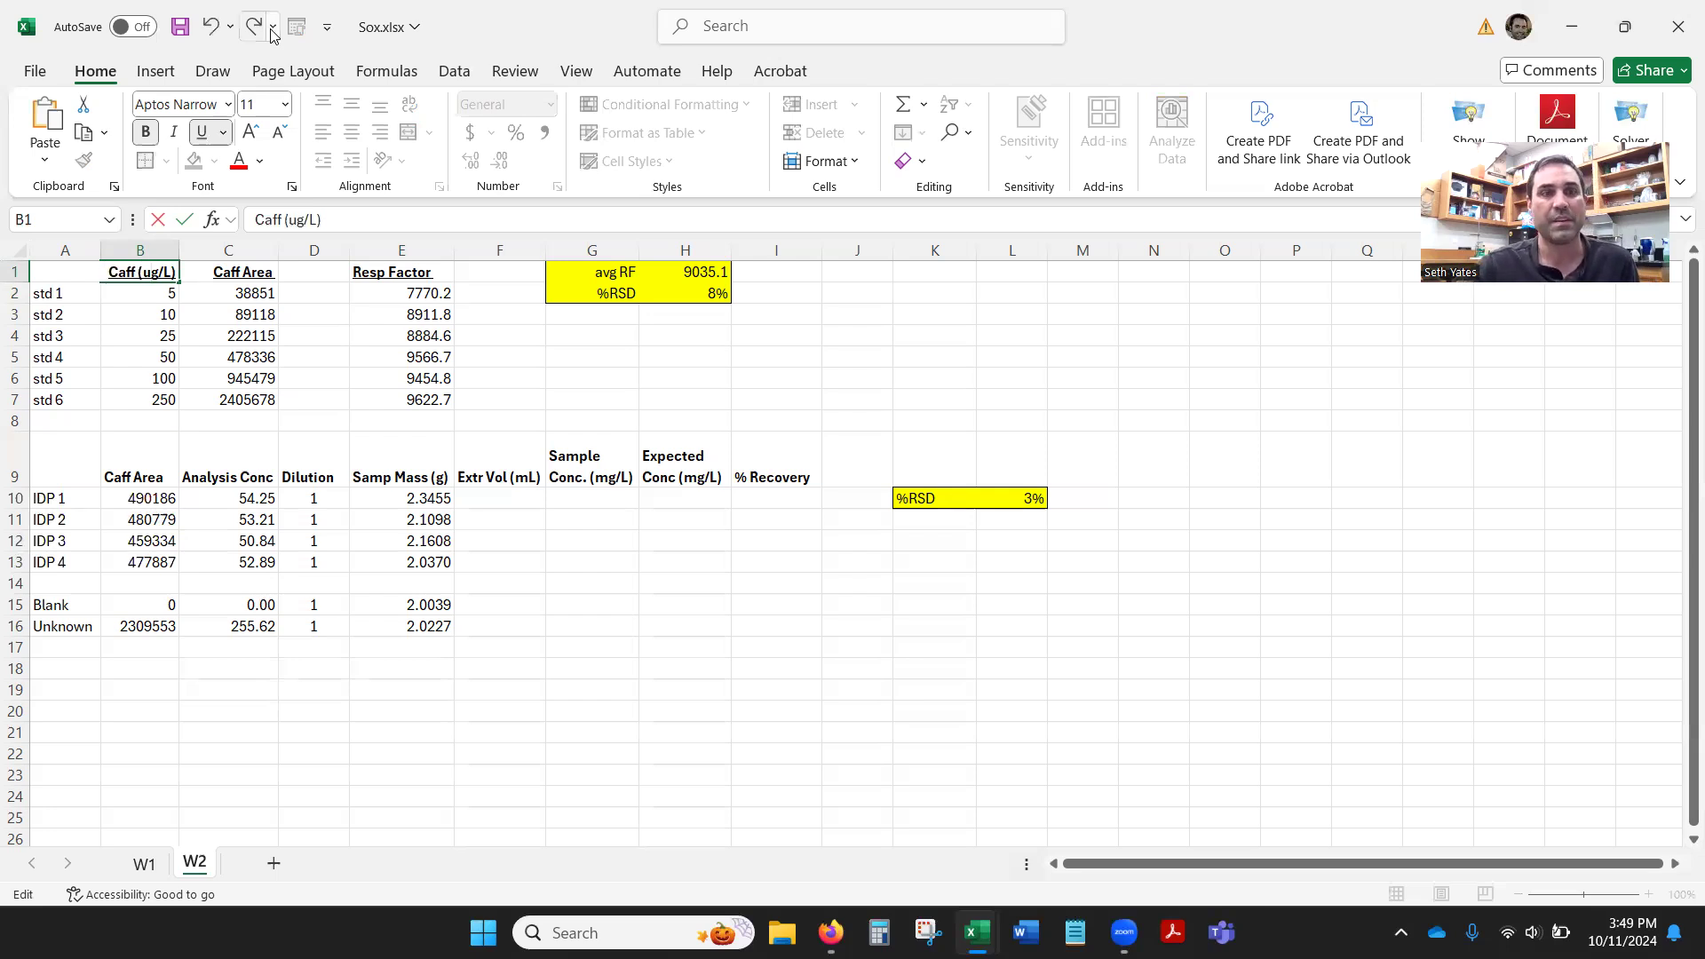
pyautogui.write('m')
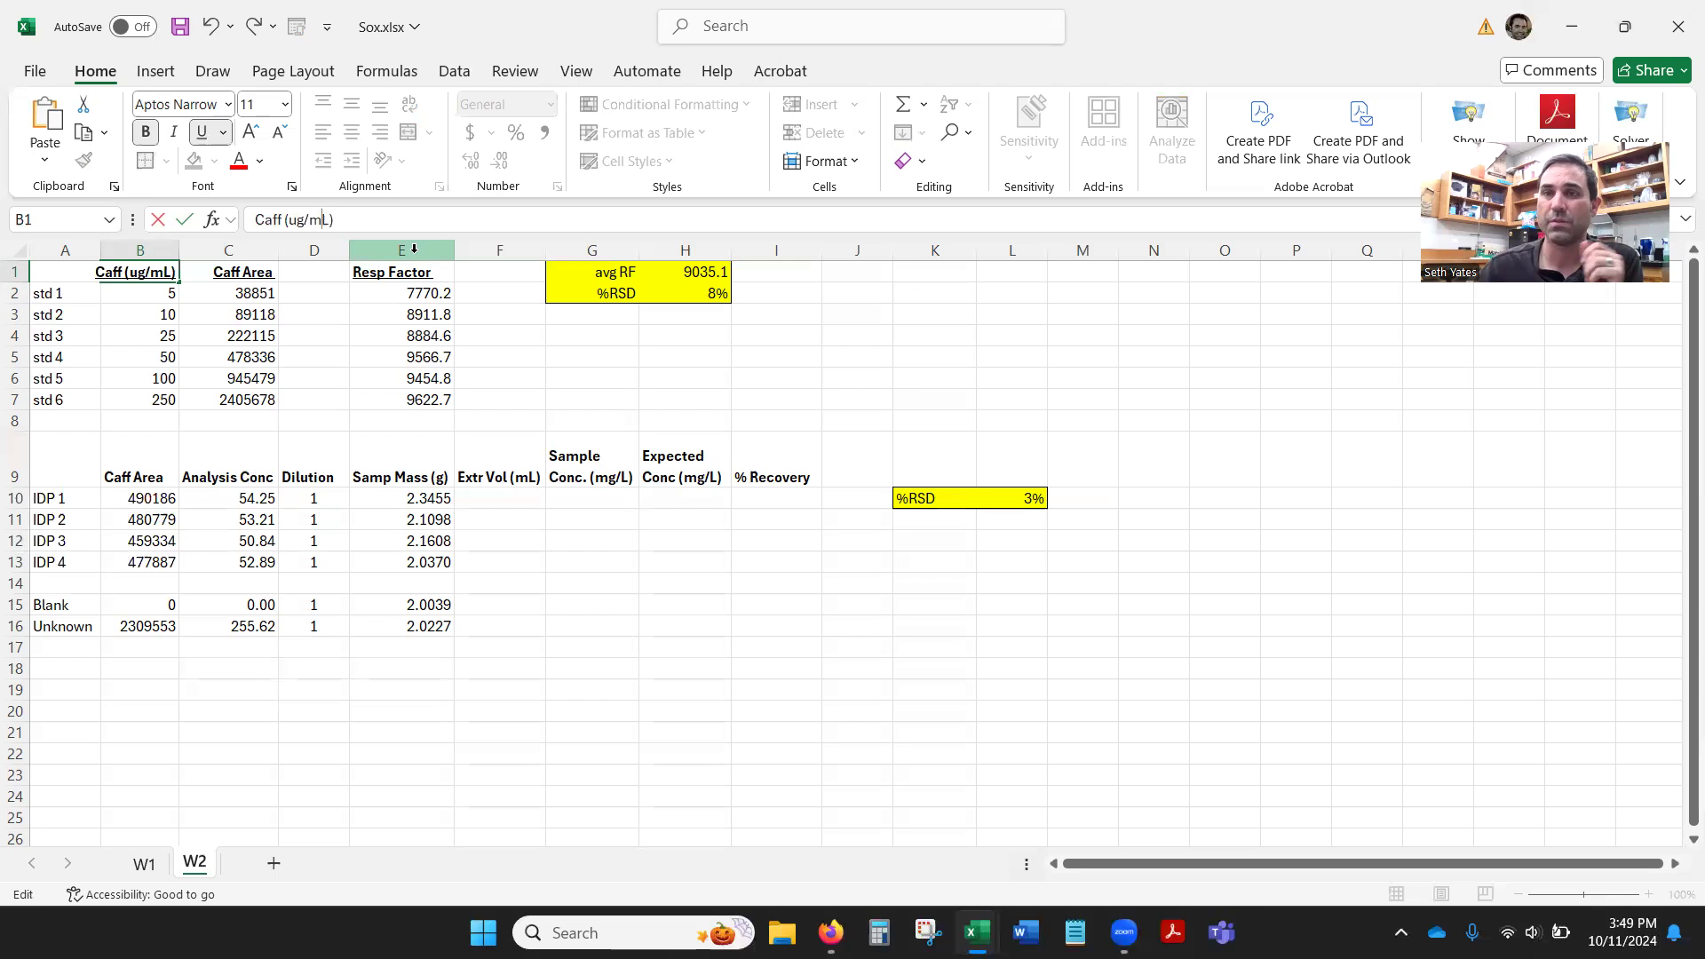
pyautogui.press('Return')
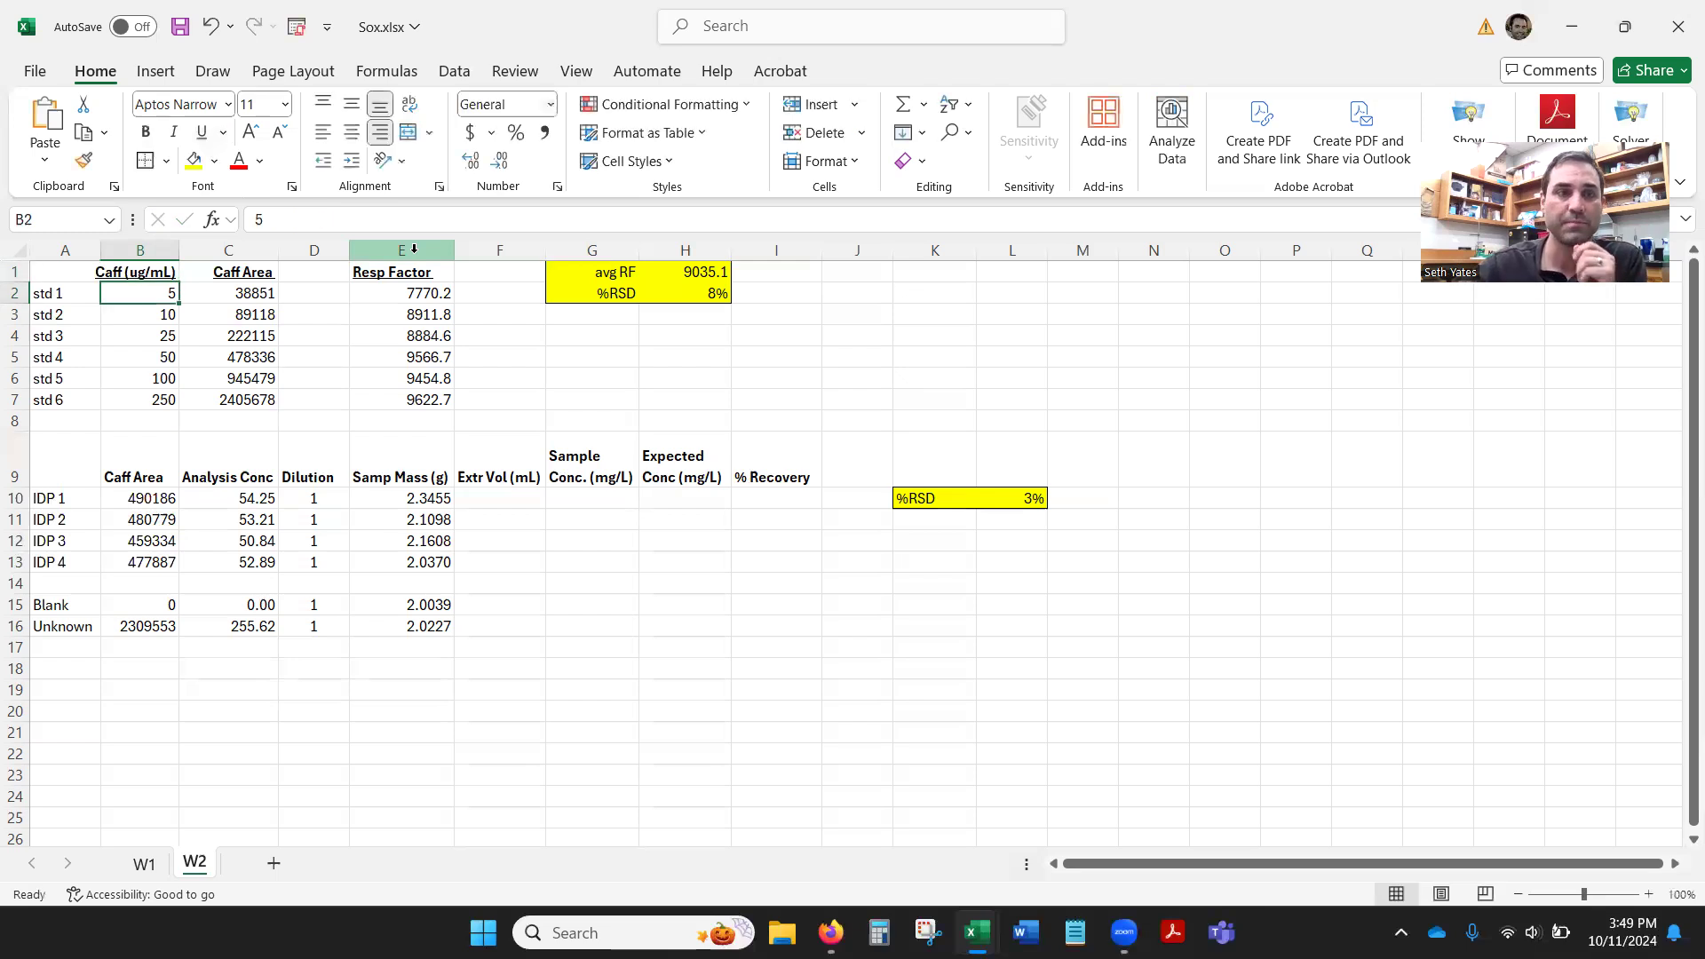
pyautogui.moveTo(178, 250); pyautogui.dragTo(189, 250)
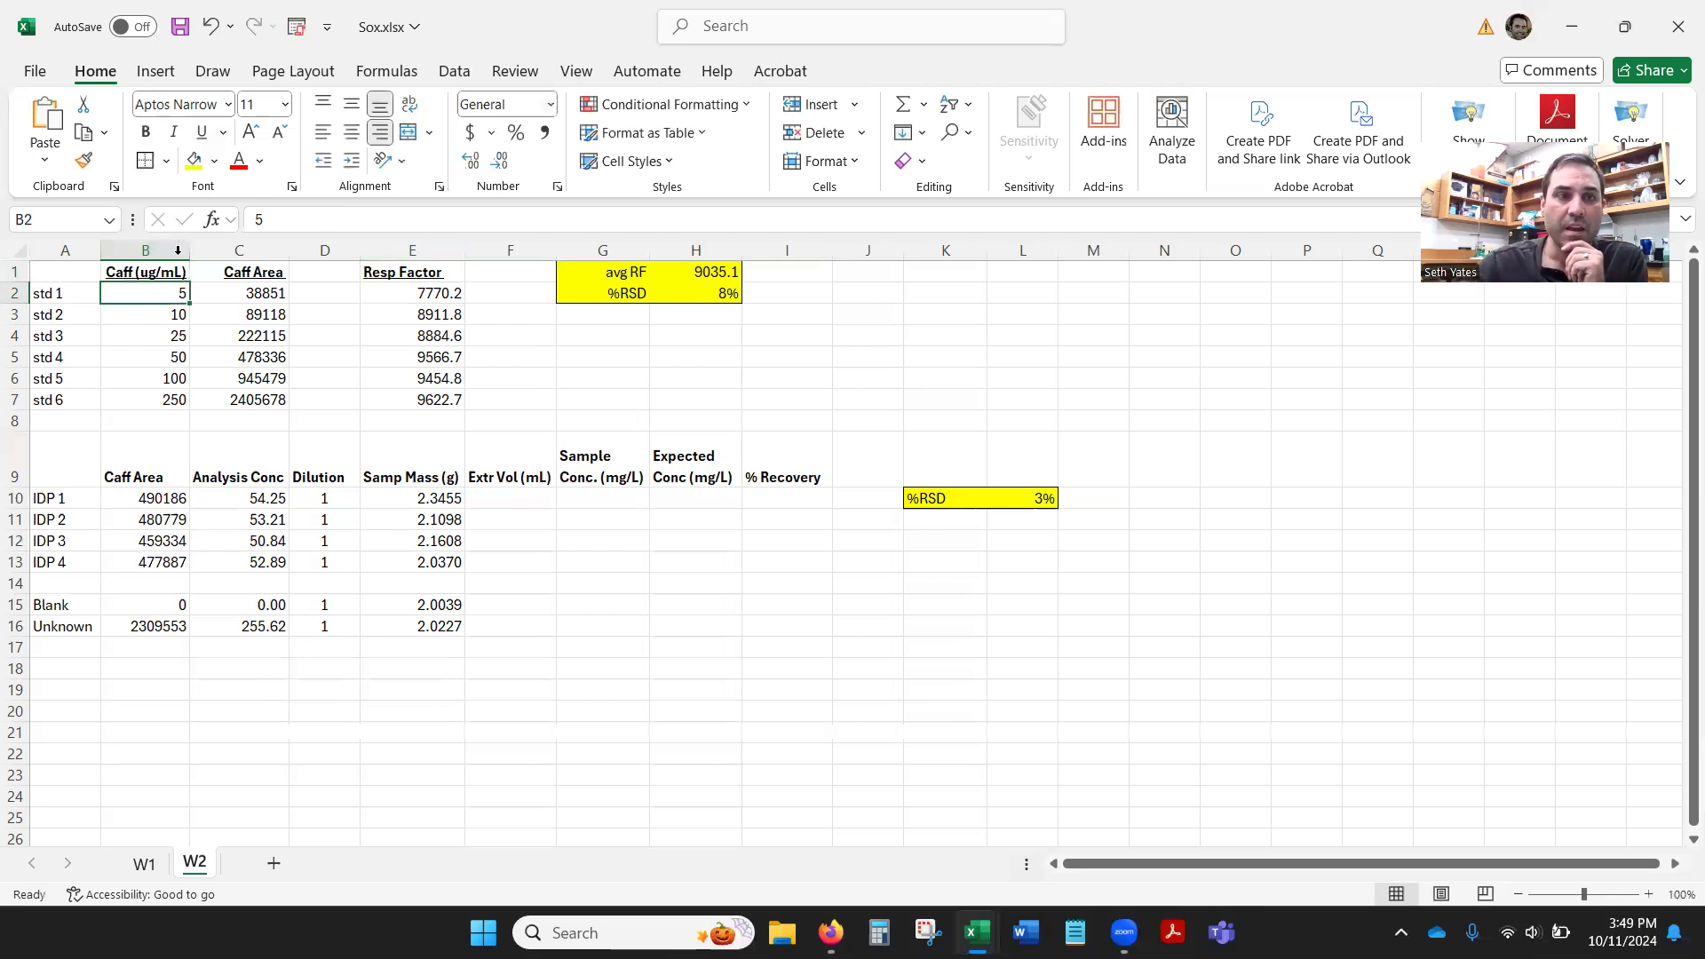
# Add the unit to the header in C9 so it reads "Analysis Conc (ug/mL)"
pyautogui.click(214, 478)
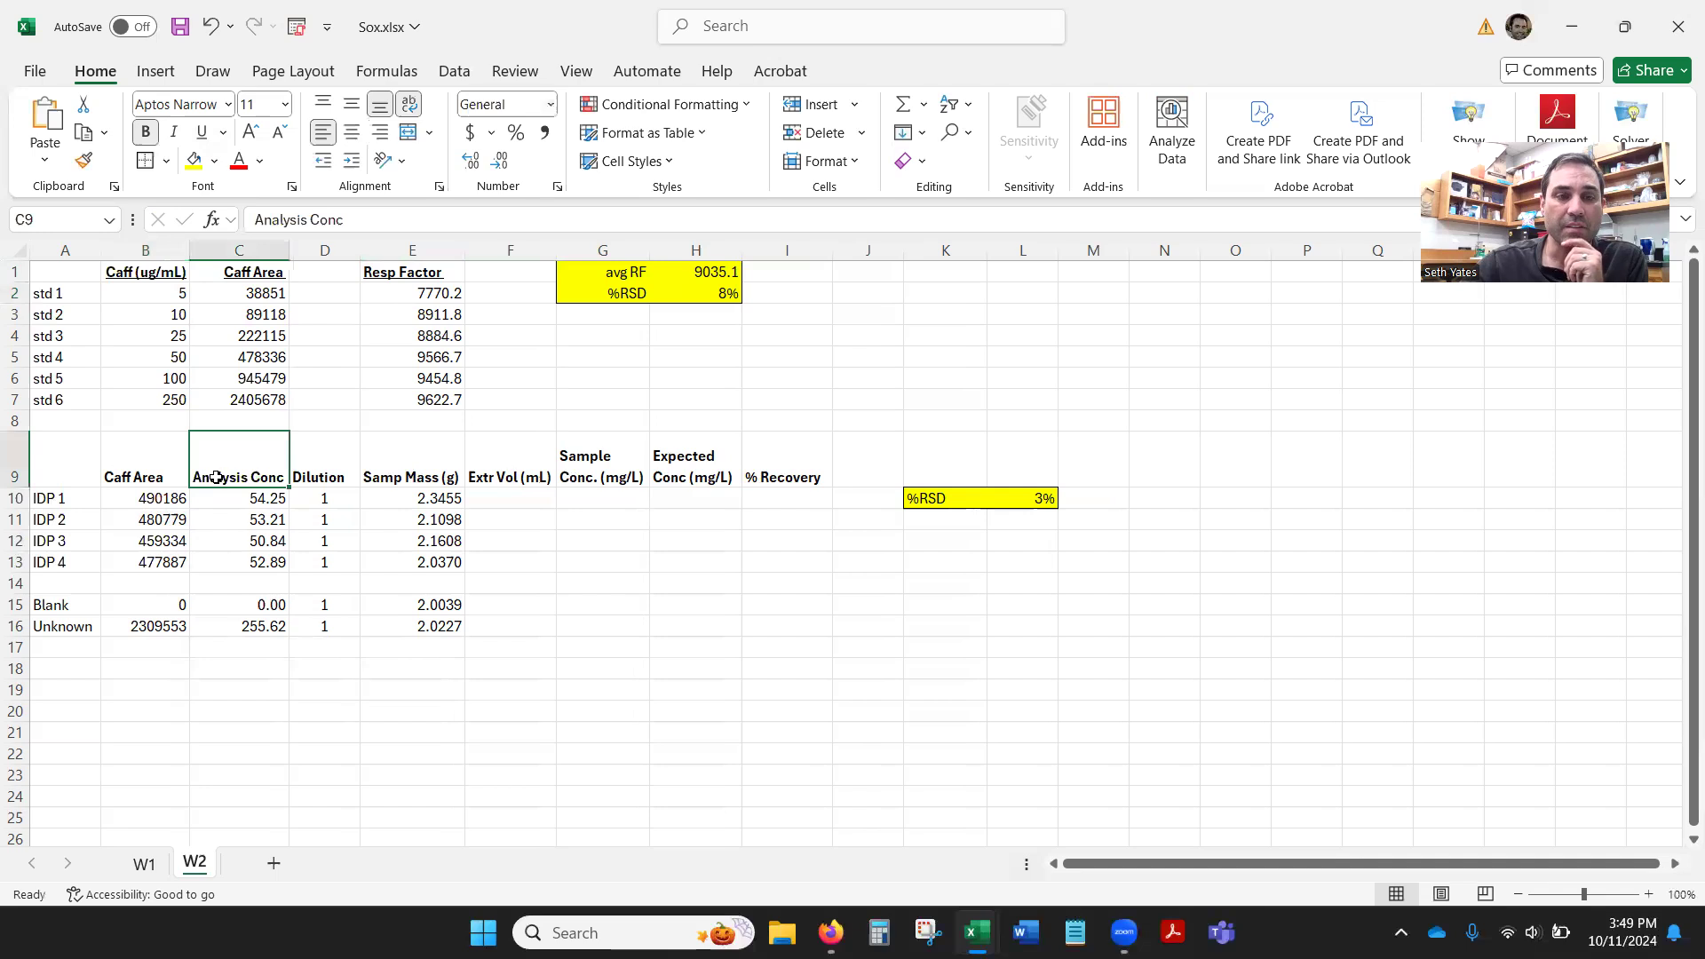
pyautogui.doubleClick(283, 477)
pyautogui.write('(')
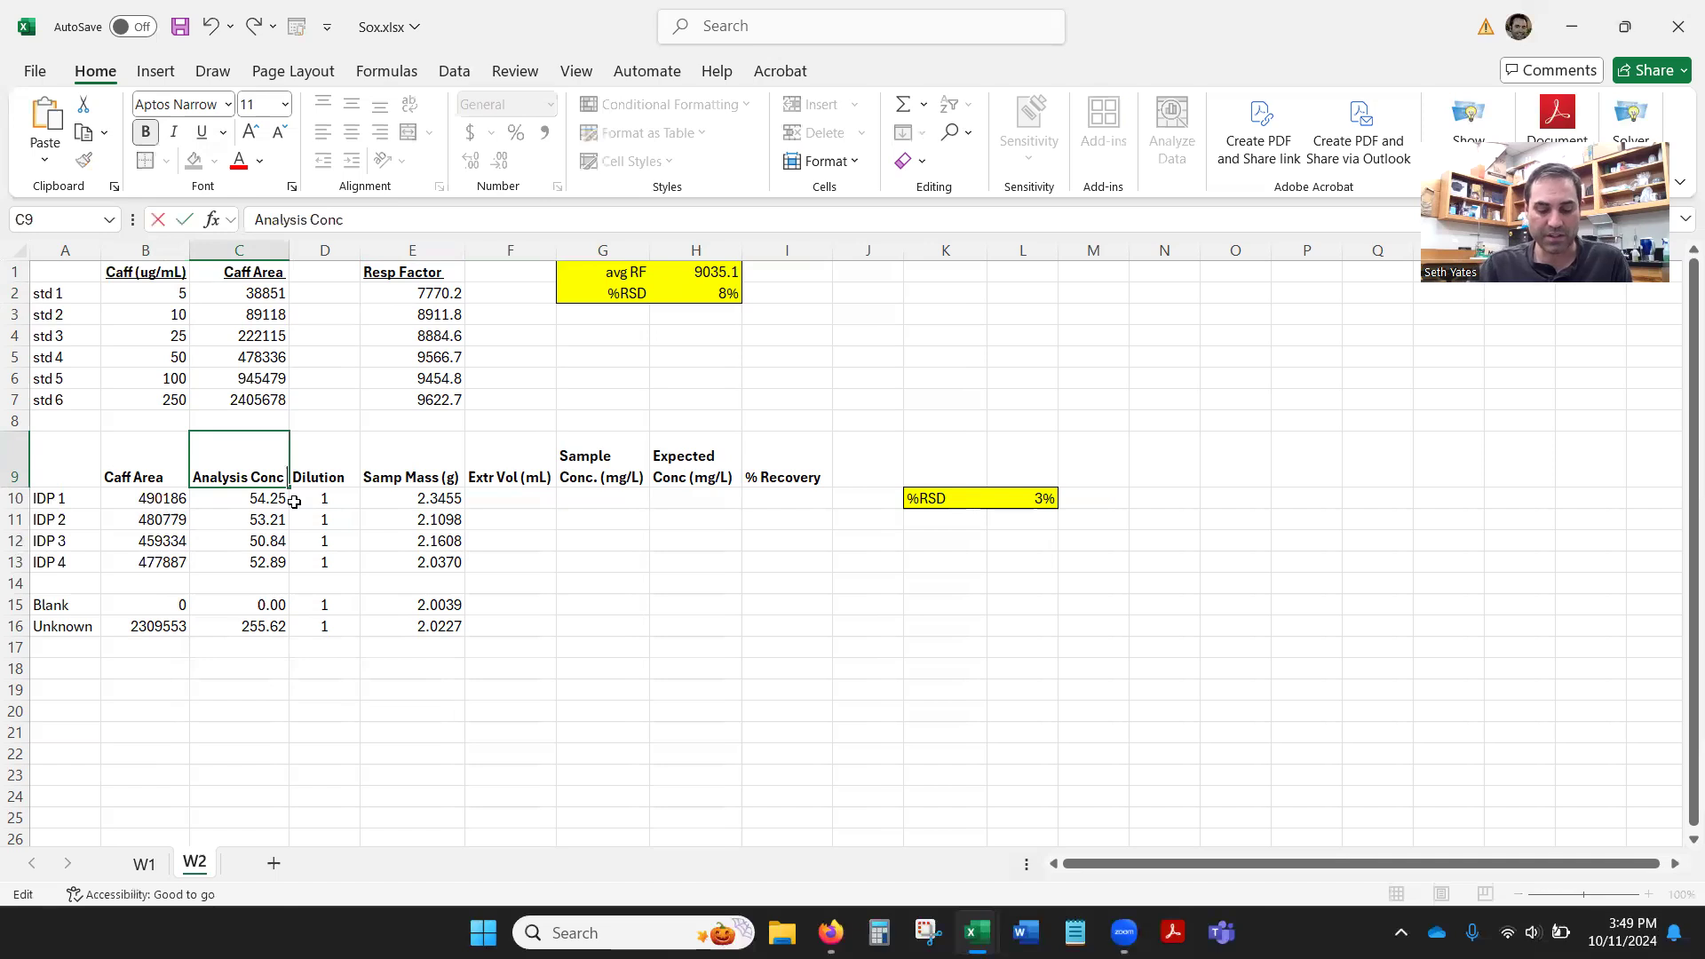
pyautogui.write('ug/mL)')
pyautogui.click(280, 535)
pyautogui.click(262, 456)
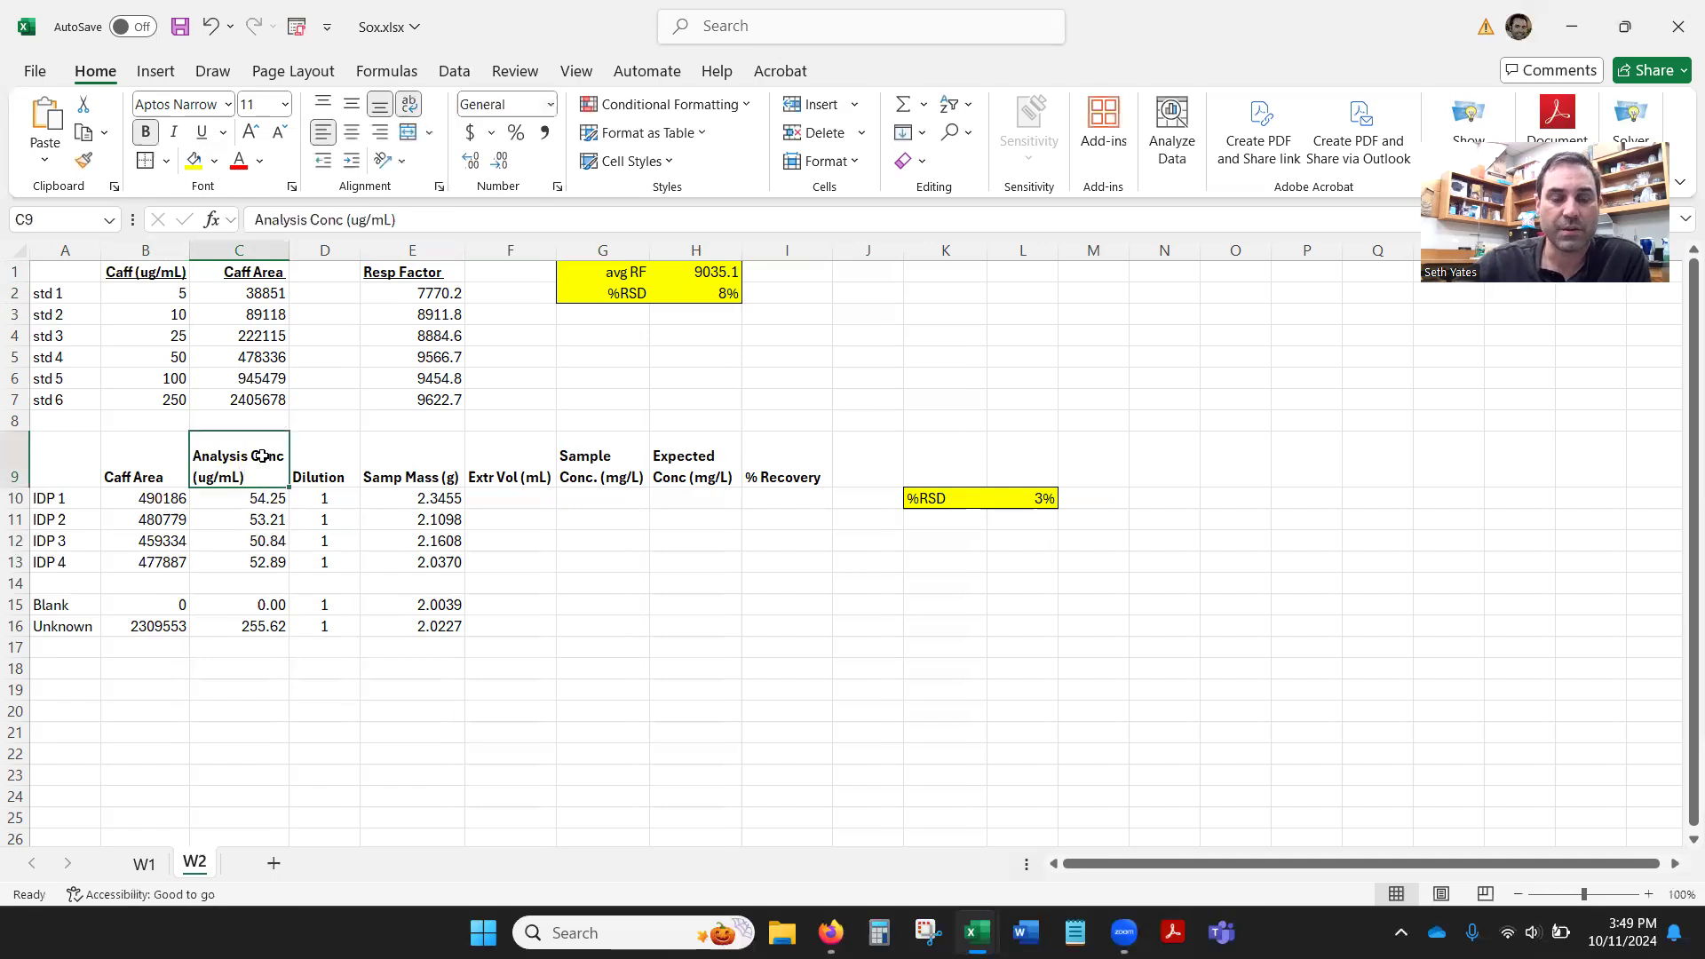
# Insert blank cells at E9:E16 before the sample mass data, shifting the existing cells right
pyautogui.click(320, 498)
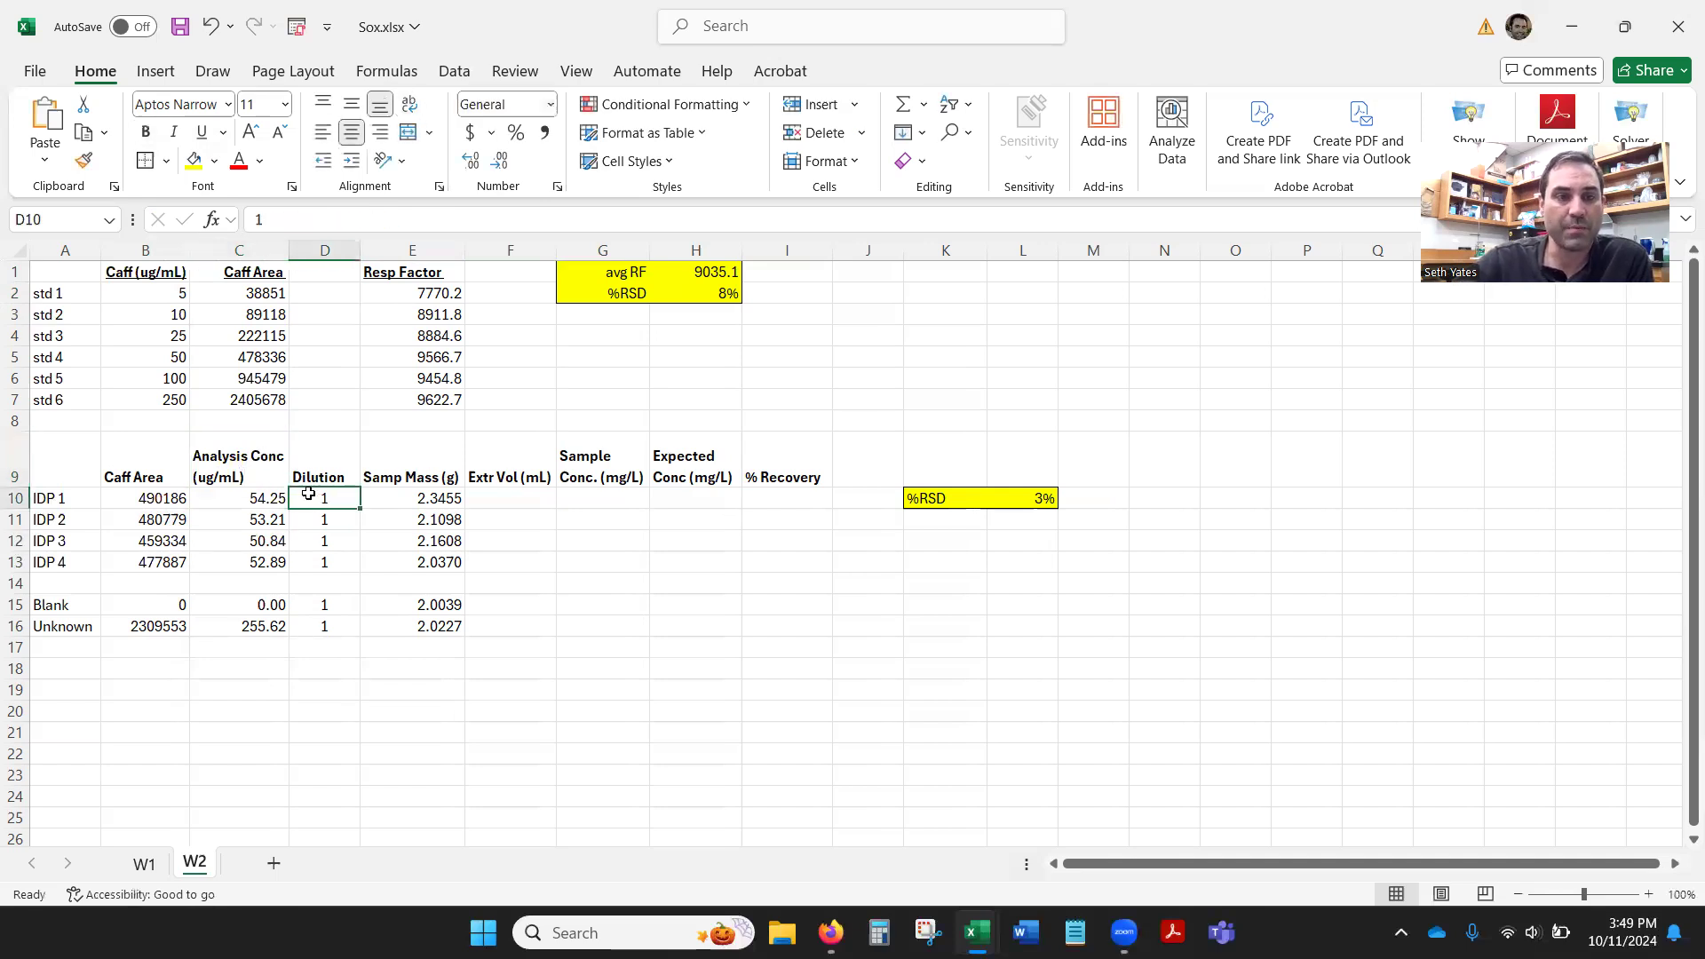
pyautogui.moveTo(399, 457); pyautogui.dragTo(404, 632)
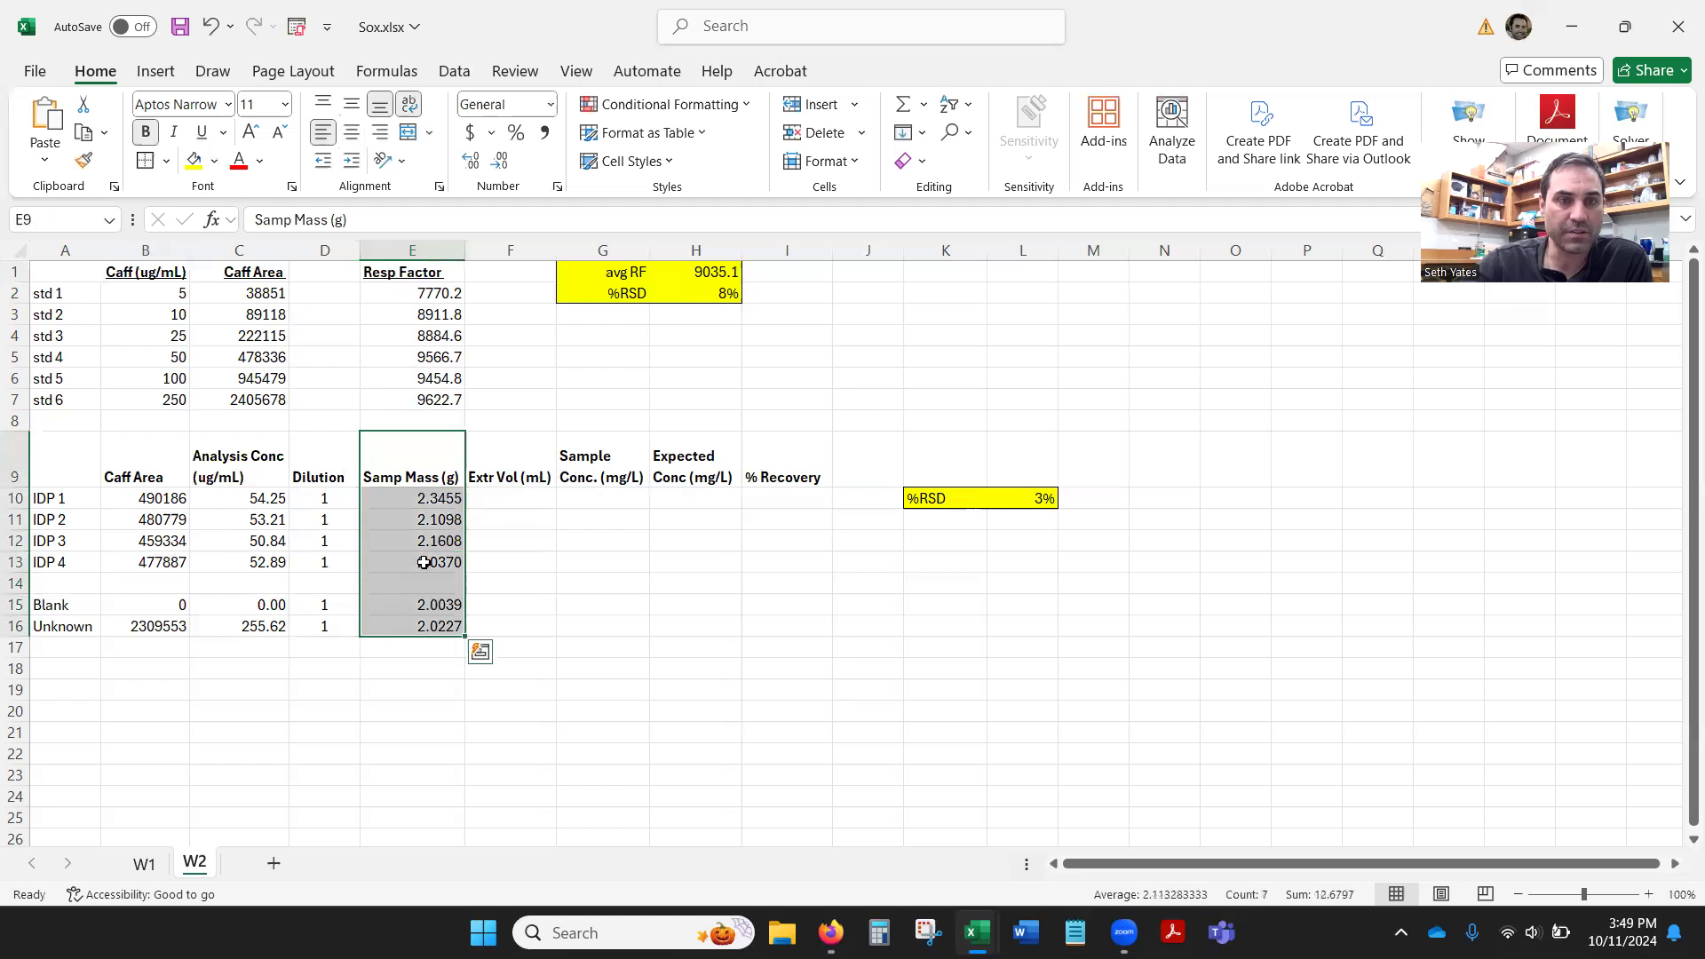
pyautogui.rightClick(429, 448)
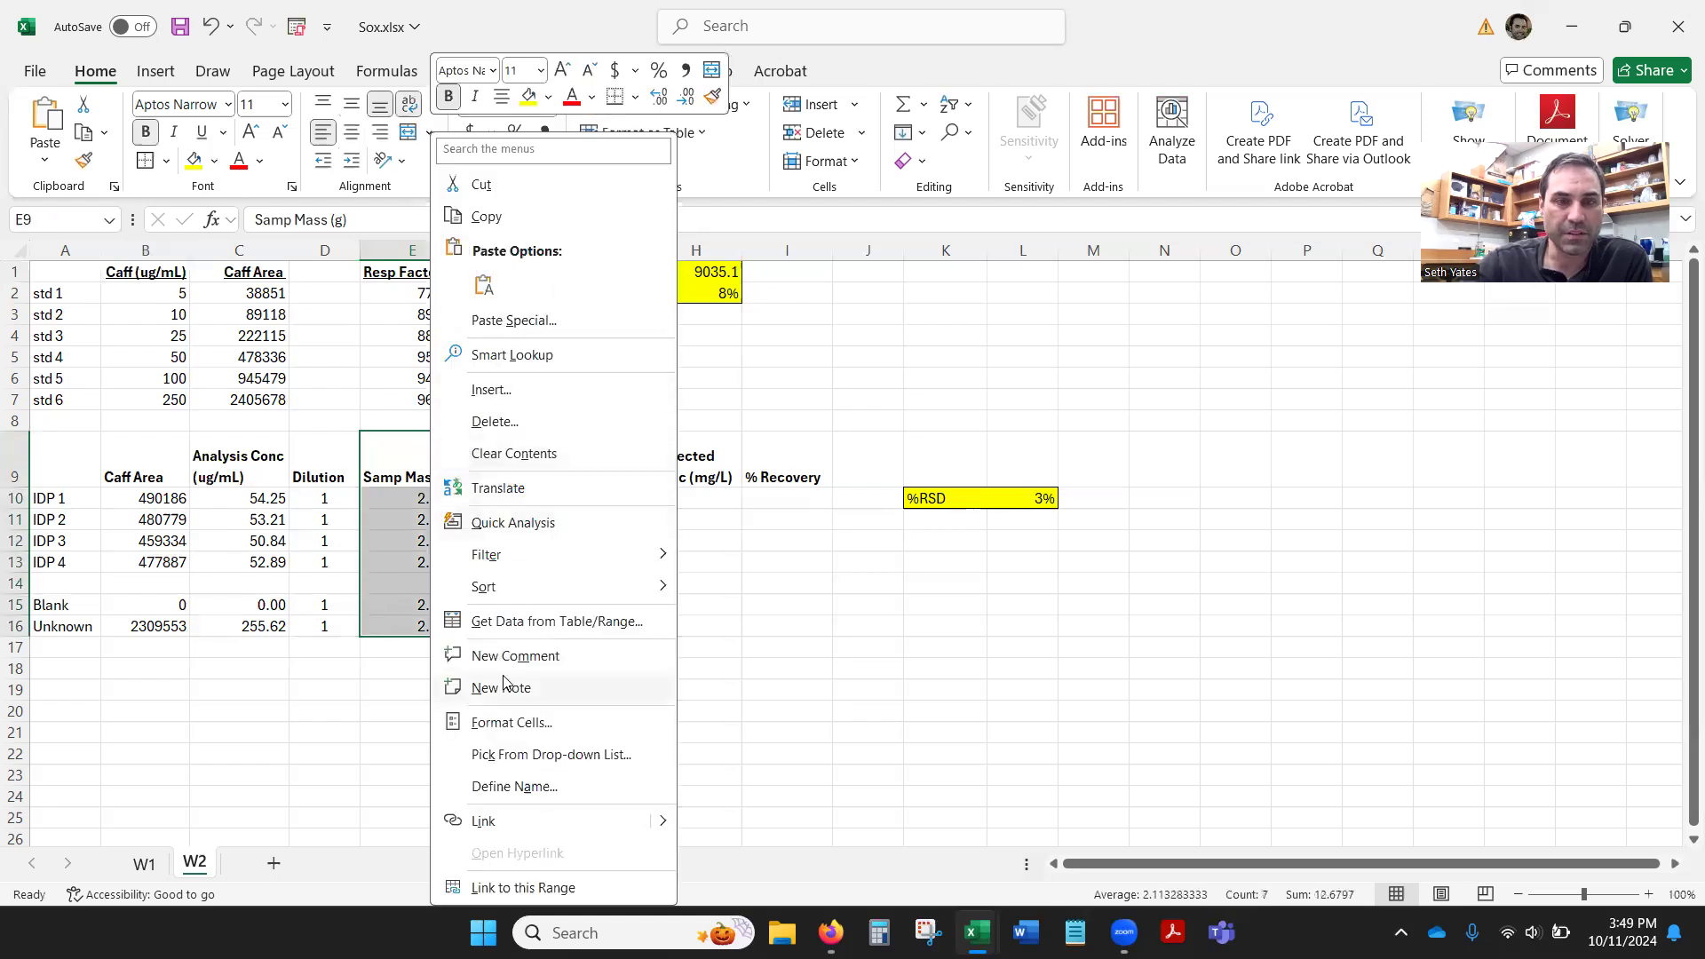
pyautogui.click(519, 388)
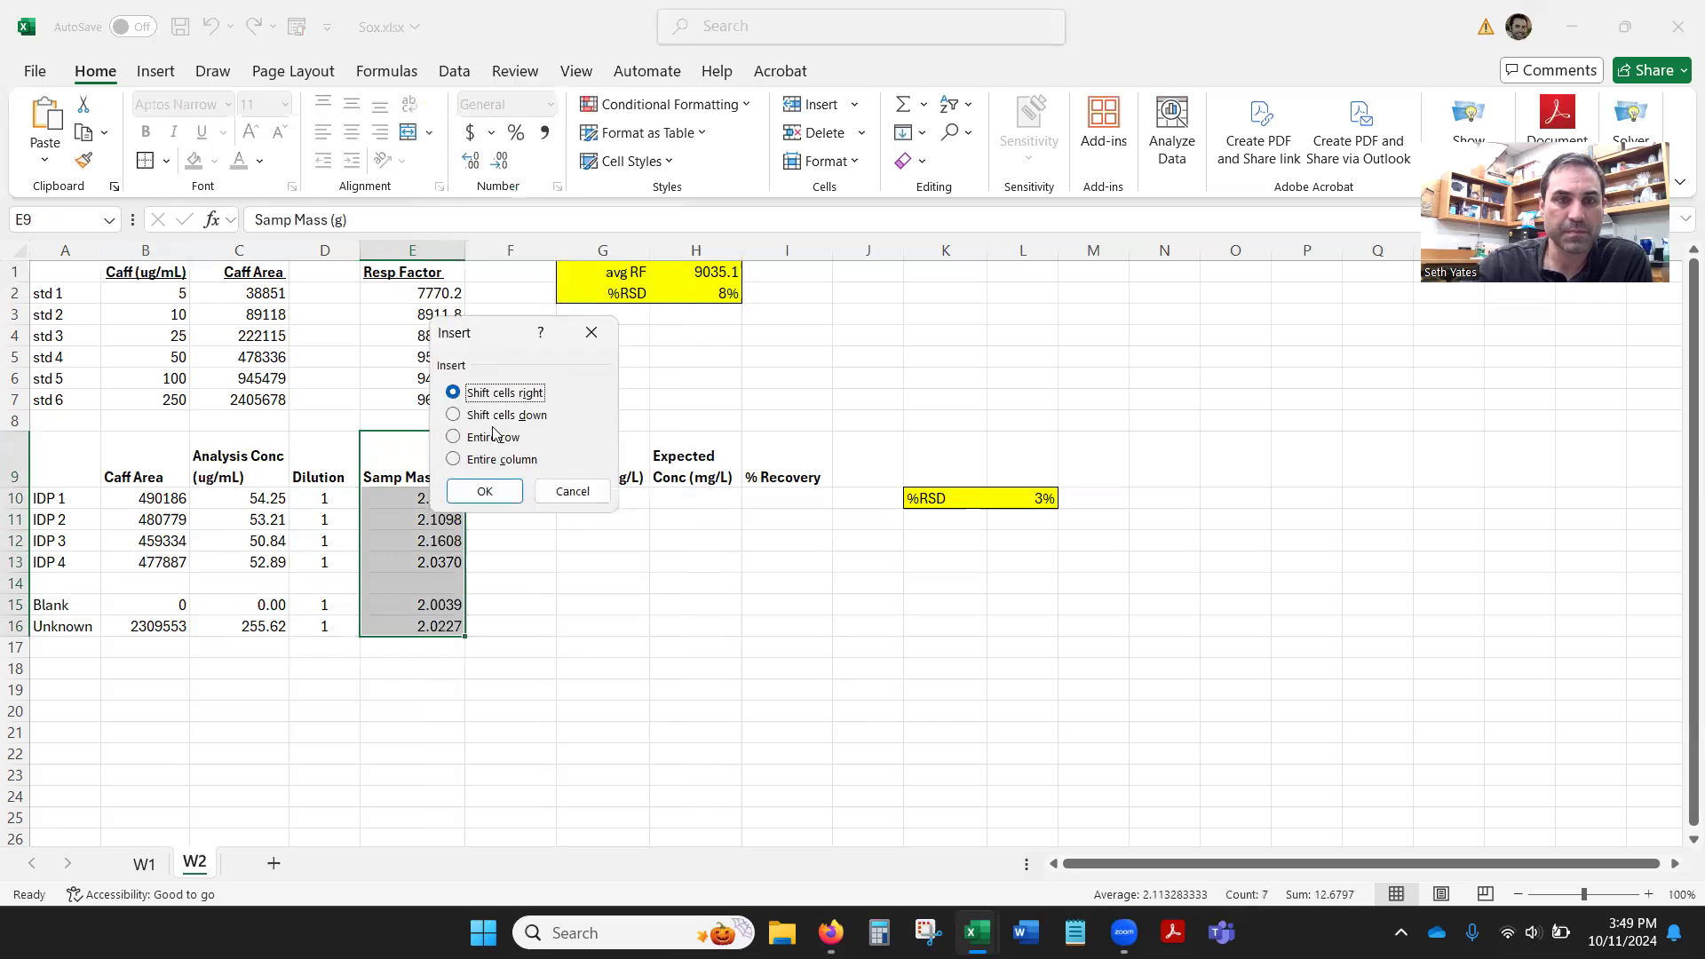
pyautogui.click(485, 491)
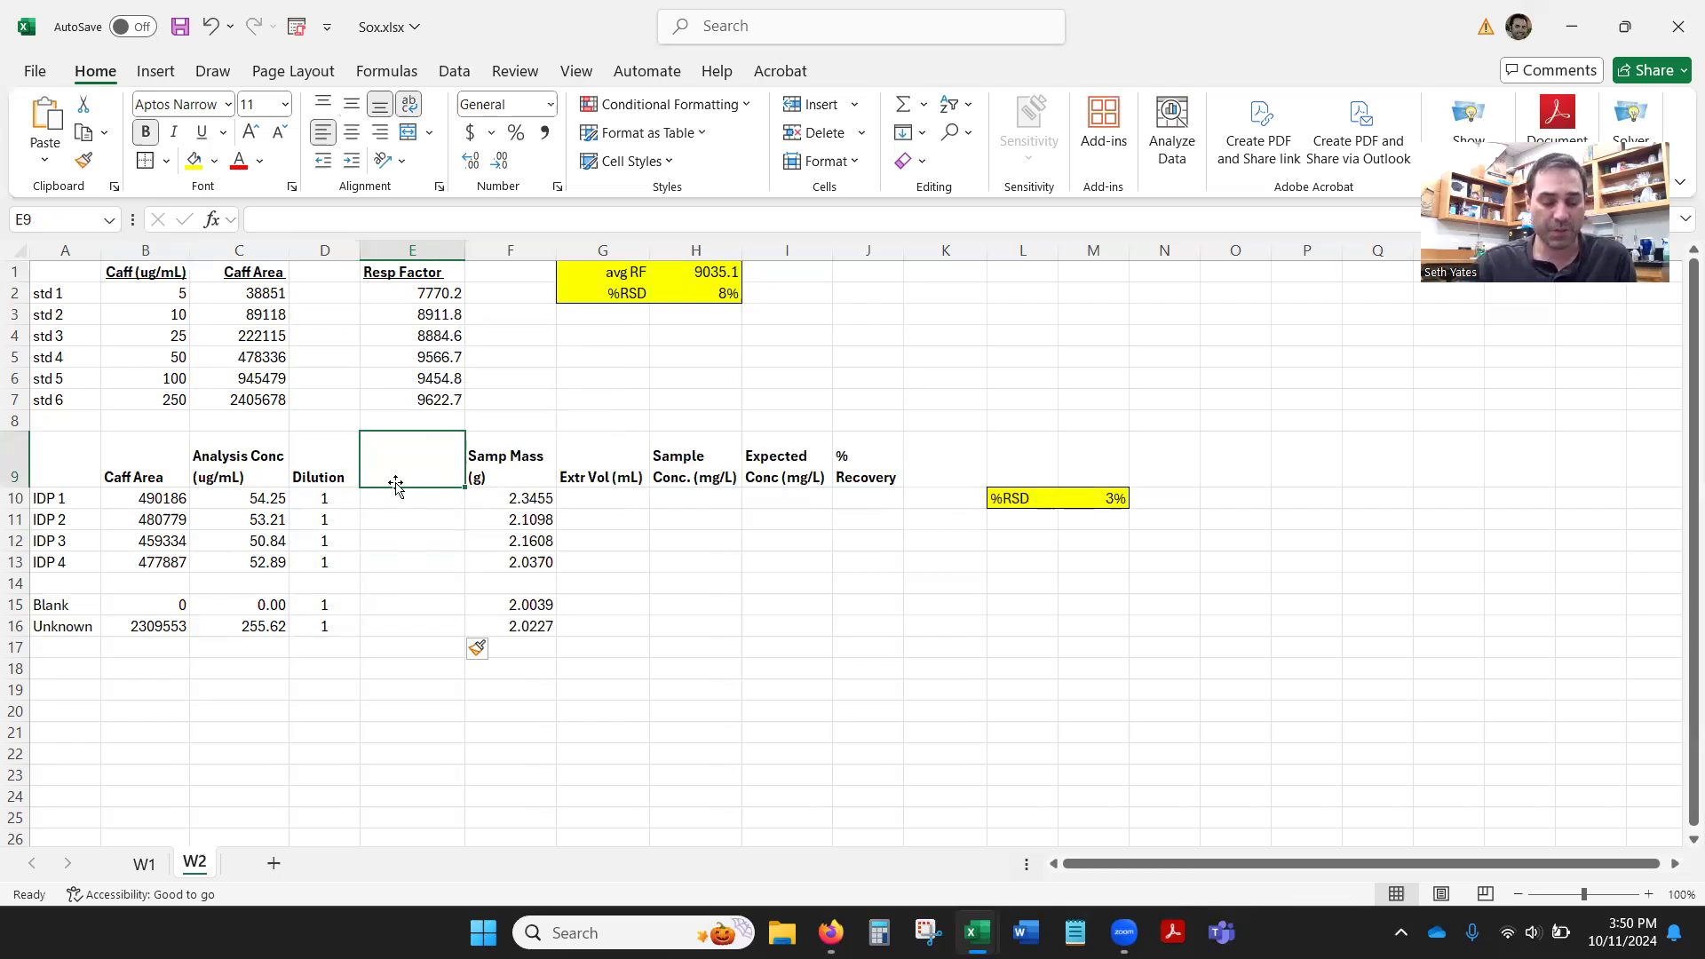
# Copy the C9 header into E9 and reword it as "Extract Conc (ug/mL)"
pyautogui.write('E')
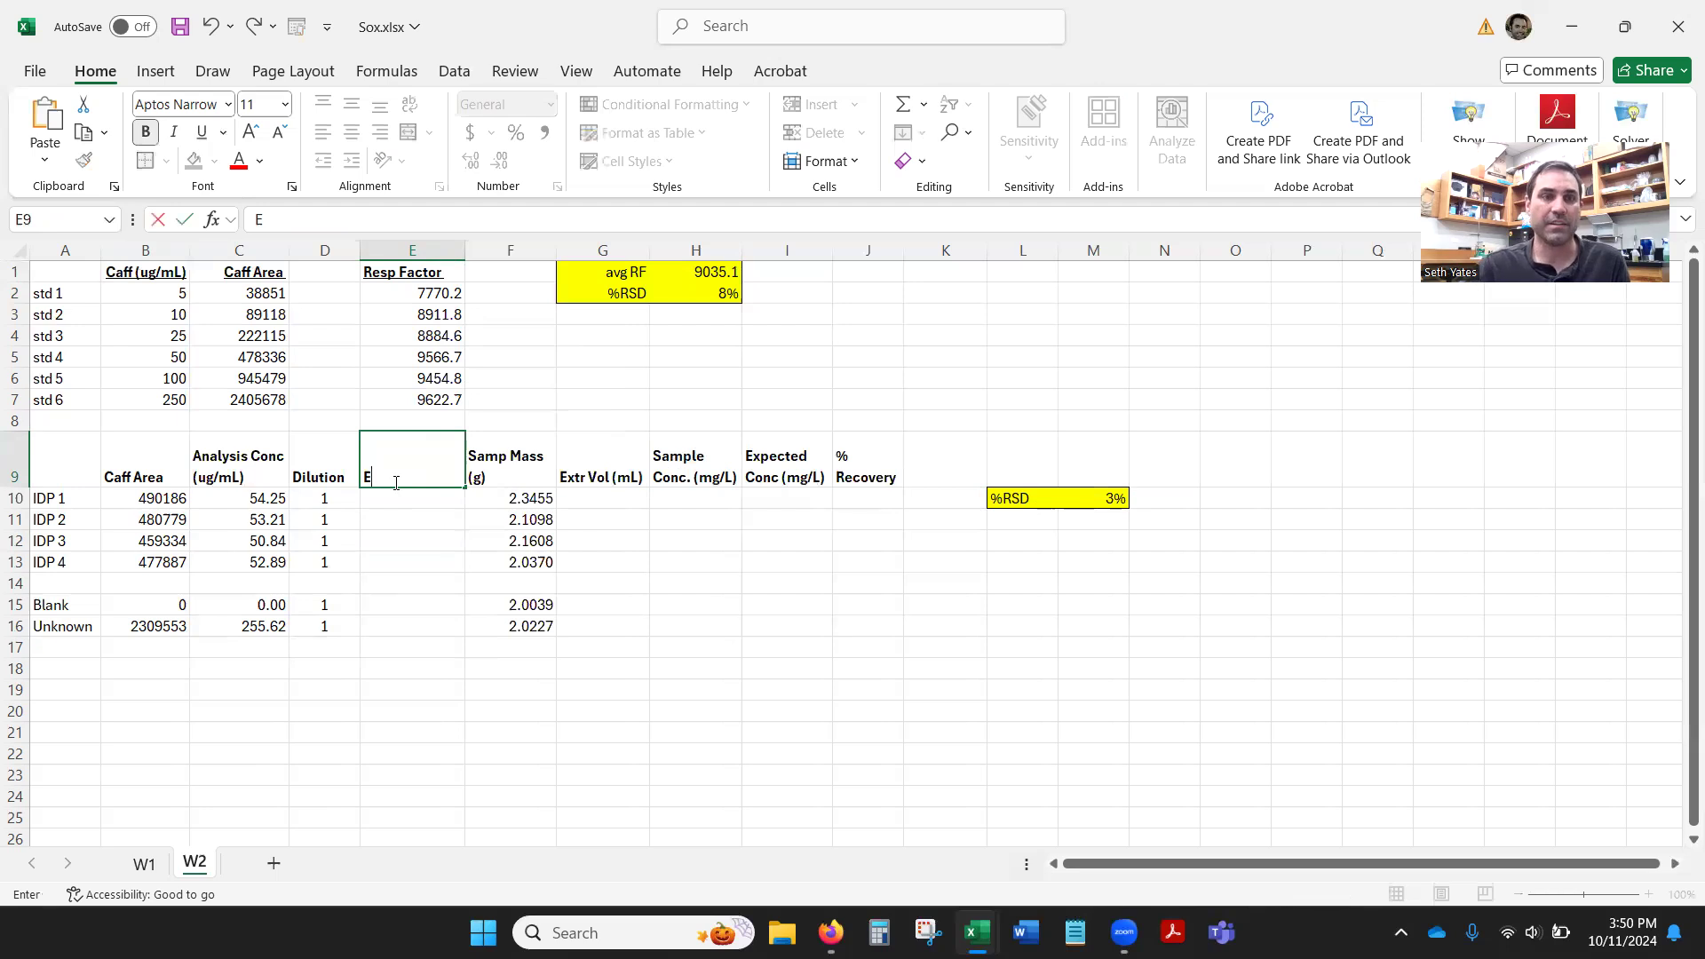
pyautogui.click(241, 464)
pyautogui.hotkey('ctrl', 'c')
pyautogui.click(410, 470)
pyautogui.hotkey('ctrl', 'v')
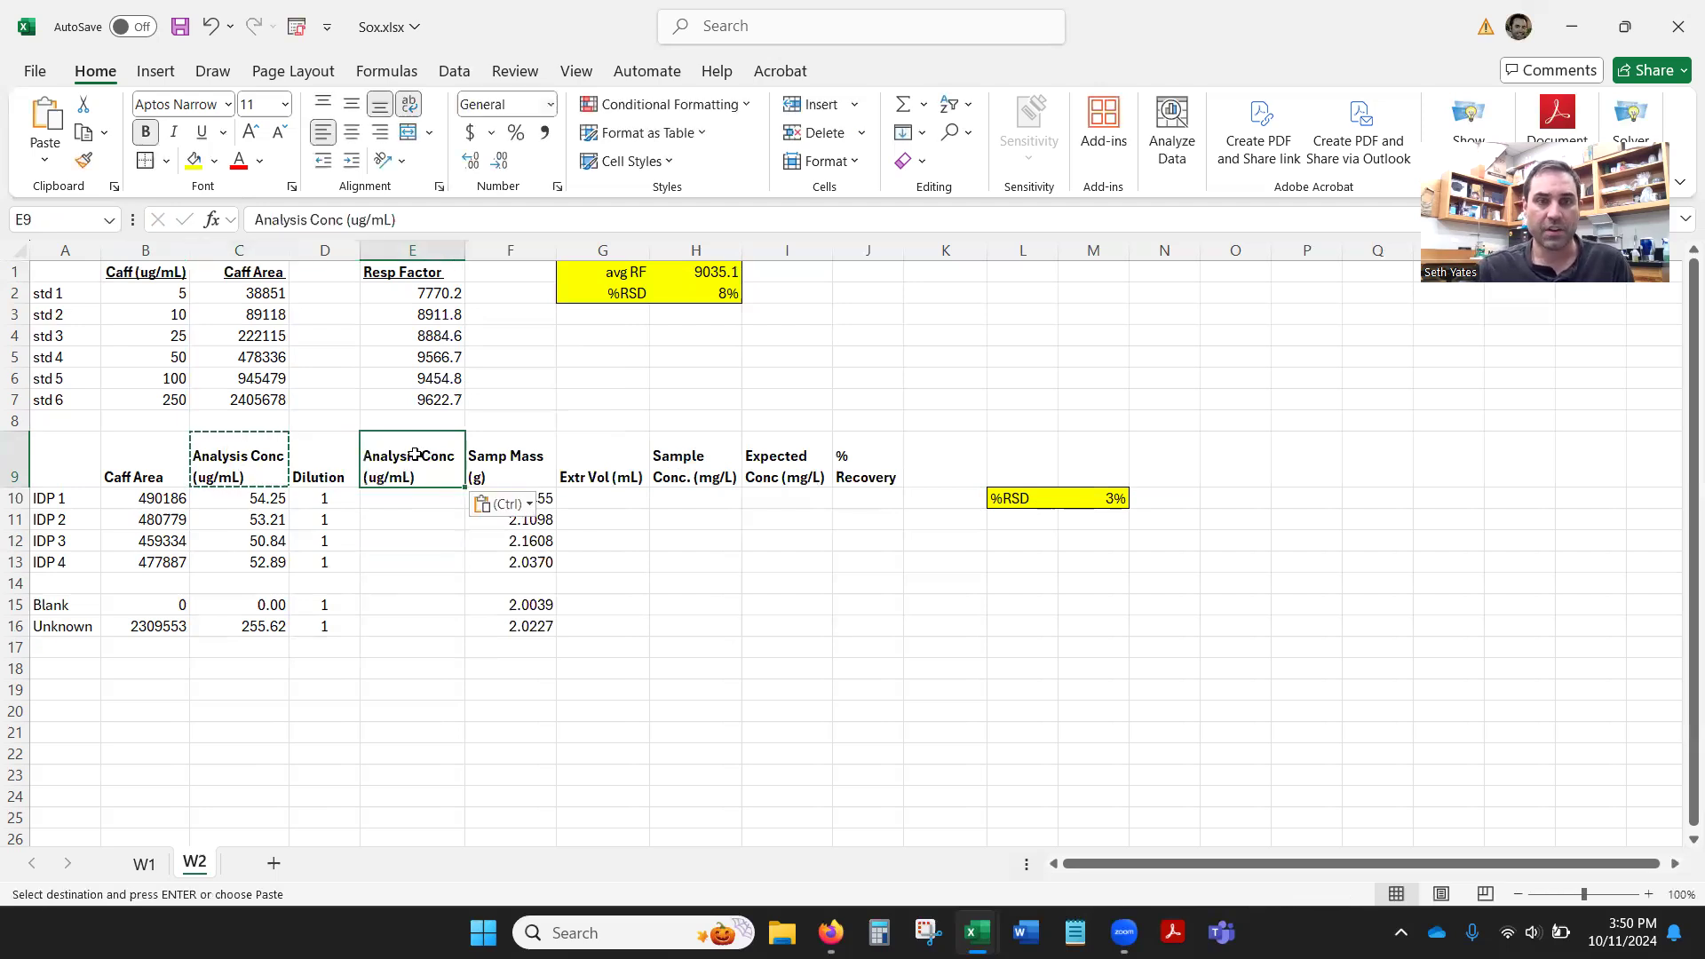
pyautogui.doubleClick(410, 454)
pyautogui.moveTo(417, 455); pyautogui.dragTo(368, 448)
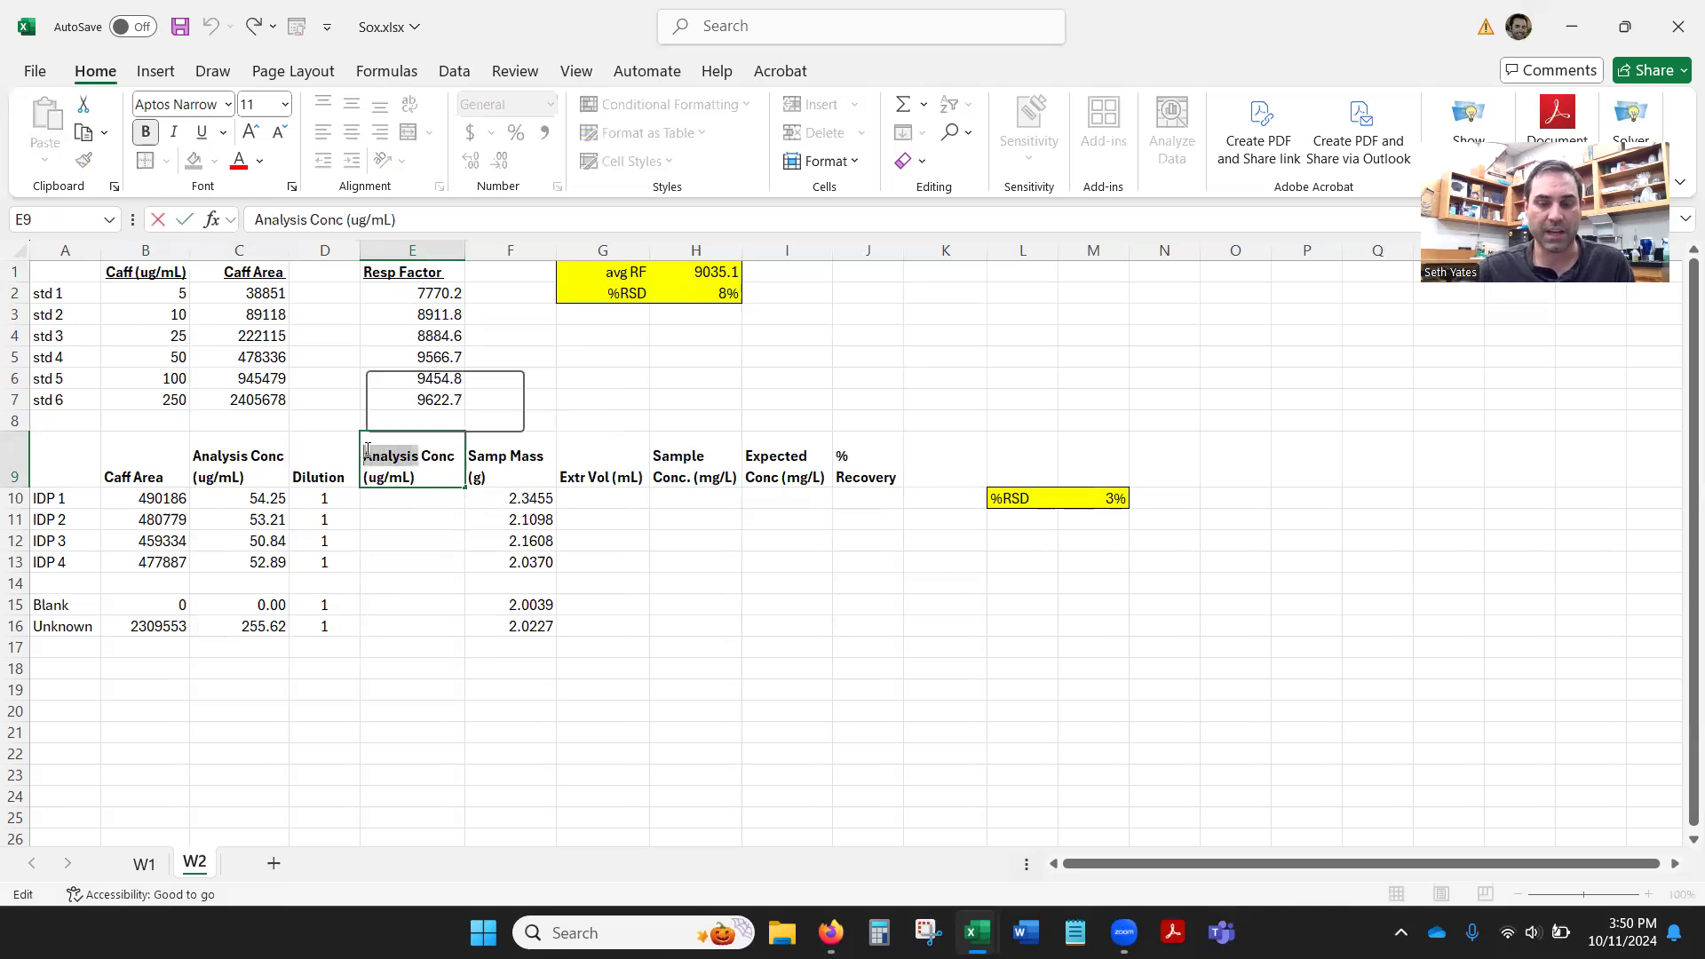
pyautogui.write('Ext')
pyautogui.write('ract')
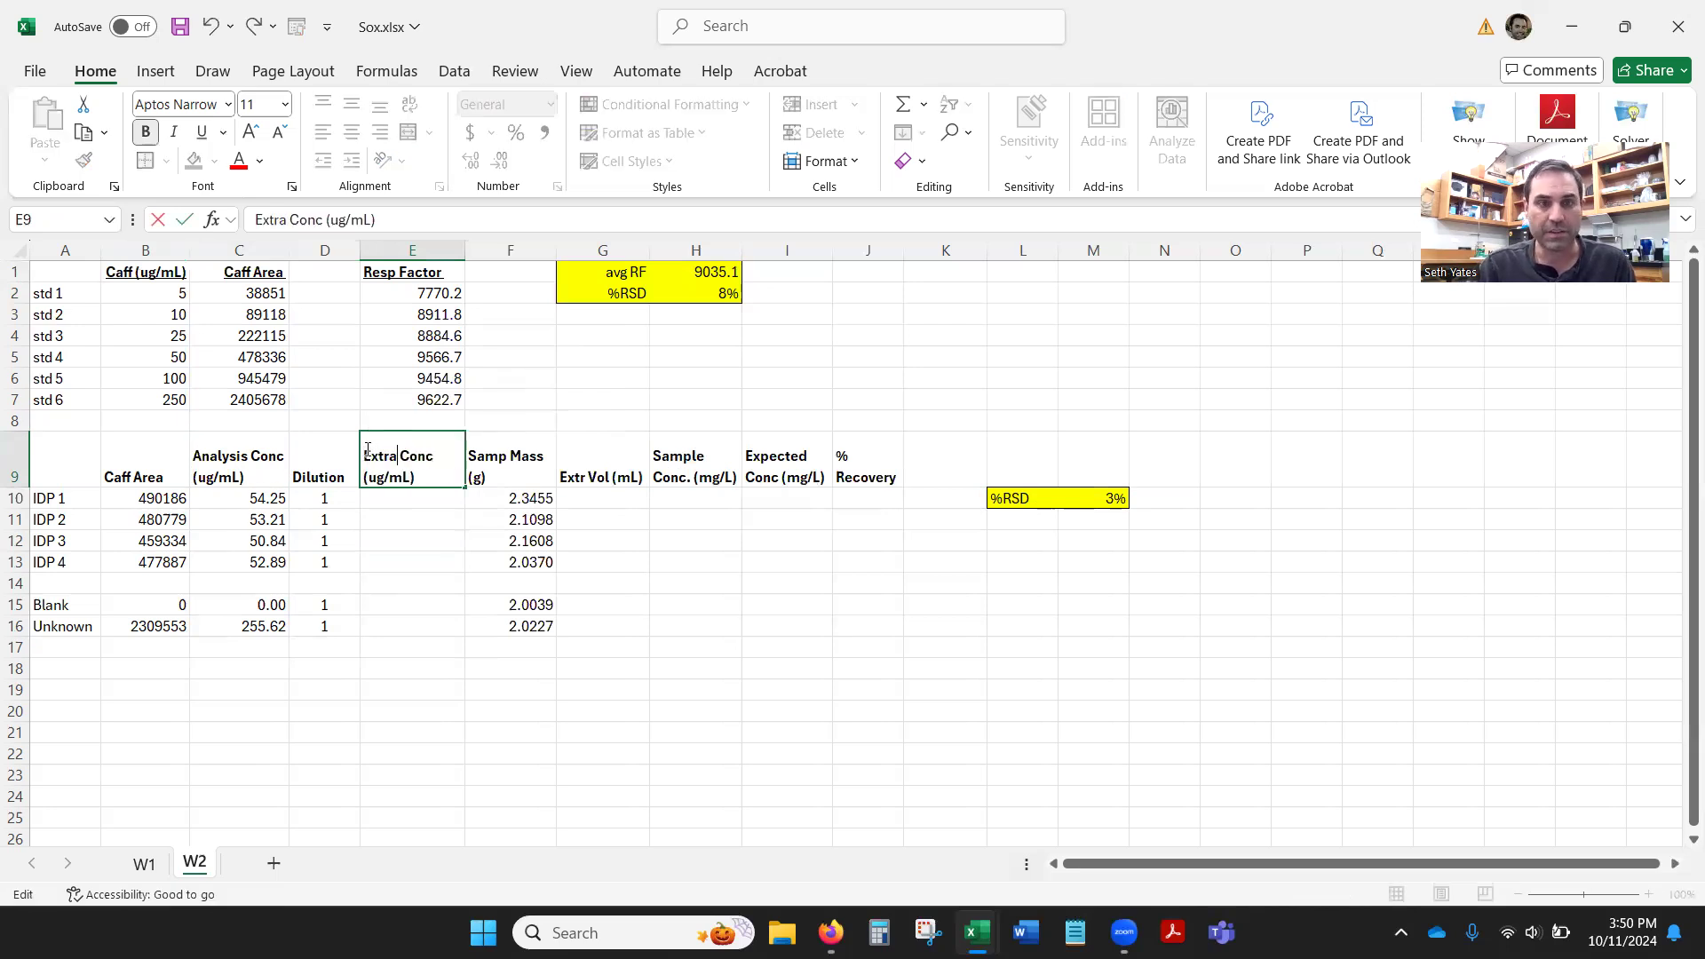
pyautogui.press('Return')
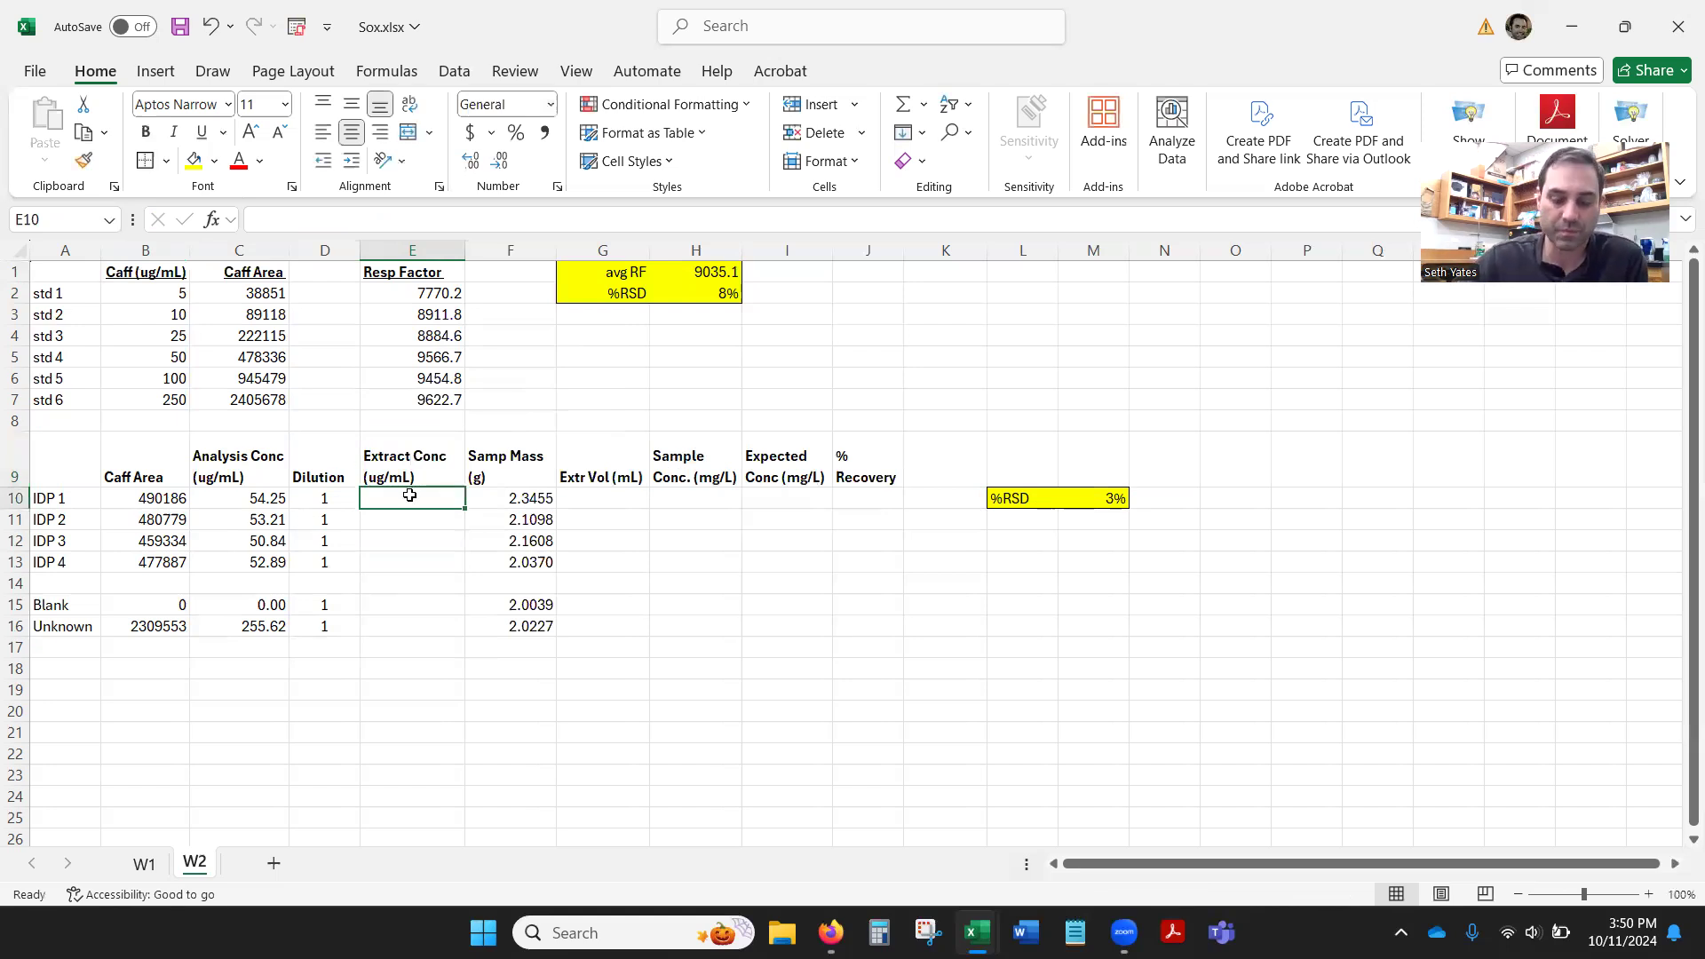
# Calculate the extract concentration in E10 with =C10*D10 and fill the formula down through E16
pyautogui.write('=')
pyautogui.click(267, 498)
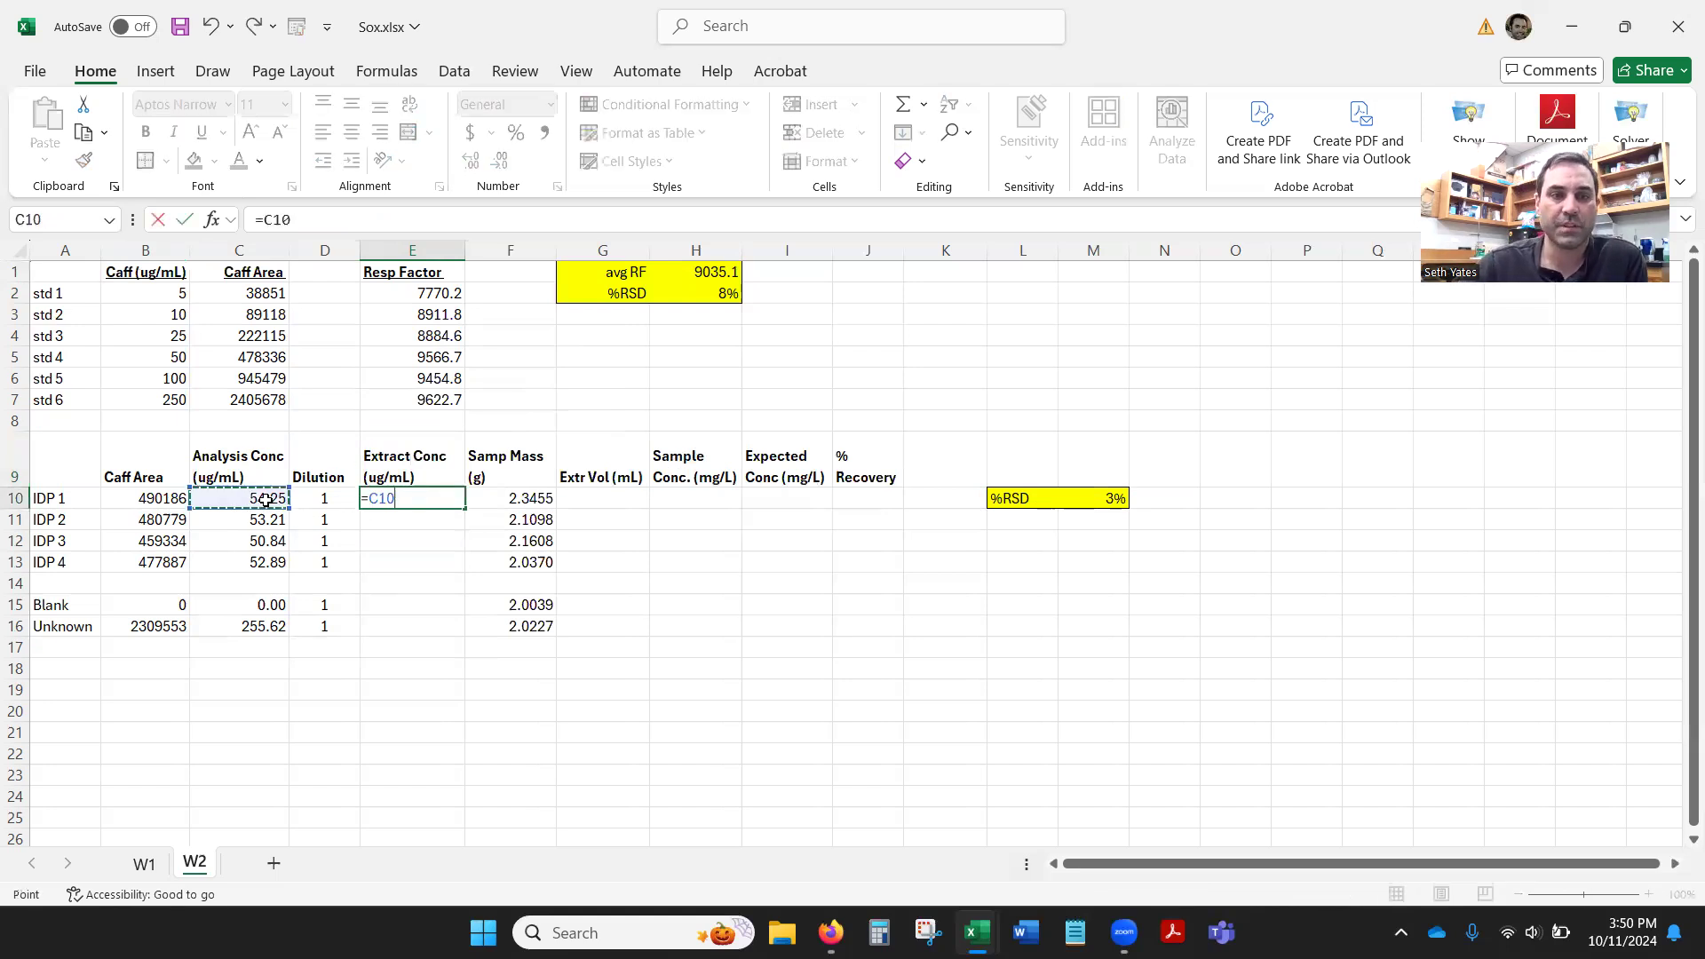
pyautogui.write('*')
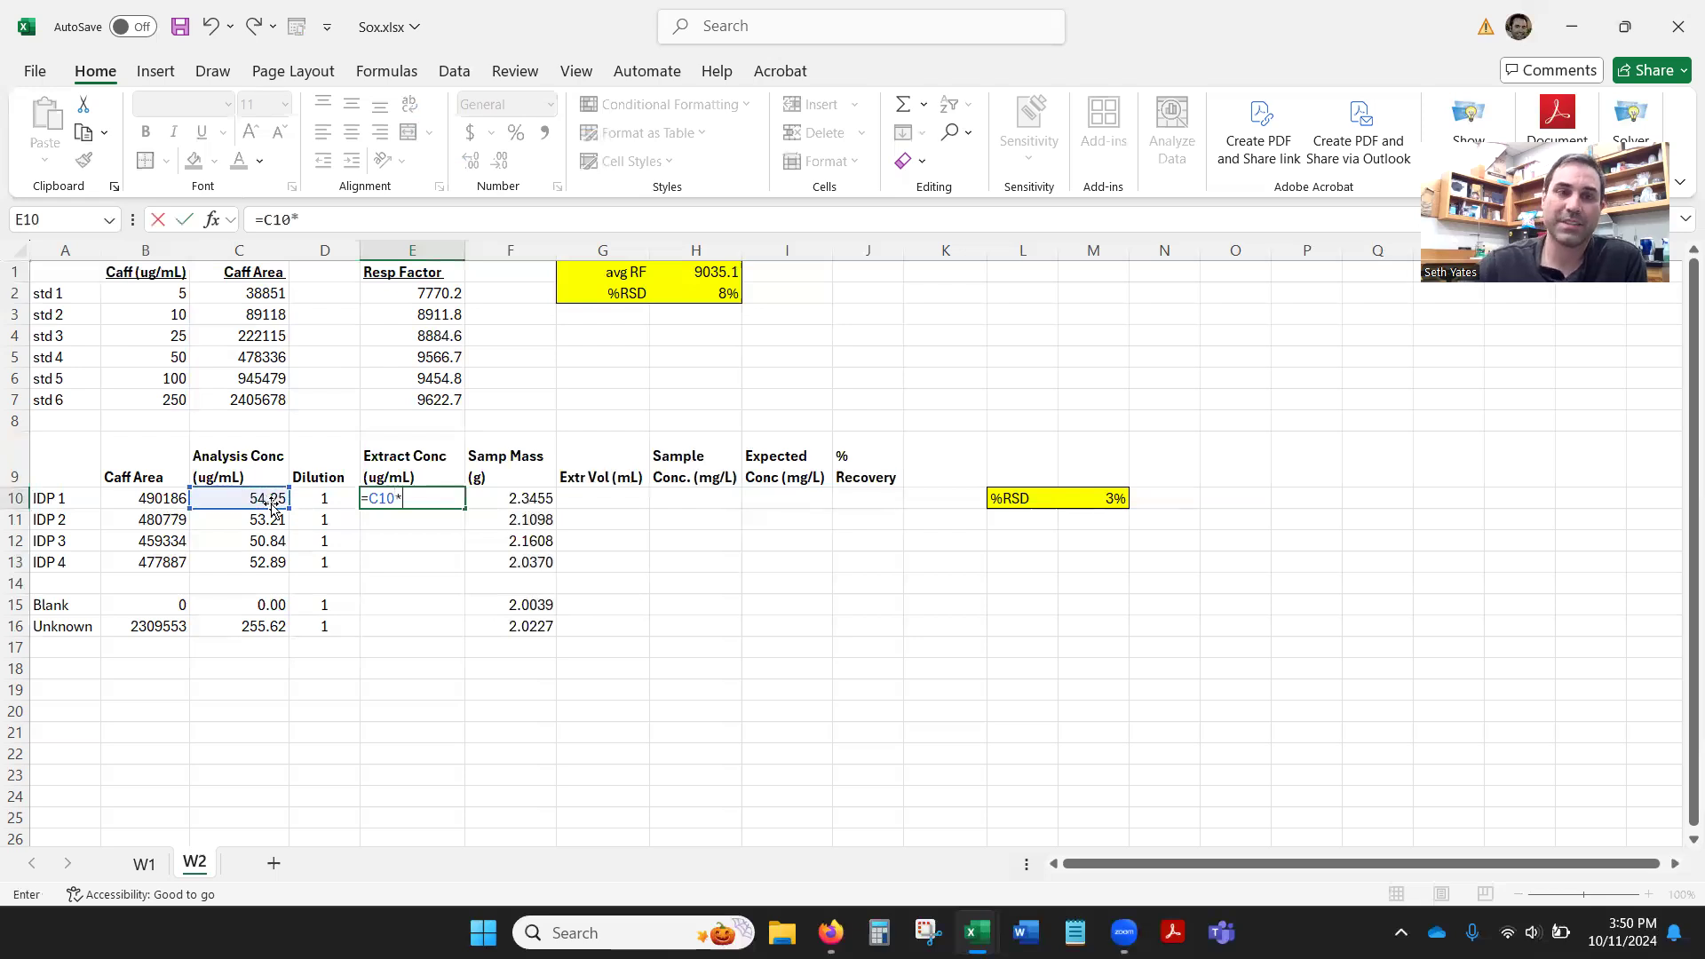
pyautogui.click(317, 502)
pyautogui.press('Return')
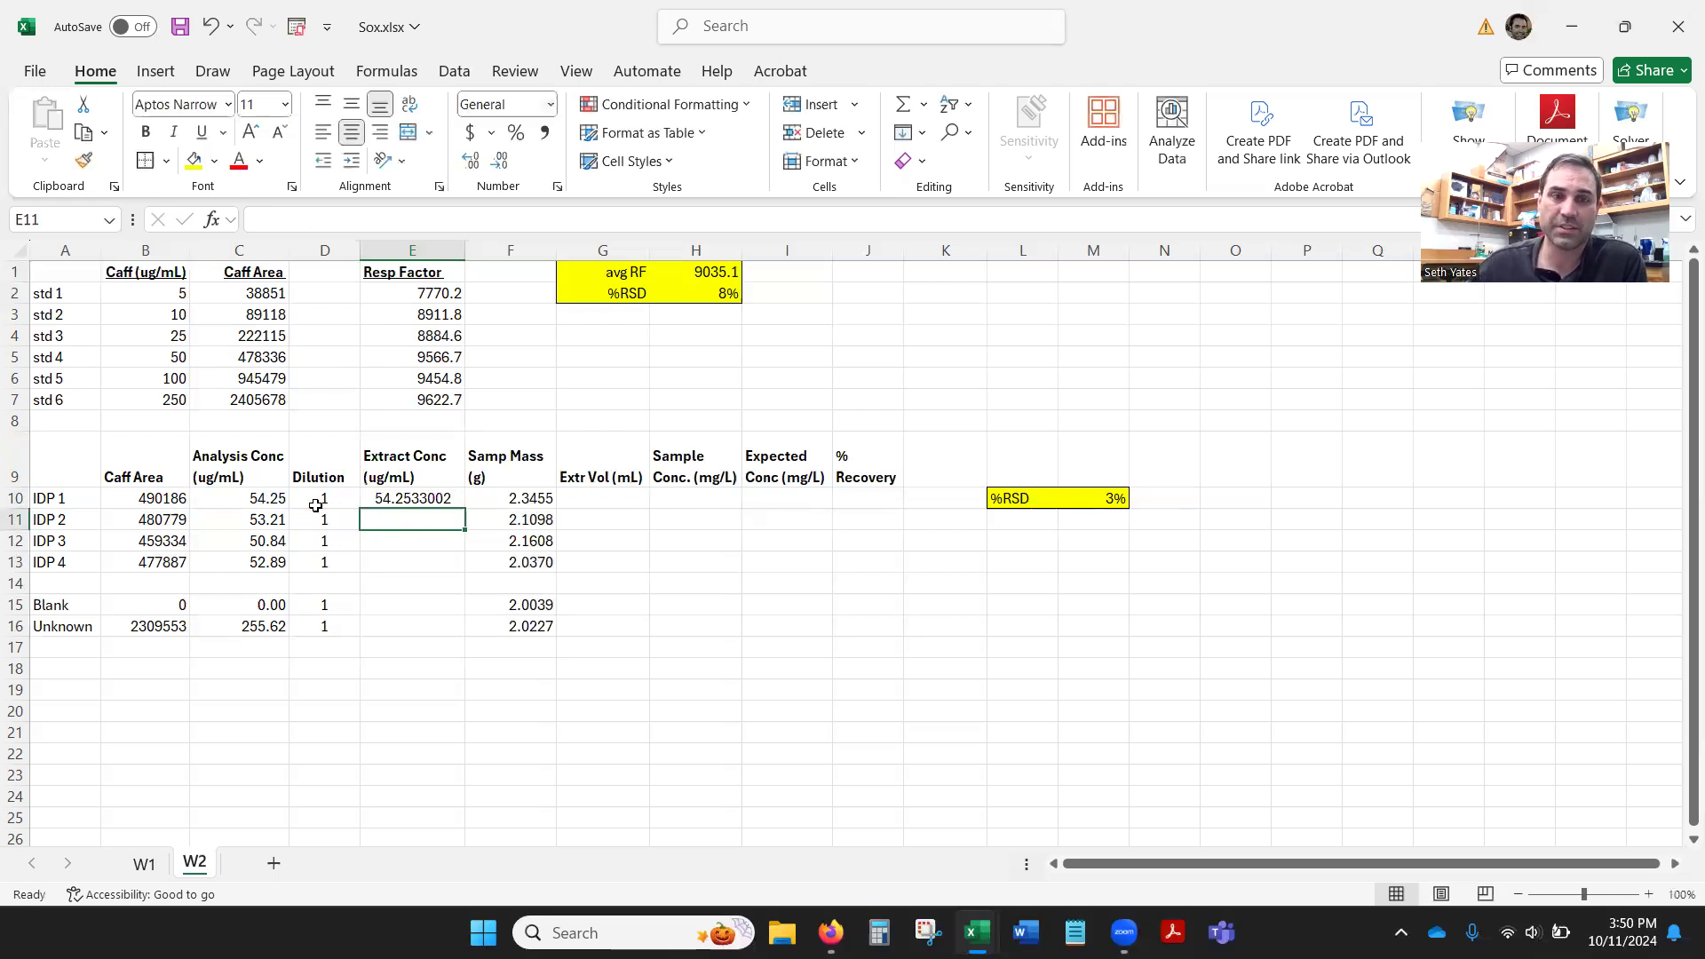
pyautogui.click(410, 499)
pyautogui.moveTo(464, 509); pyautogui.dragTo(466, 627)
pyautogui.click(412, 583)
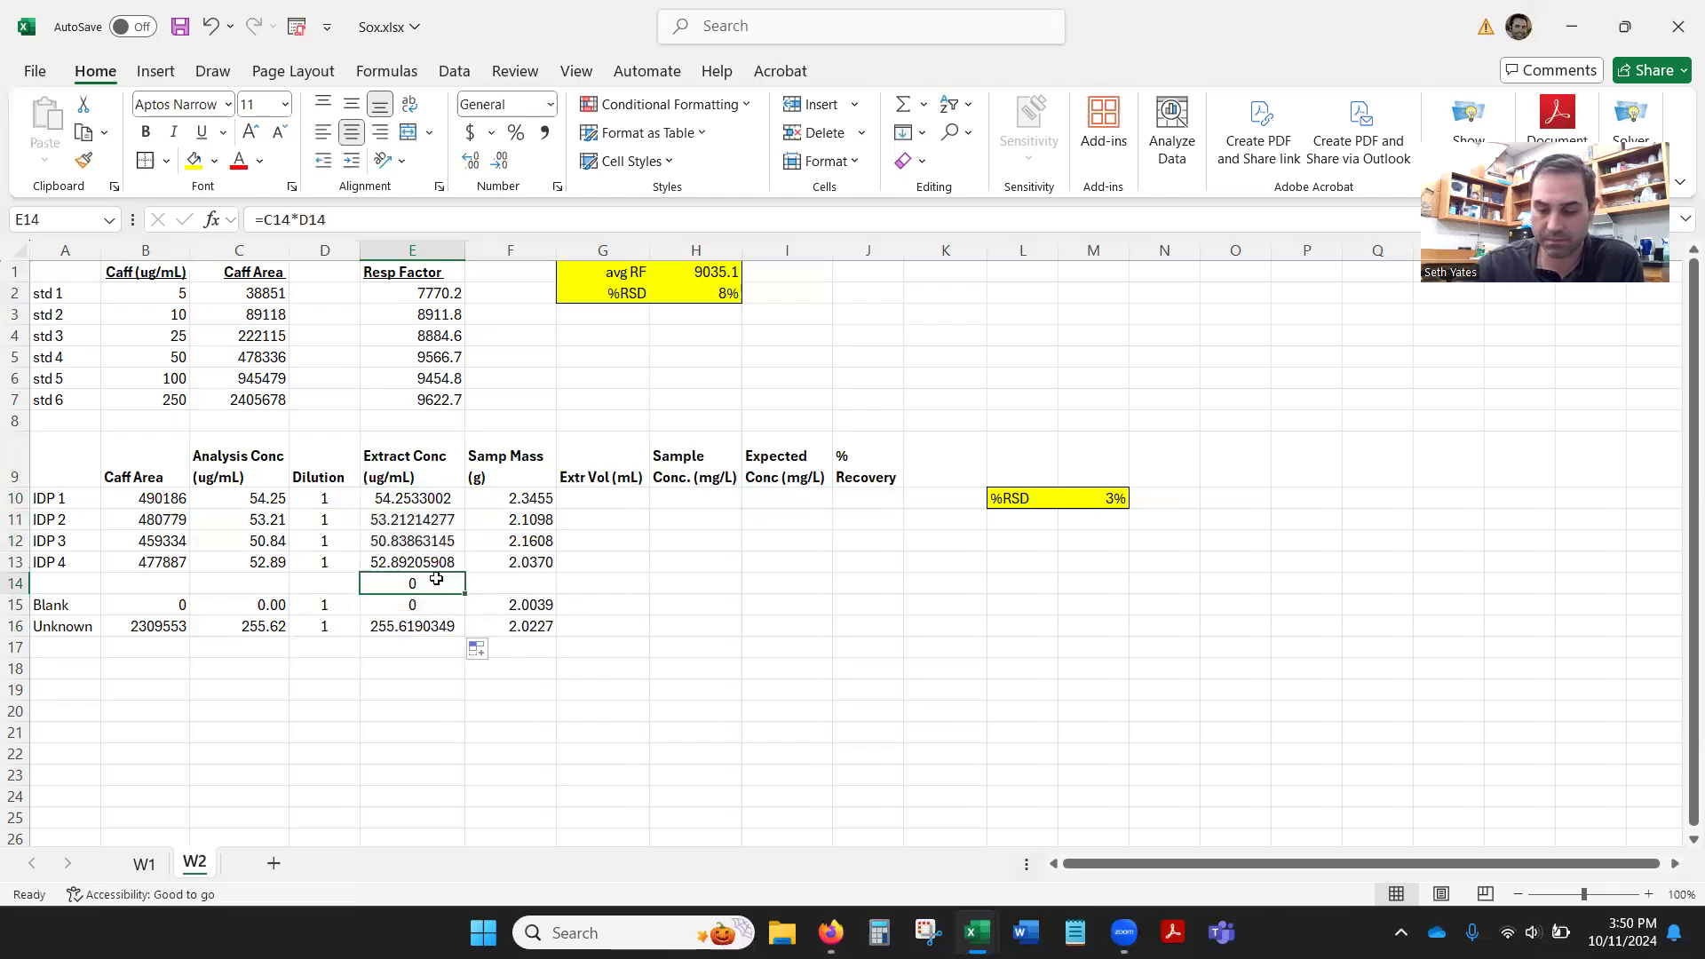
# Clear the zero in E14 and show the extract concentrations in E10:E16 with two decimal places
pyautogui.press('Delete')
pyautogui.moveTo(412, 501); pyautogui.dragTo(418, 621)
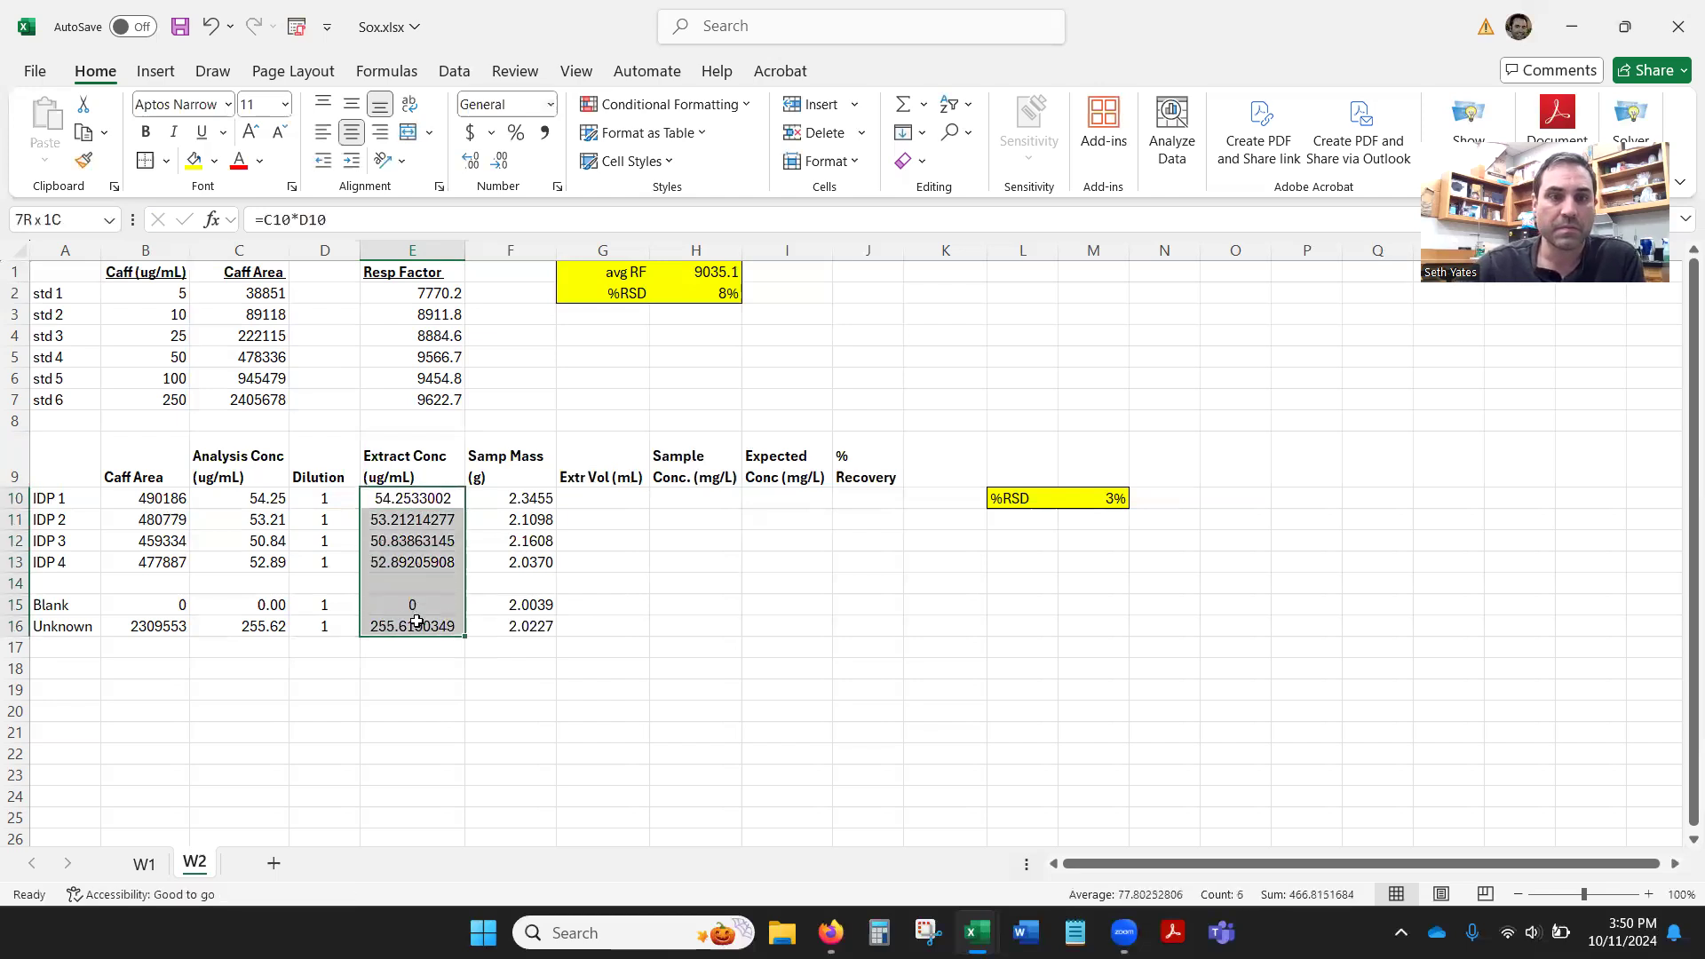
pyautogui.click(498, 167)
pyautogui.click(498, 167)
pyautogui.click(498, 167)
pyautogui.click(498, 167)
pyautogui.click(498, 167)
pyautogui.click(498, 167)
pyautogui.click(471, 161)
pyautogui.click(429, 661)
# Examine the extract concentrations of the IDP samples and the sample masses in F10:F16
pyautogui.moveTo(424, 502); pyautogui.dragTo(428, 566)
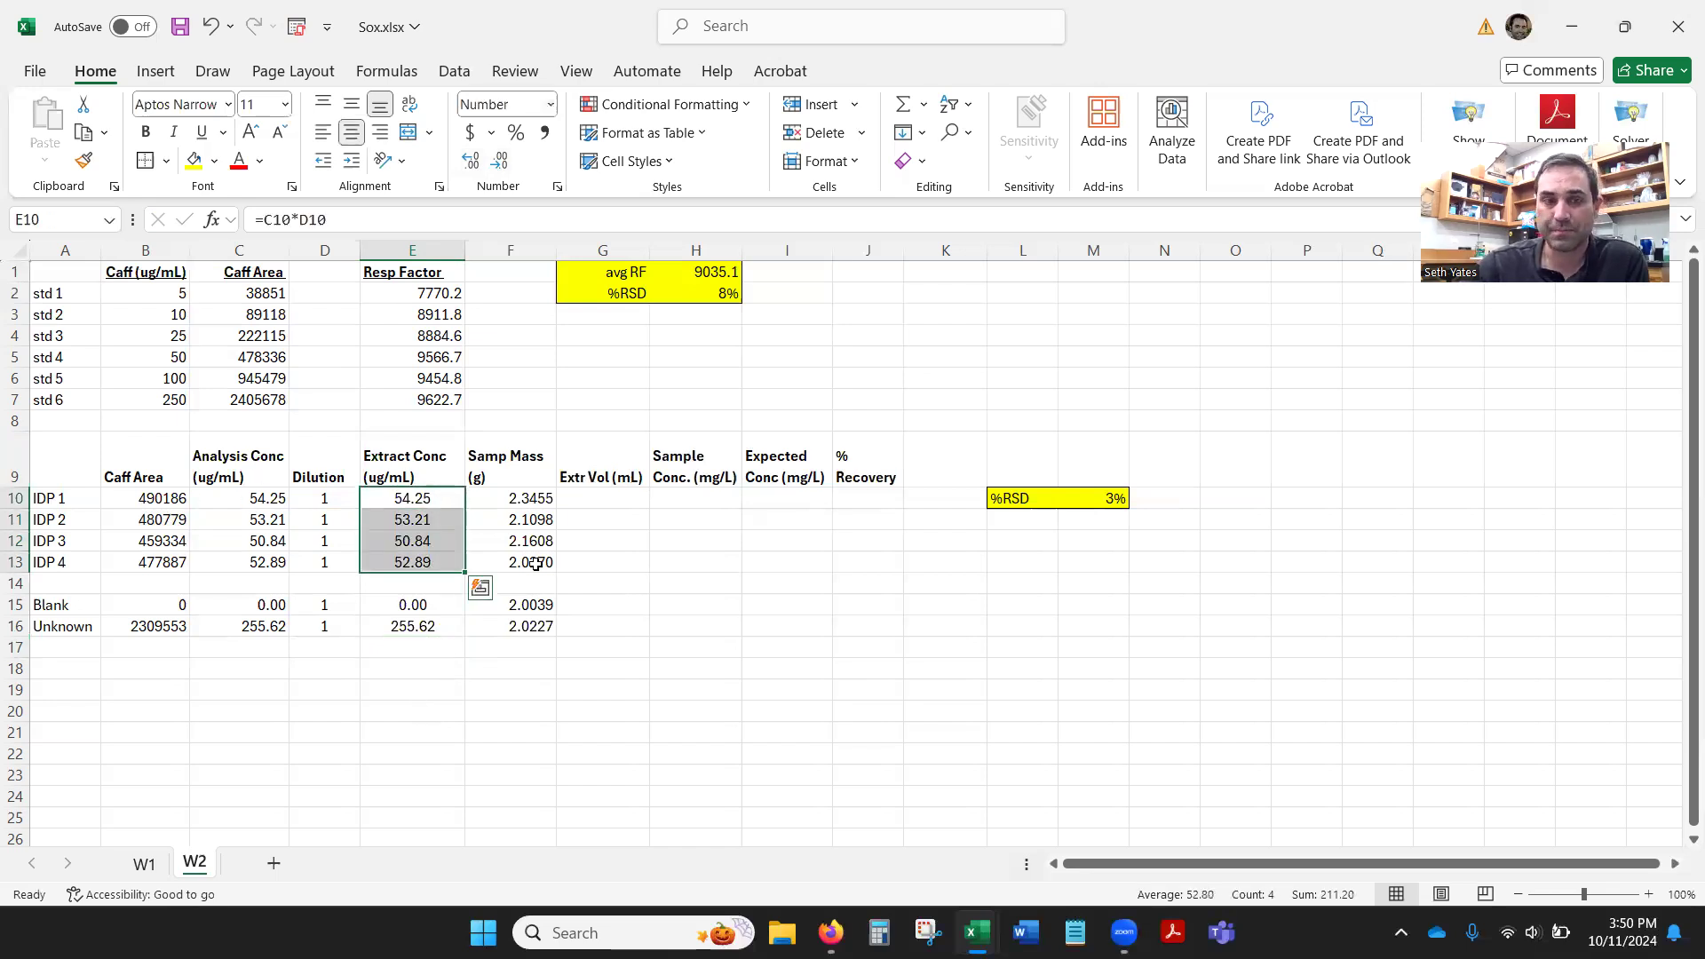
pyautogui.moveTo(524, 500); pyautogui.dragTo(522, 636)
pyautogui.click(521, 710)
pyautogui.click(520, 624)
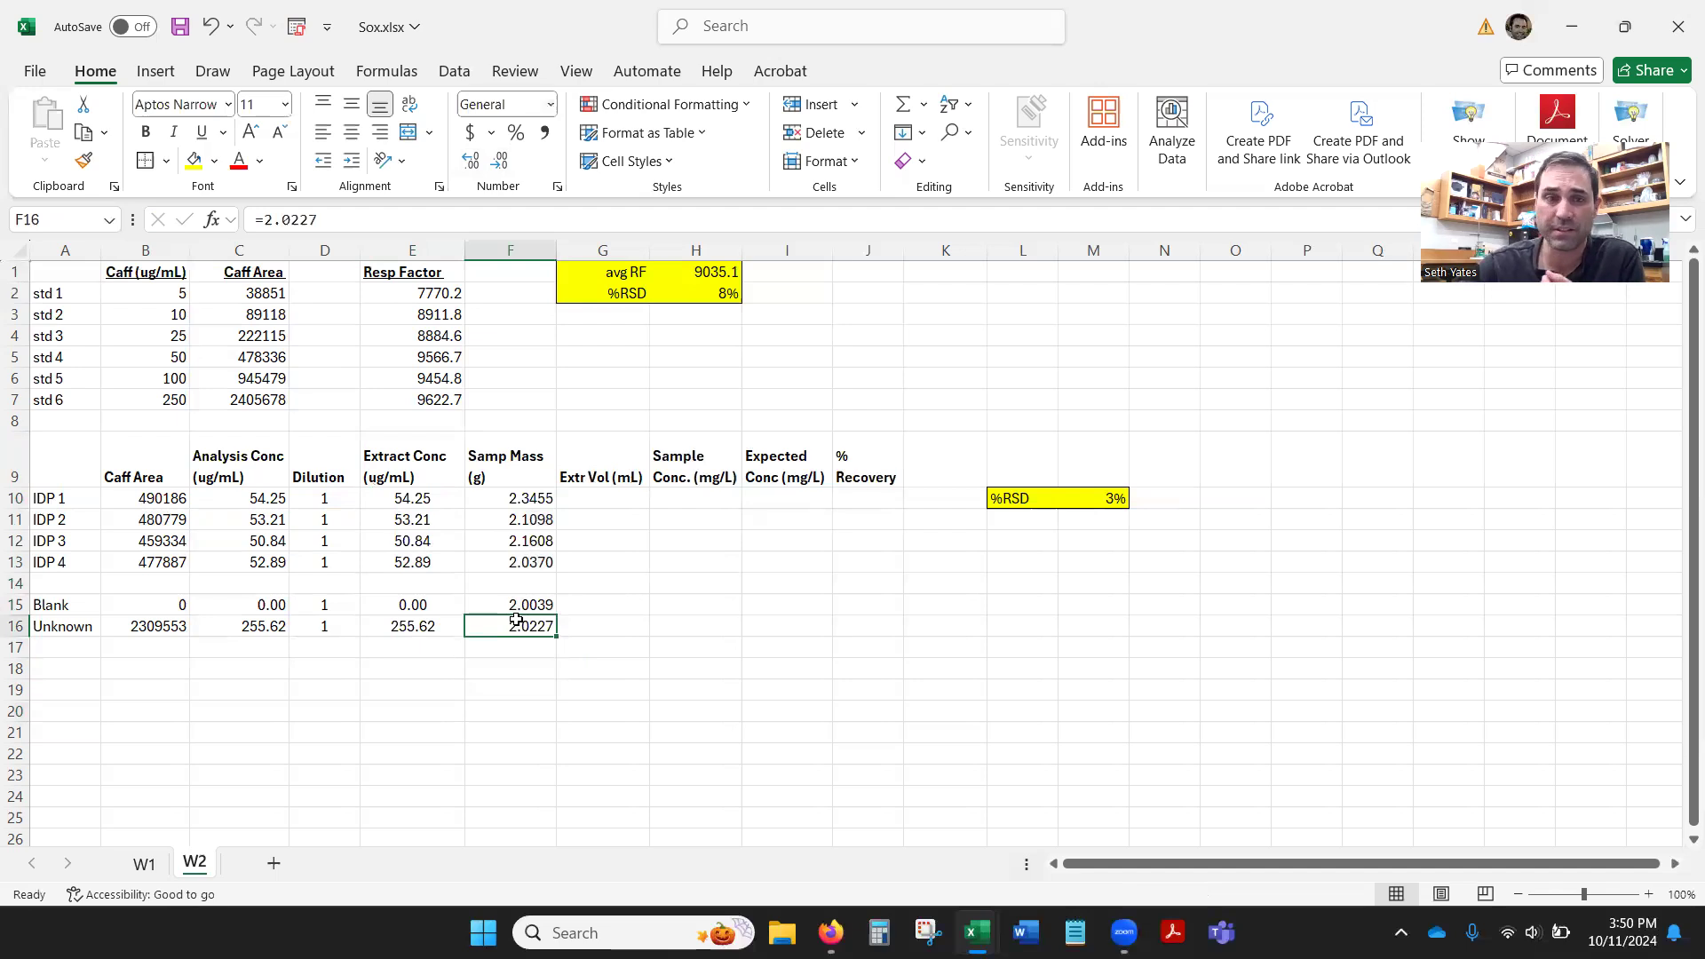
pyautogui.click(519, 608)
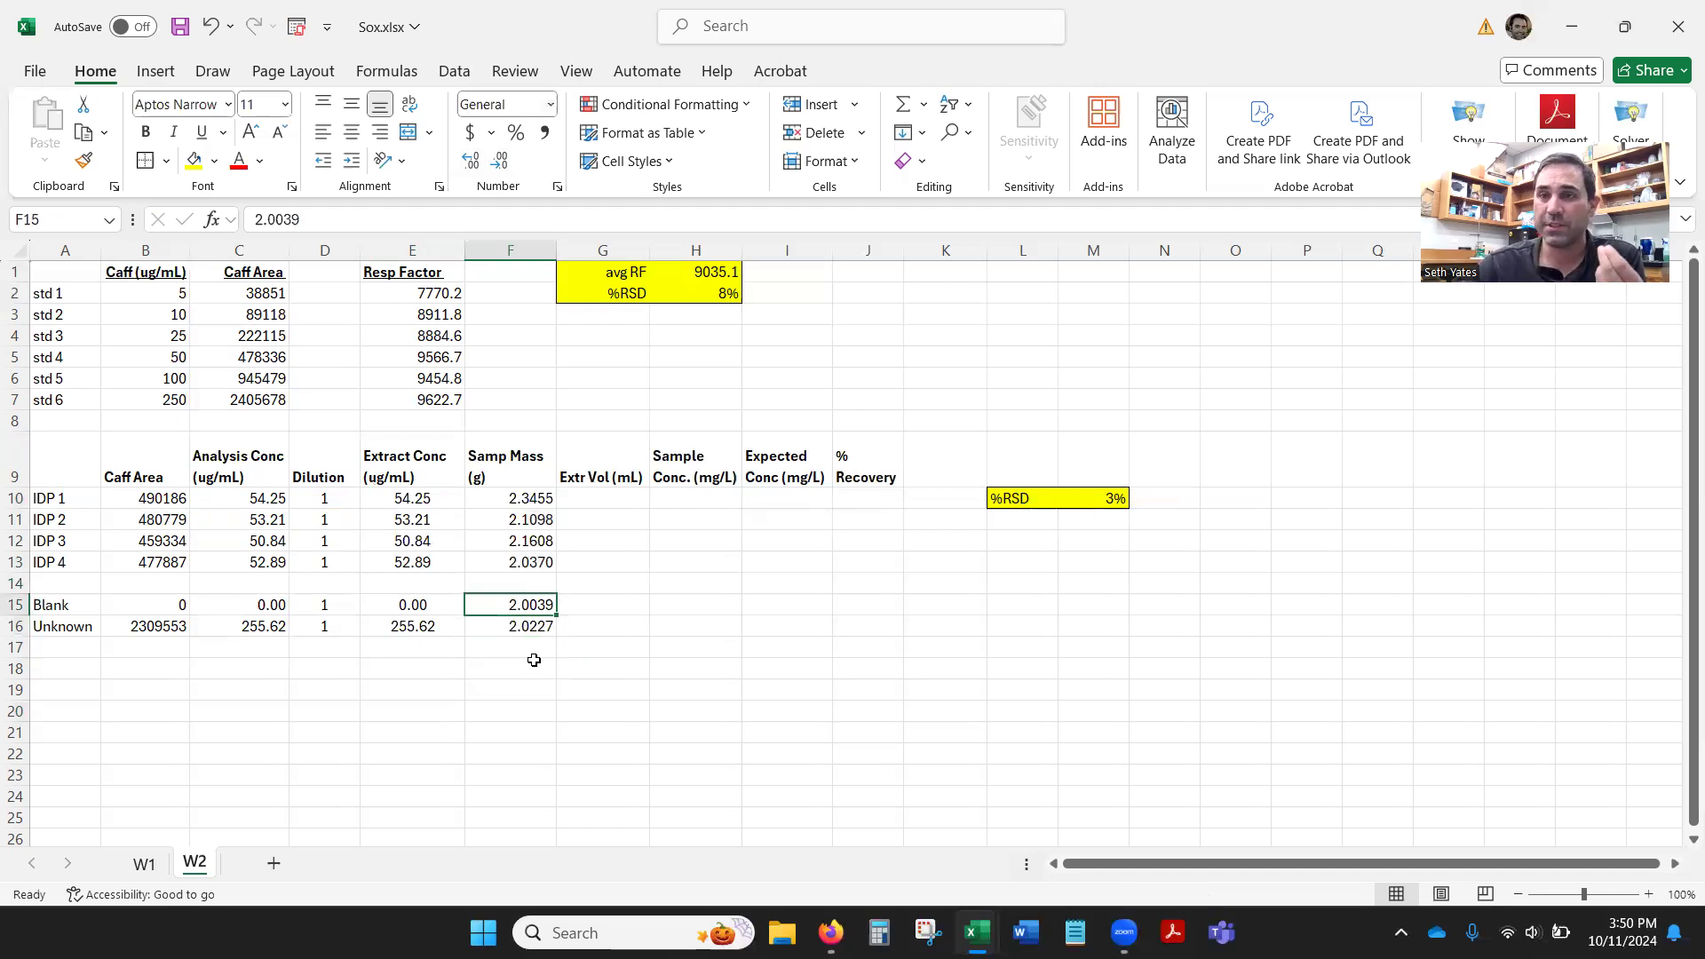
pyautogui.moveTo(532, 497); pyautogui.dragTo(531, 560)
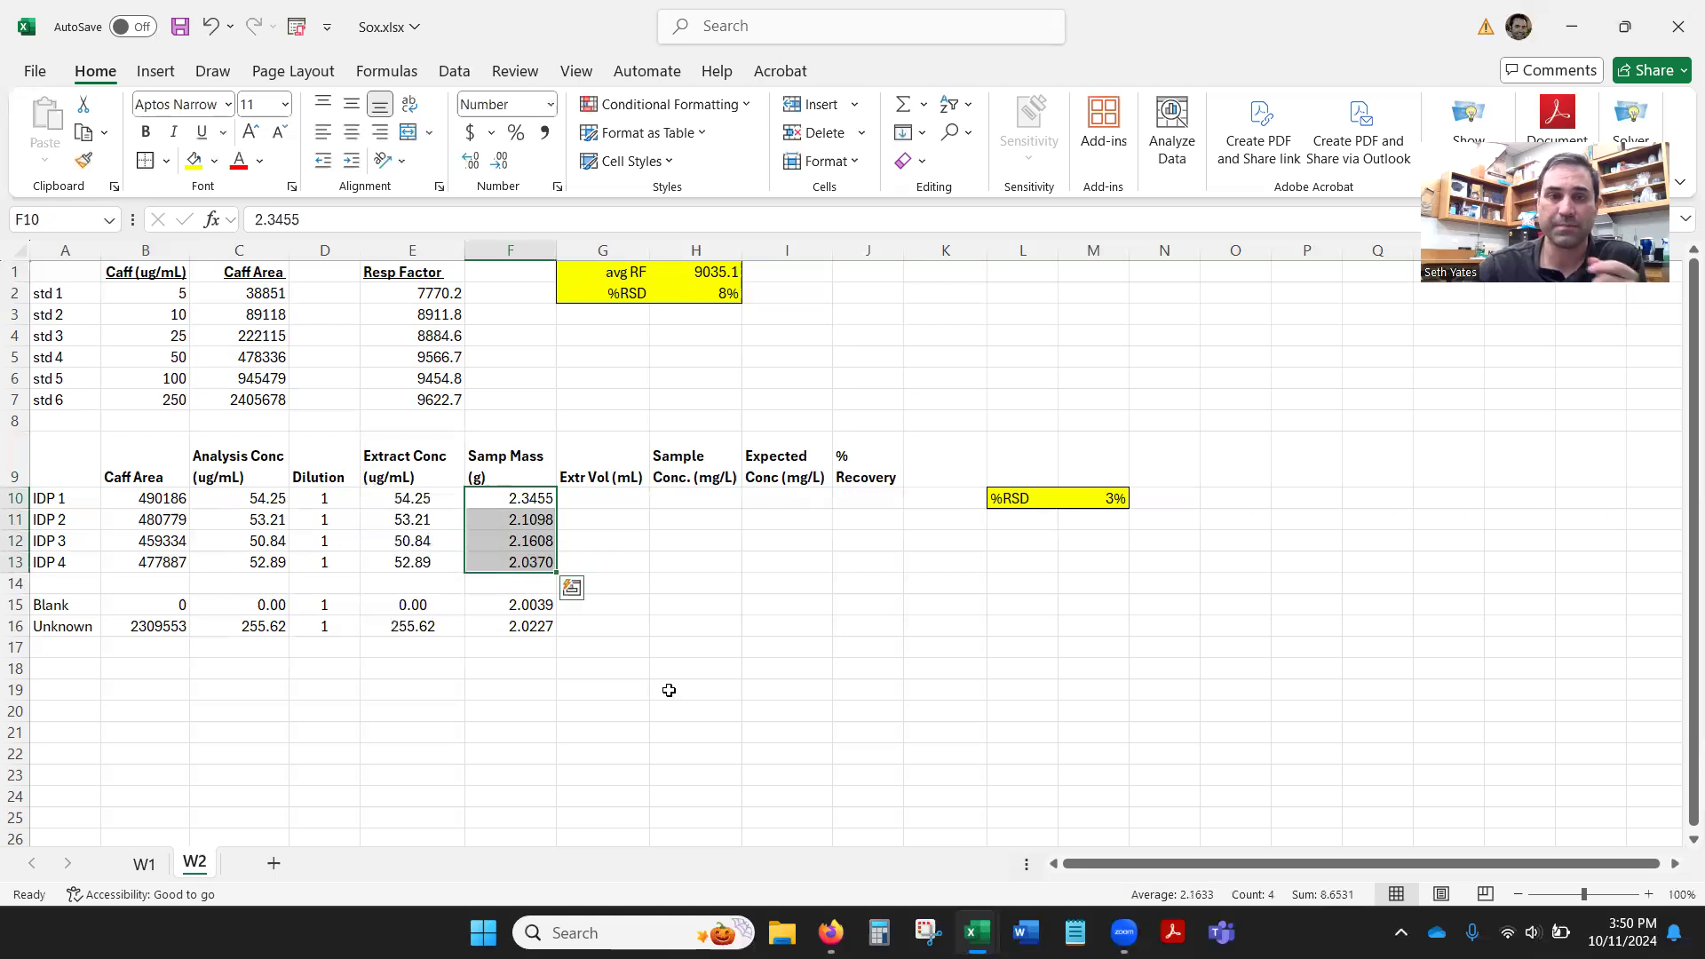
pyautogui.click(632, 578)
pyautogui.click(688, 502)
pyautogui.click(631, 495)
pyautogui.click(532, 500)
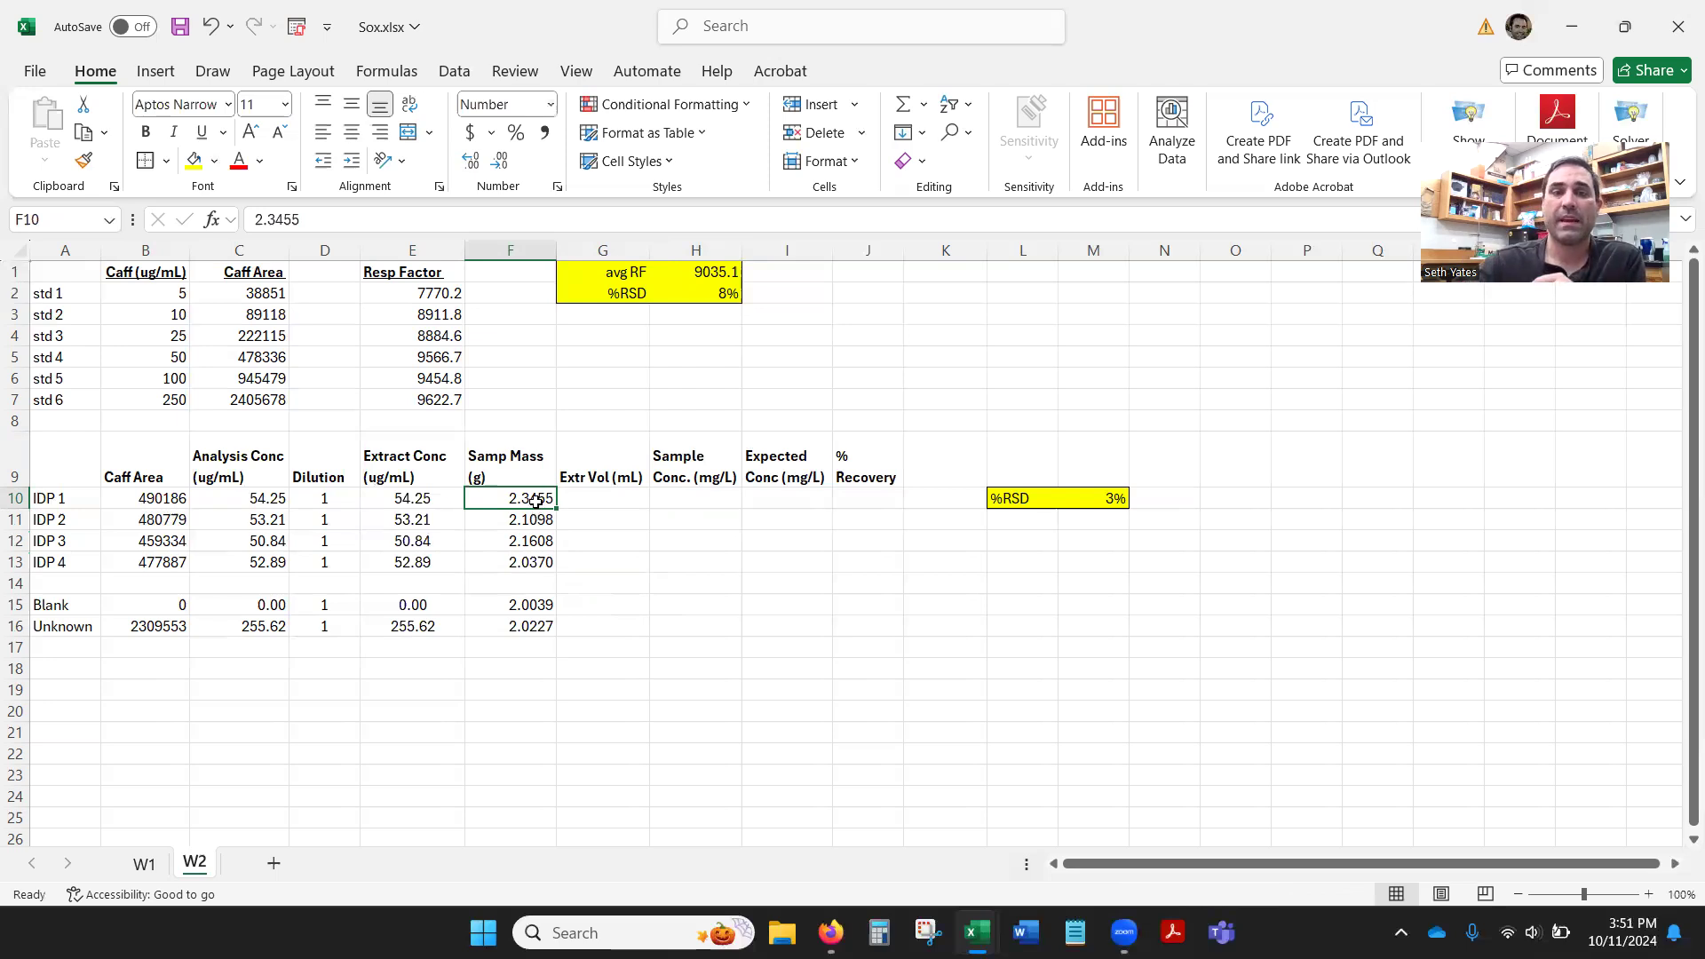
# Enter an extraction volume of 100 in G10, fill it down through G16, and clear the blank row's cell G14
pyautogui.click(596, 494)
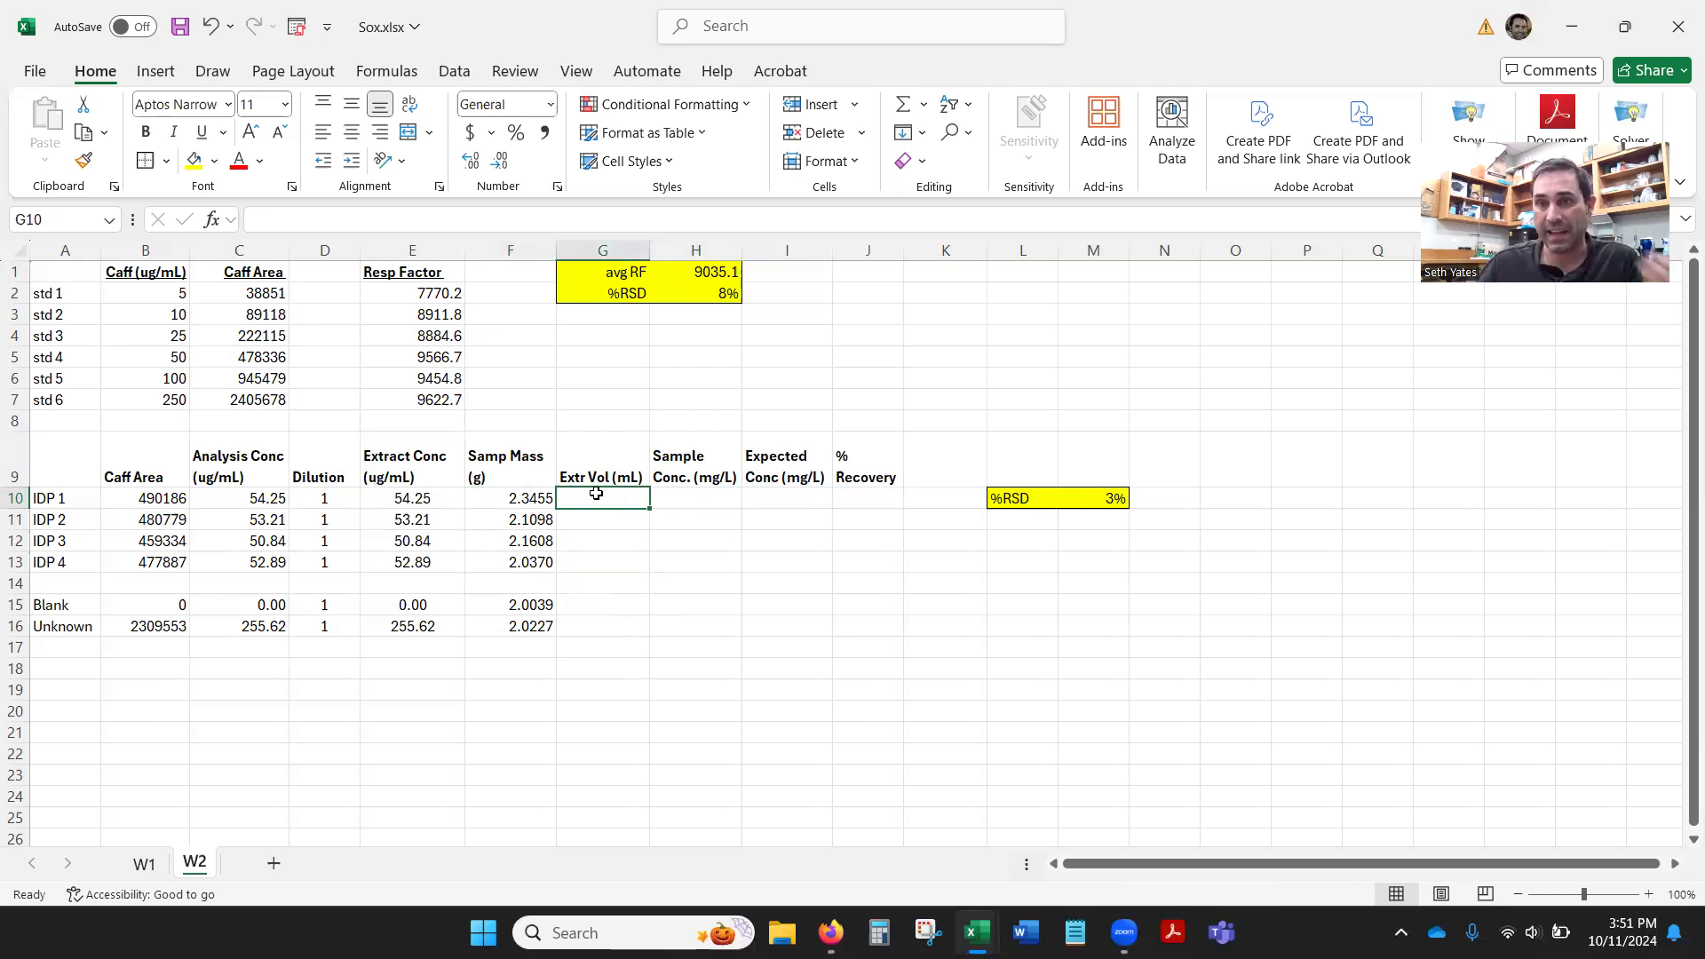
pyautogui.write('100')
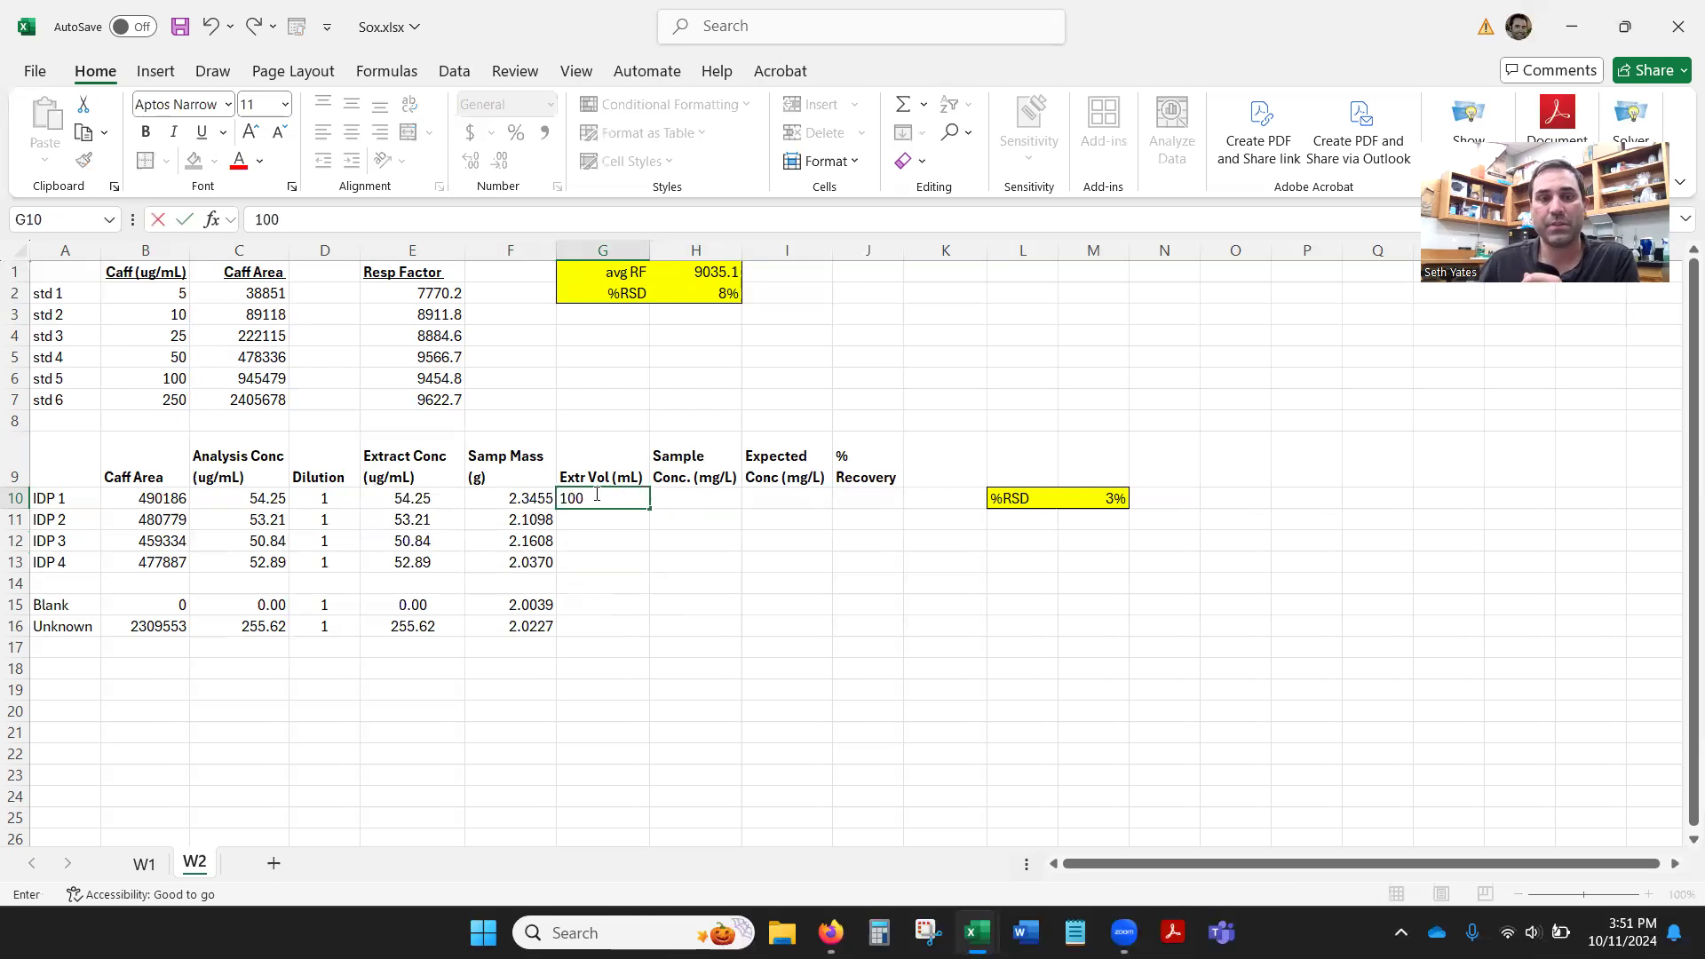
pyautogui.press('Return')
pyautogui.click(629, 497)
pyautogui.moveTo(651, 508); pyautogui.dragTo(650, 632)
pyautogui.click(636, 583)
pyautogui.press('Delete')
# Center the extraction volumes in G10:G16 and the sample masses in F10:F16
pyautogui.moveTo(632, 494); pyautogui.dragTo(631, 626)
pyautogui.click(352, 131)
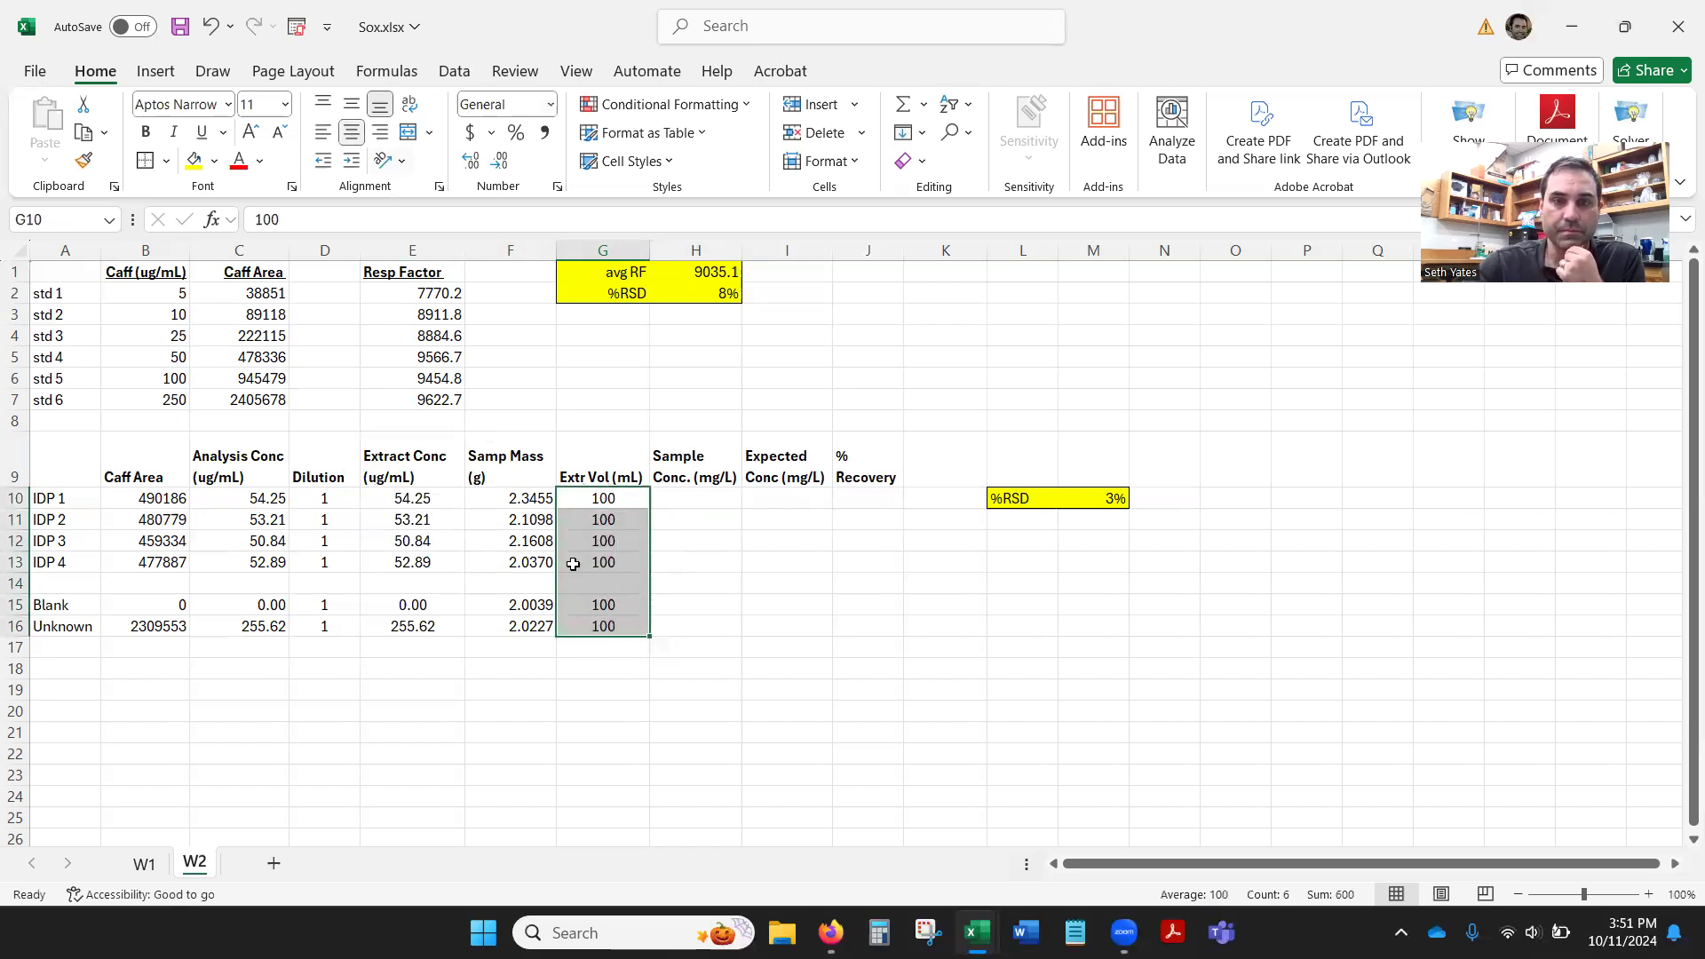
pyautogui.click(720, 551)
pyautogui.moveTo(535, 498); pyautogui.dragTo(542, 625)
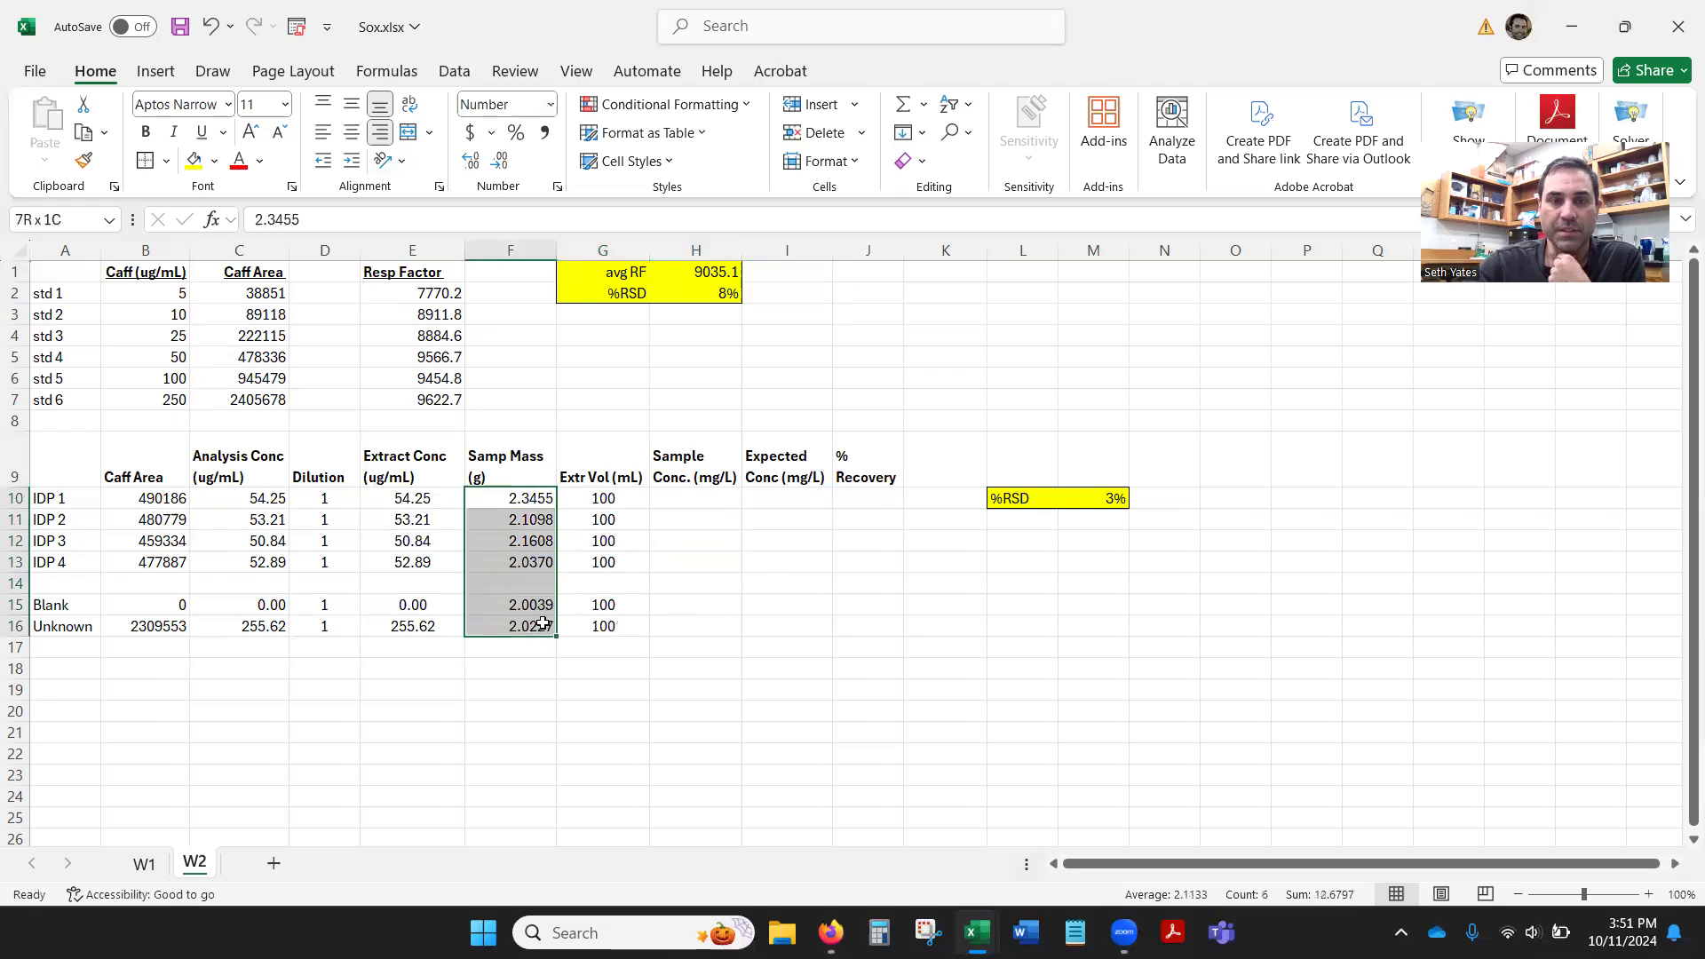
pyautogui.click(352, 131)
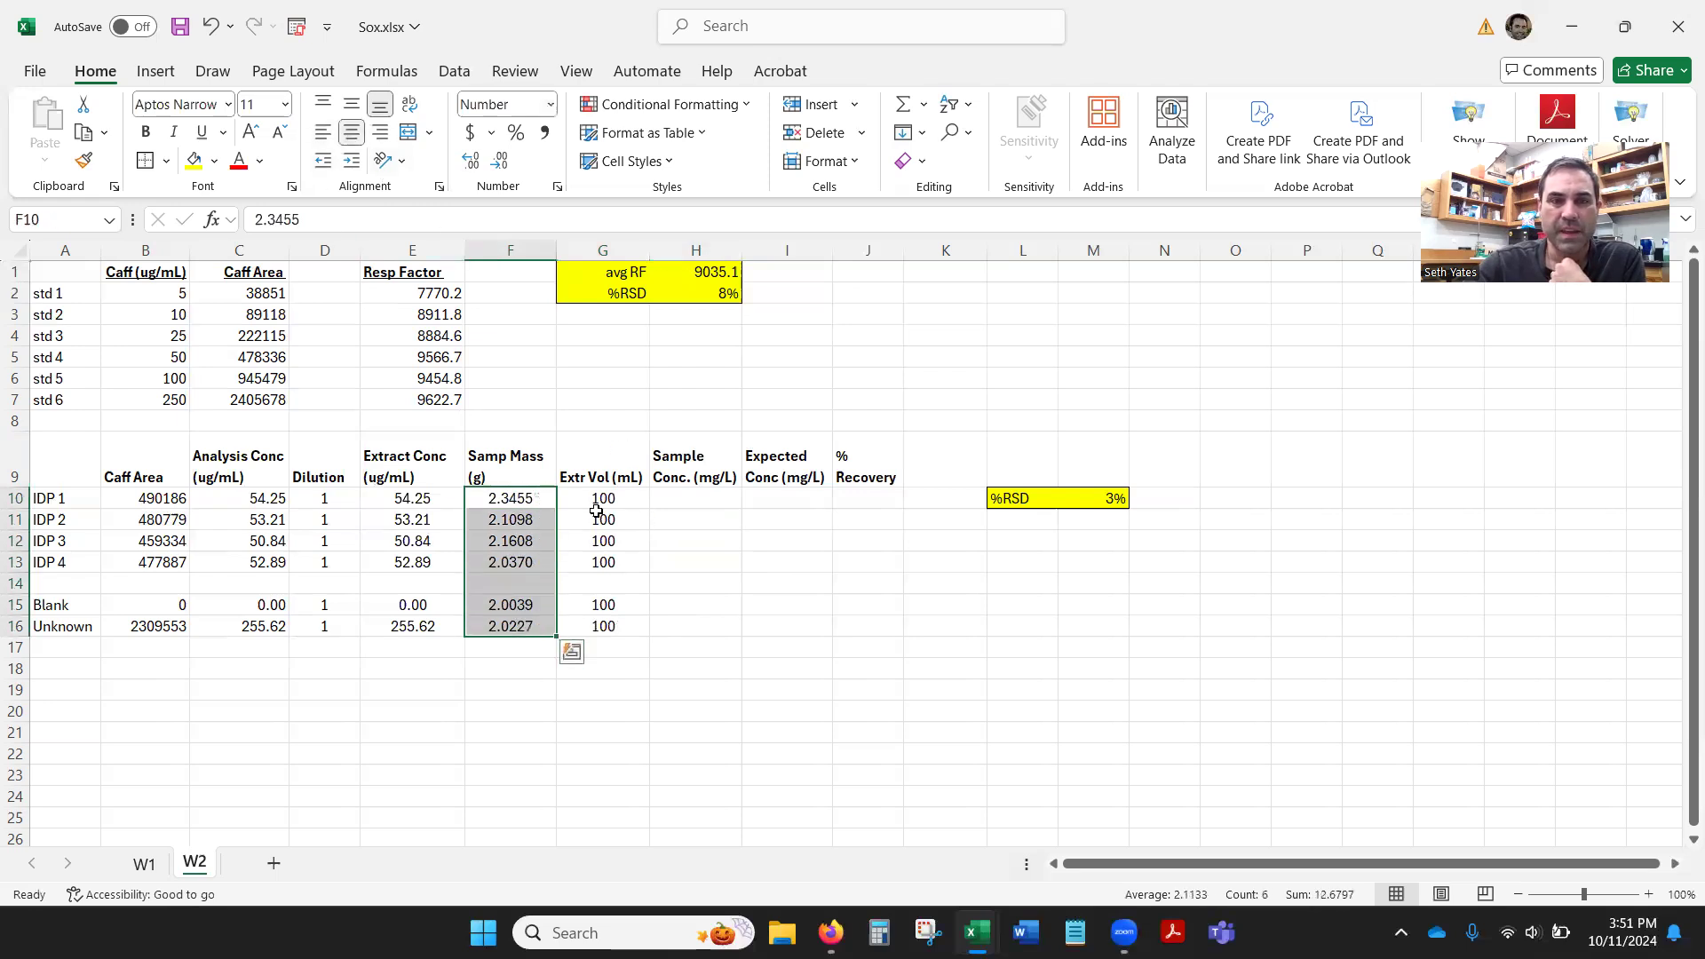
pyautogui.click(597, 508)
# Calculate the IDP 1 sample concentration in H10 with =E10*G10/F10
pyautogui.click(704, 495)
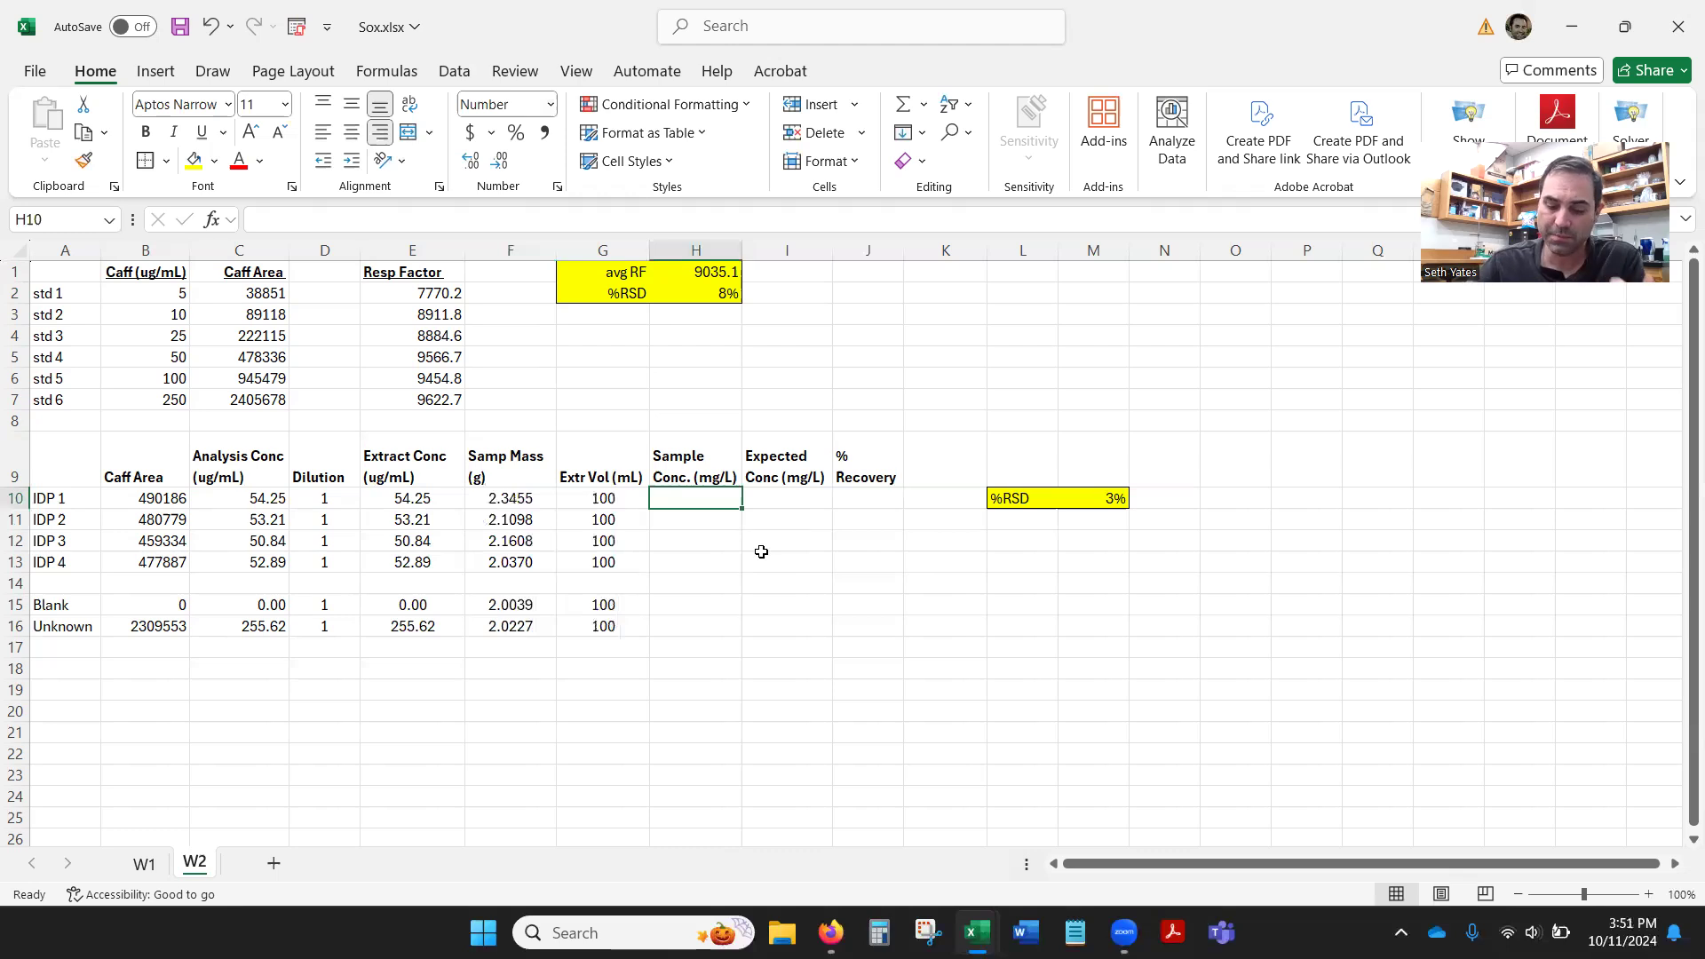
pyautogui.write('=')
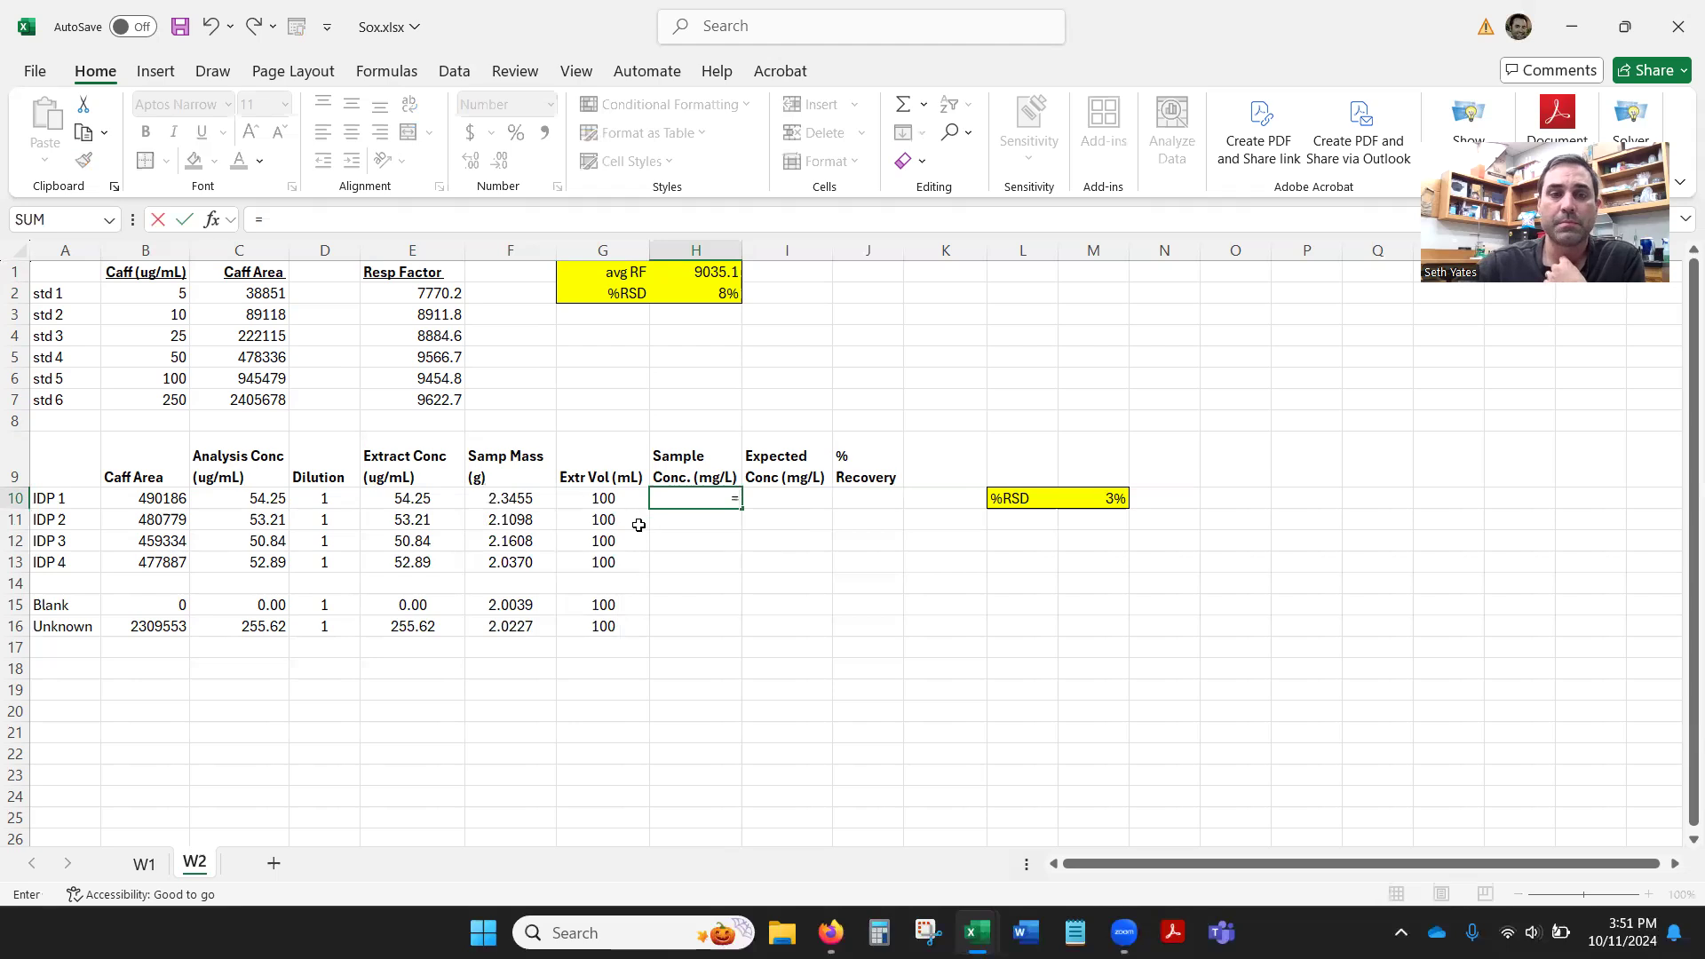
pyautogui.click(395, 497)
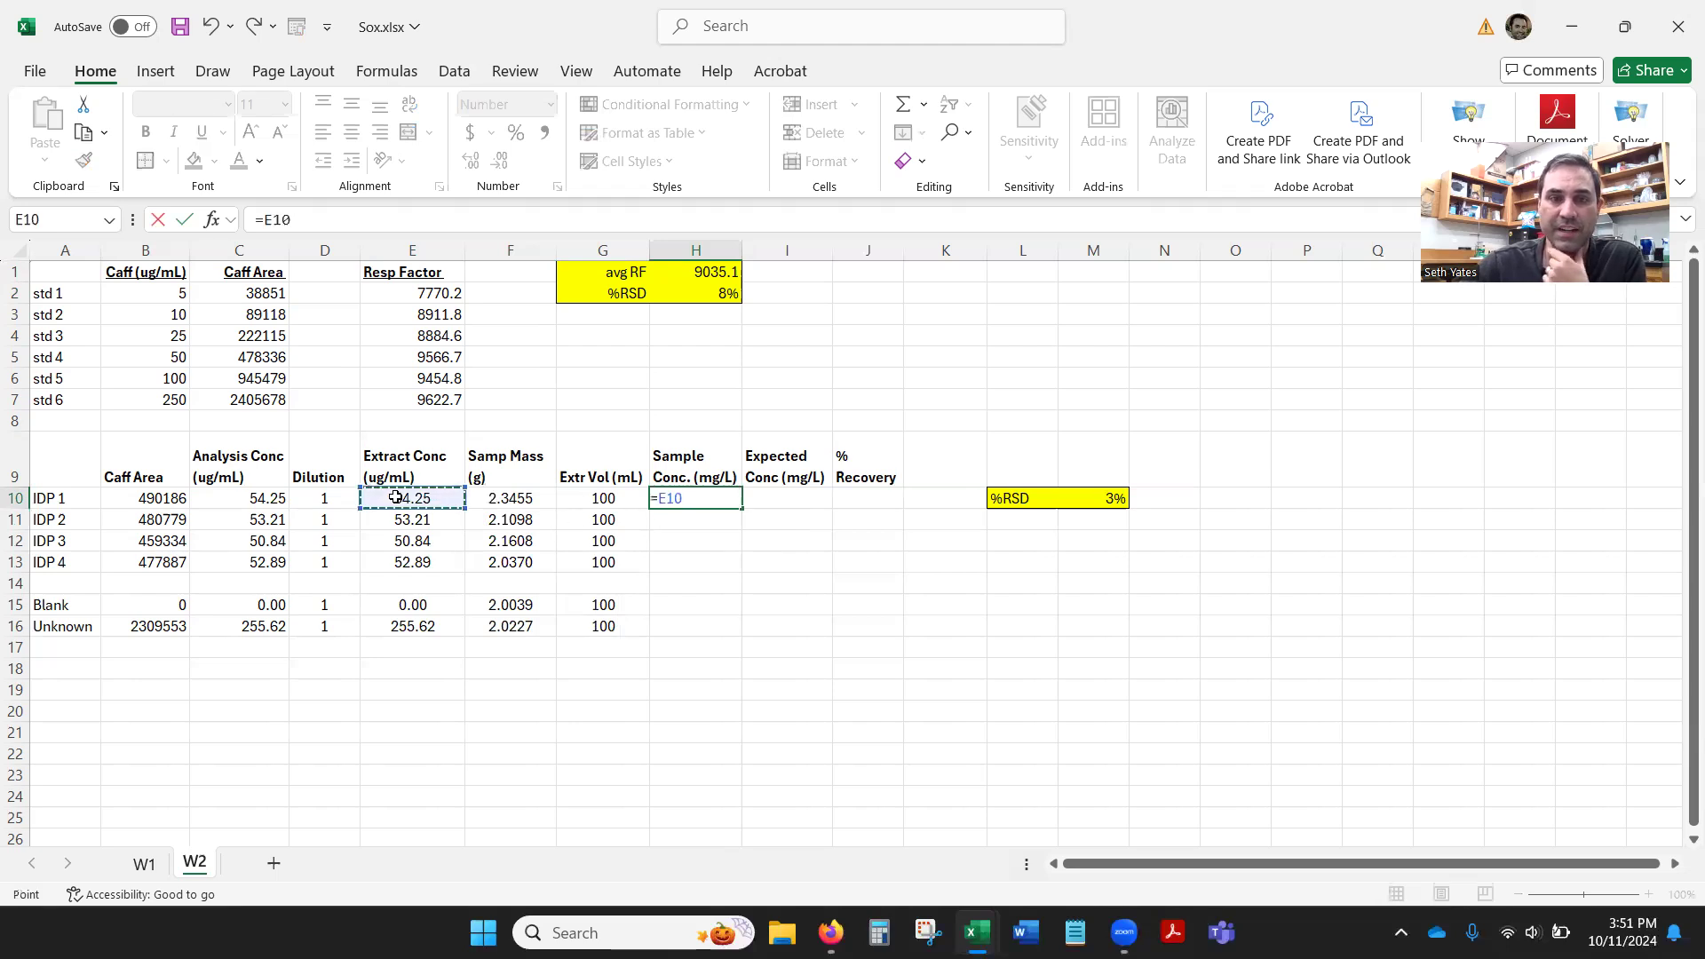
pyautogui.write('*')
pyautogui.click(608, 498)
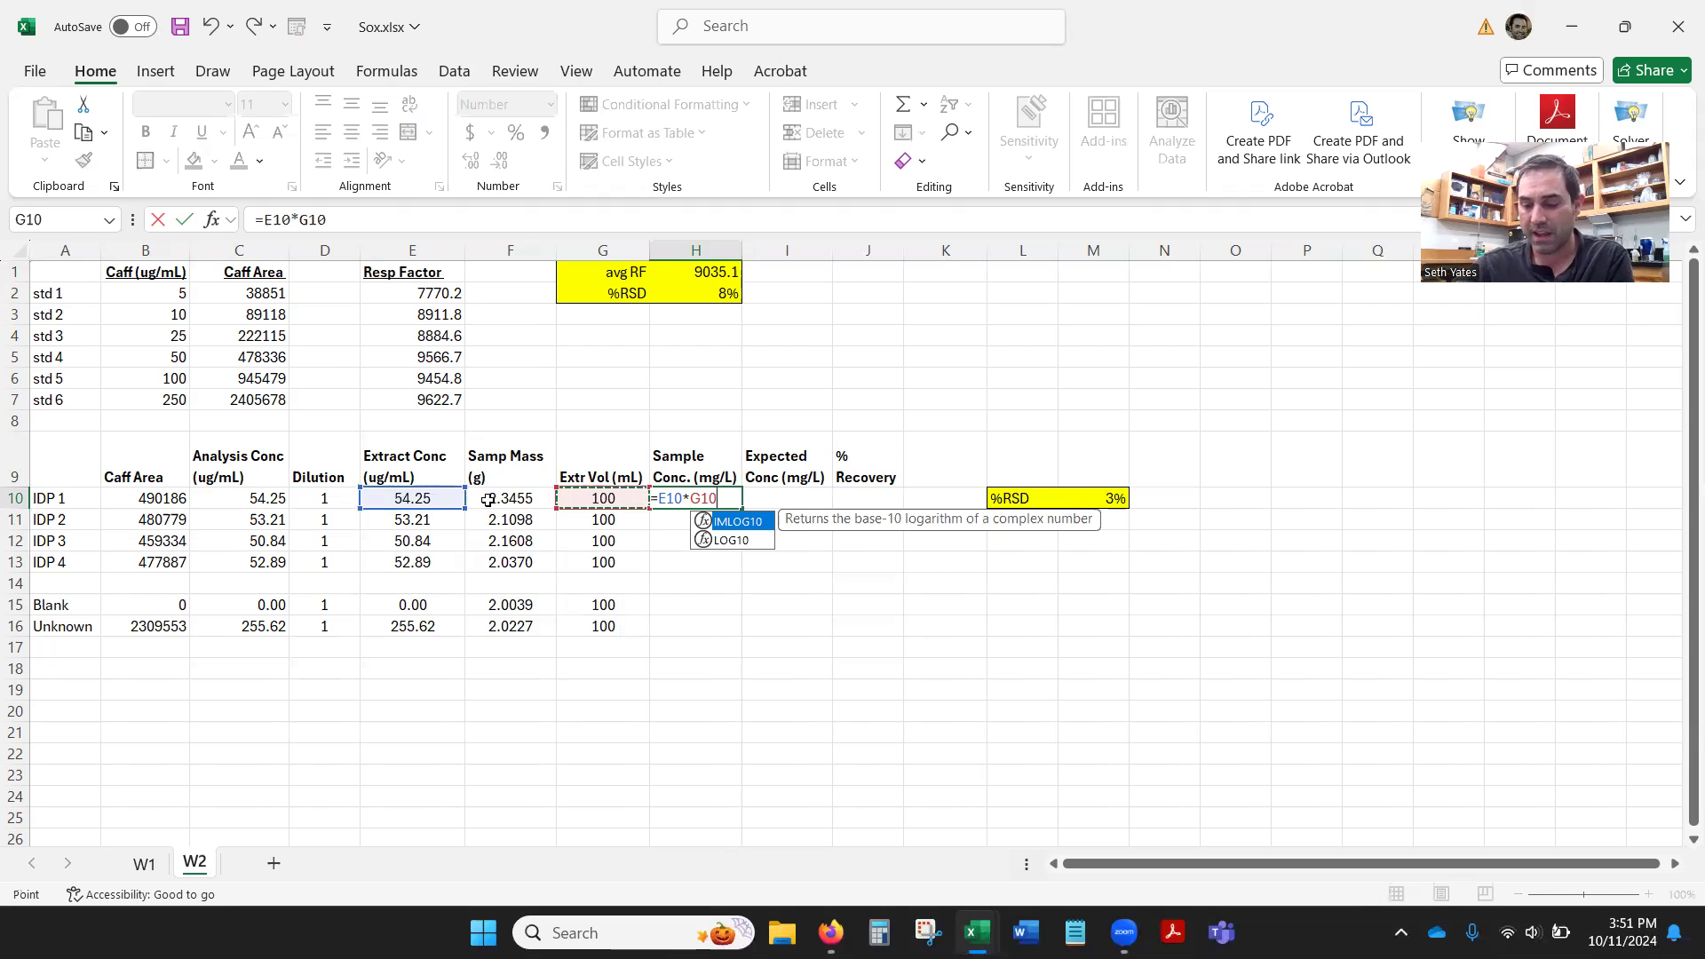
pyautogui.write('/')
pyautogui.click(532, 499)
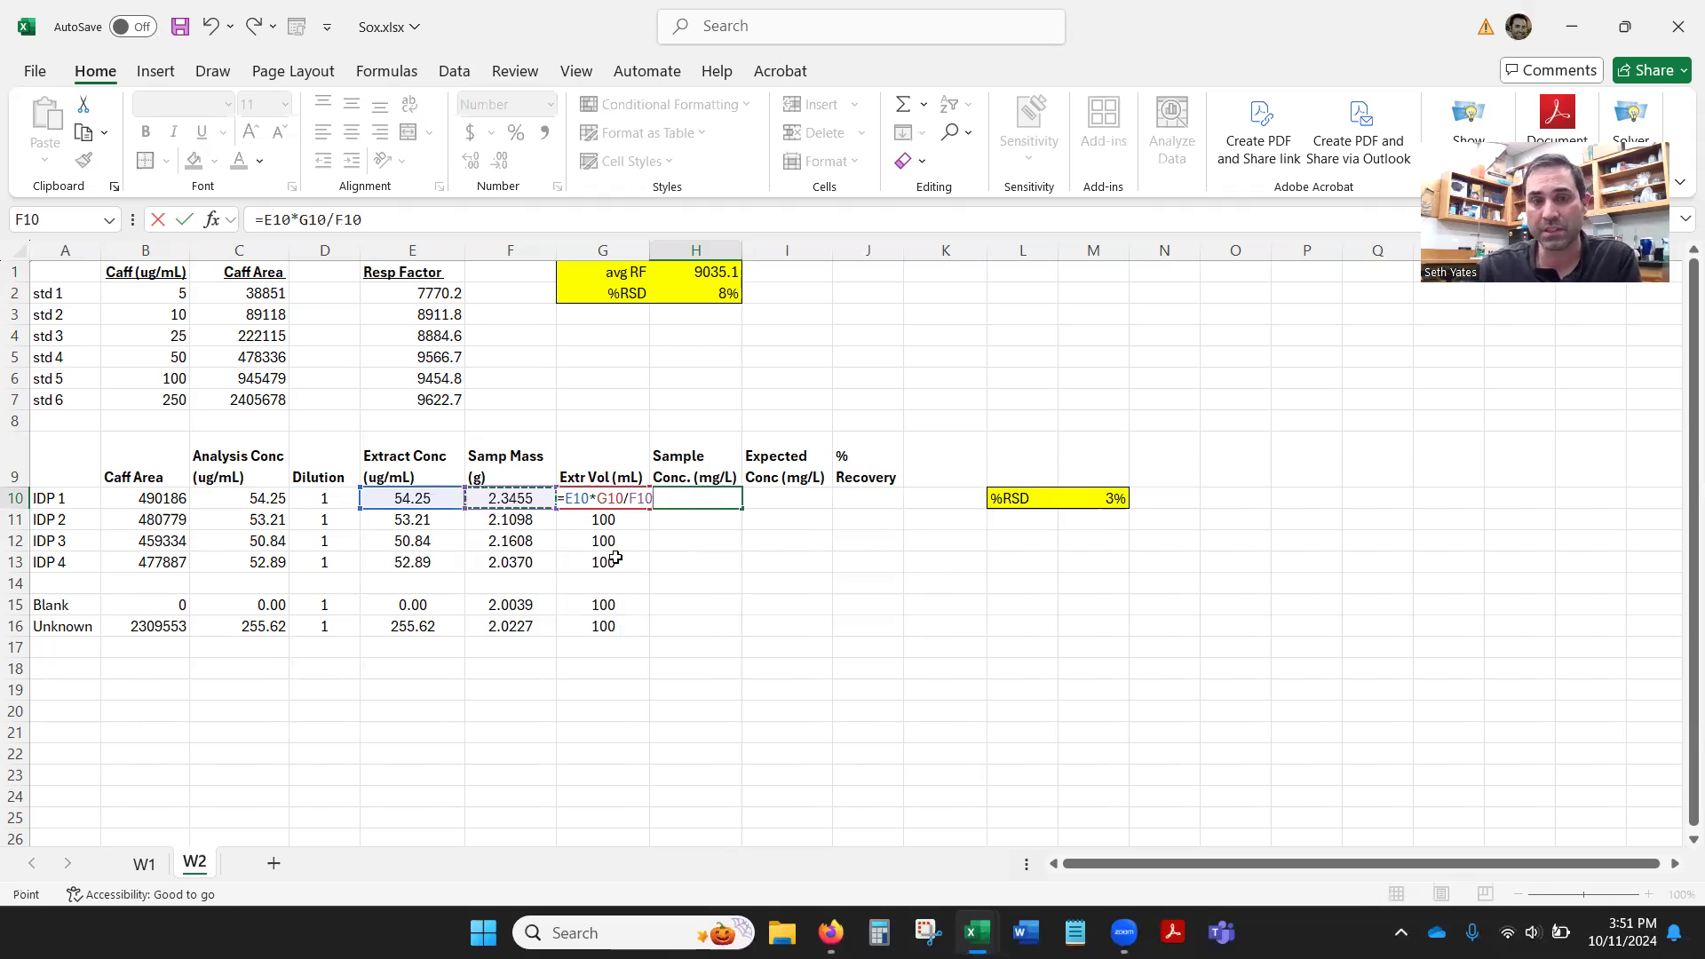
pyautogui.press('Return')
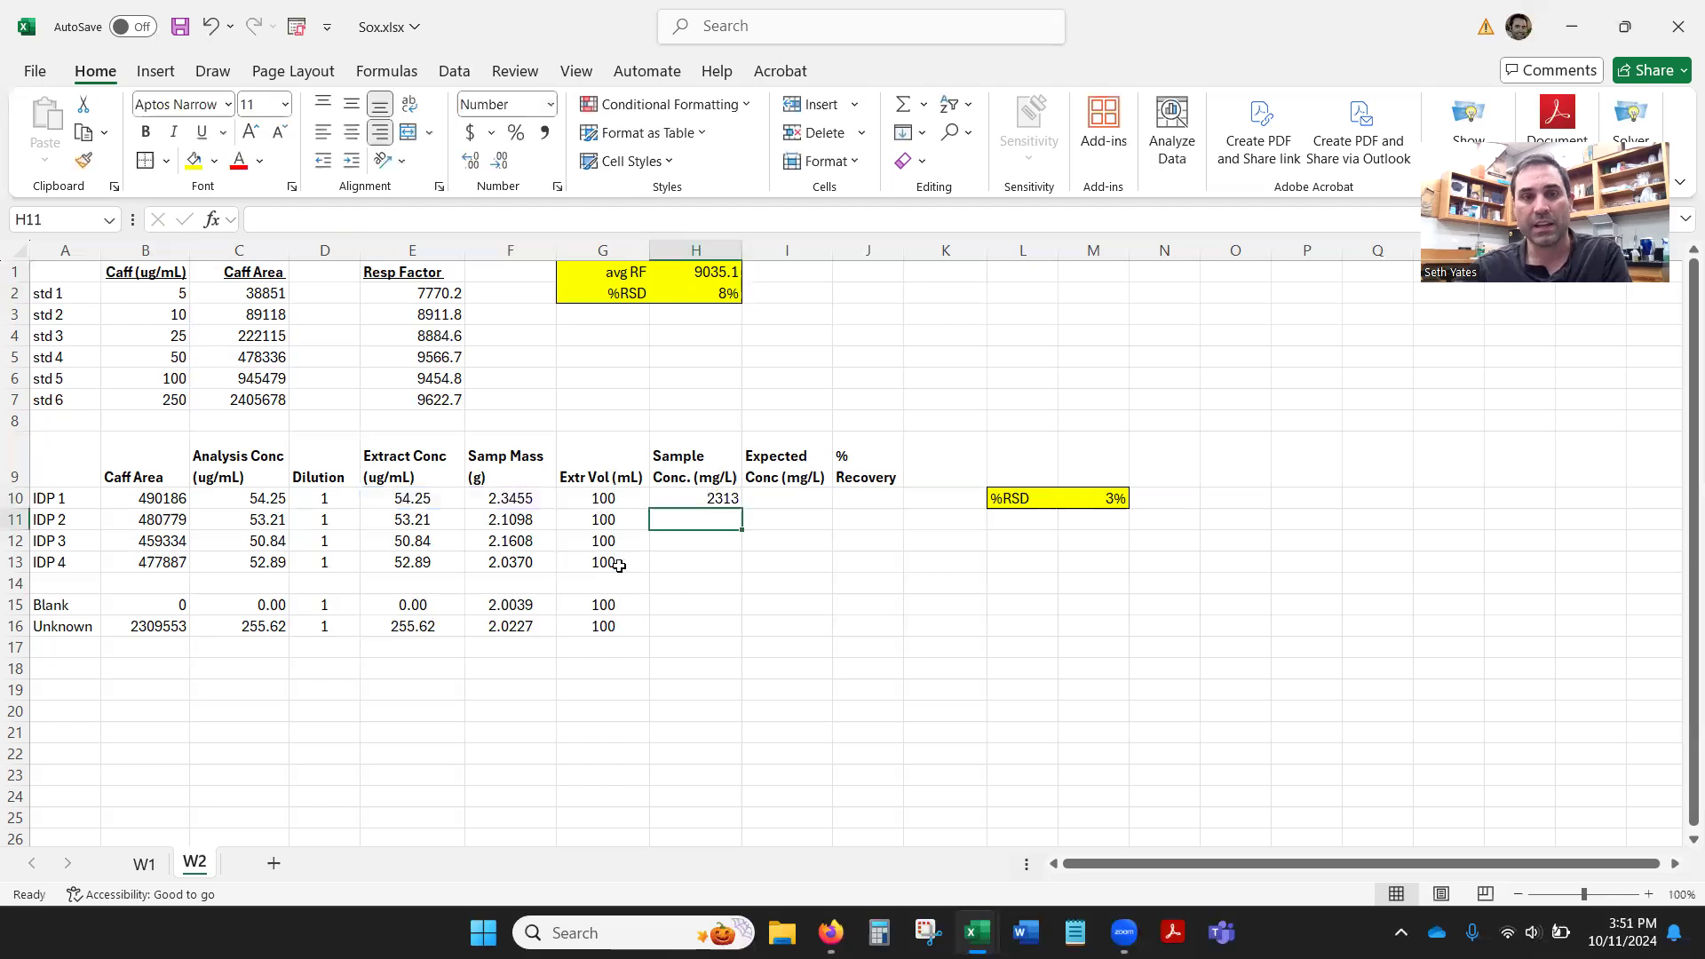
# Center H10, fill its formula down through H16, and clear the blank row's cell H14
pyautogui.click(702, 500)
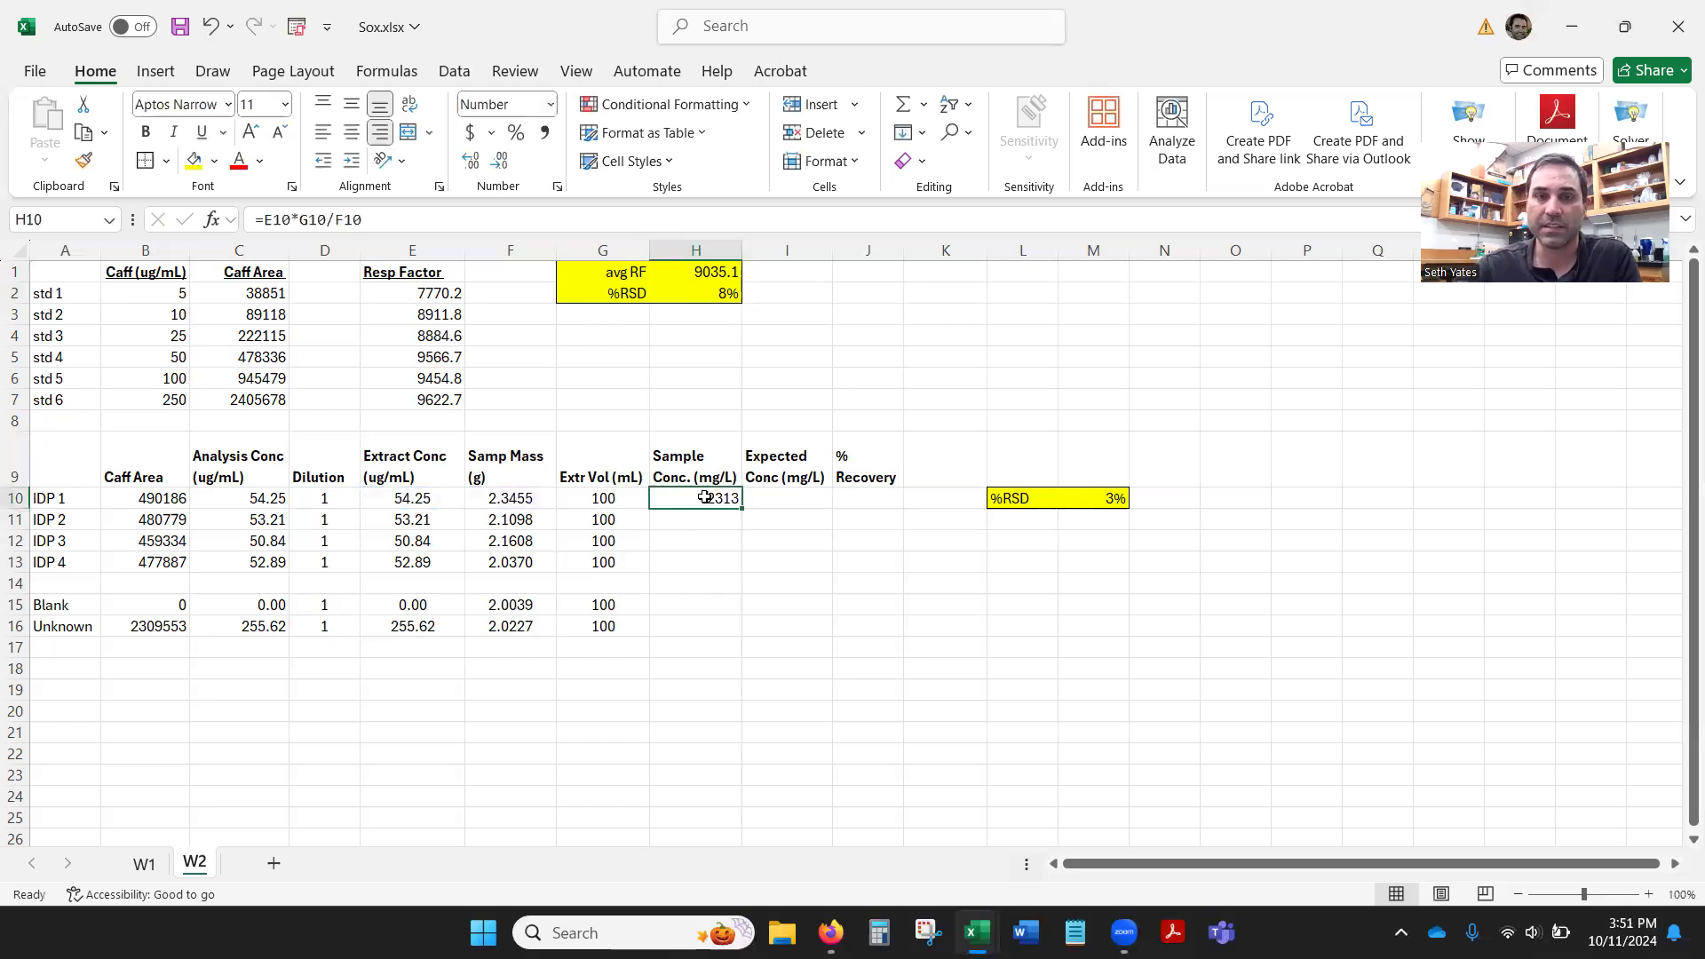
pyautogui.click(352, 131)
pyautogui.moveTo(742, 510); pyautogui.dragTo(738, 635)
pyautogui.click(720, 582)
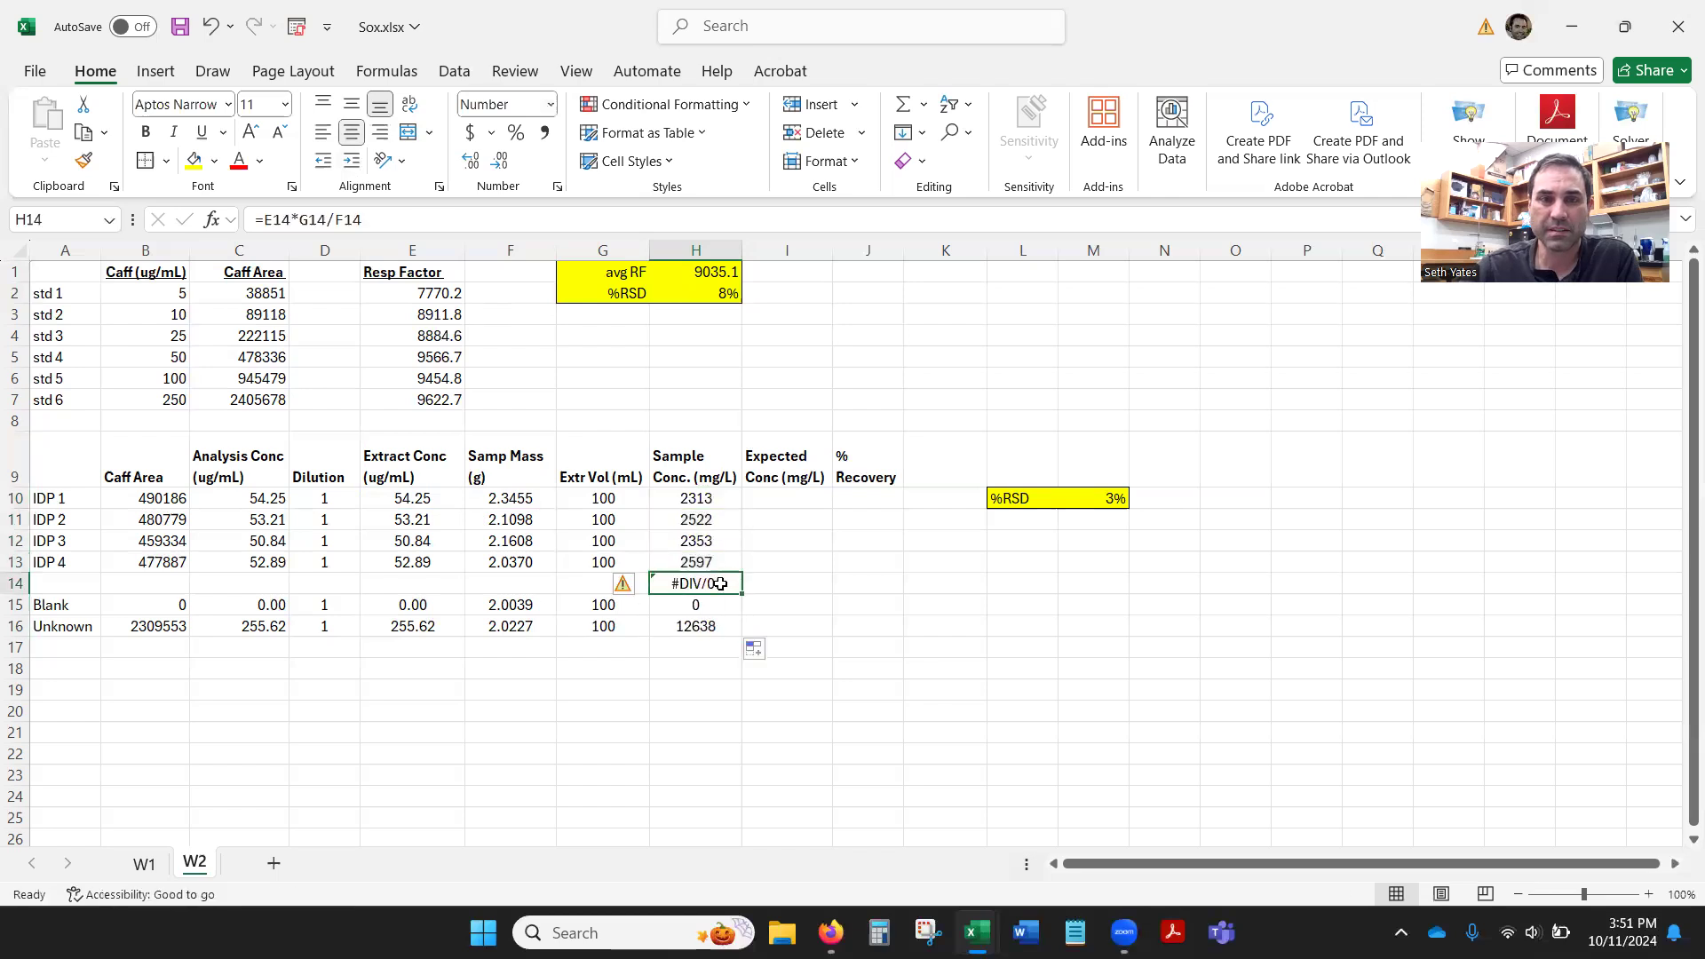
pyautogui.press('Delete')
# Change the unit in the H9 header so it reads "Sample Conc. (ug/g)"
pyautogui.click(728, 478)
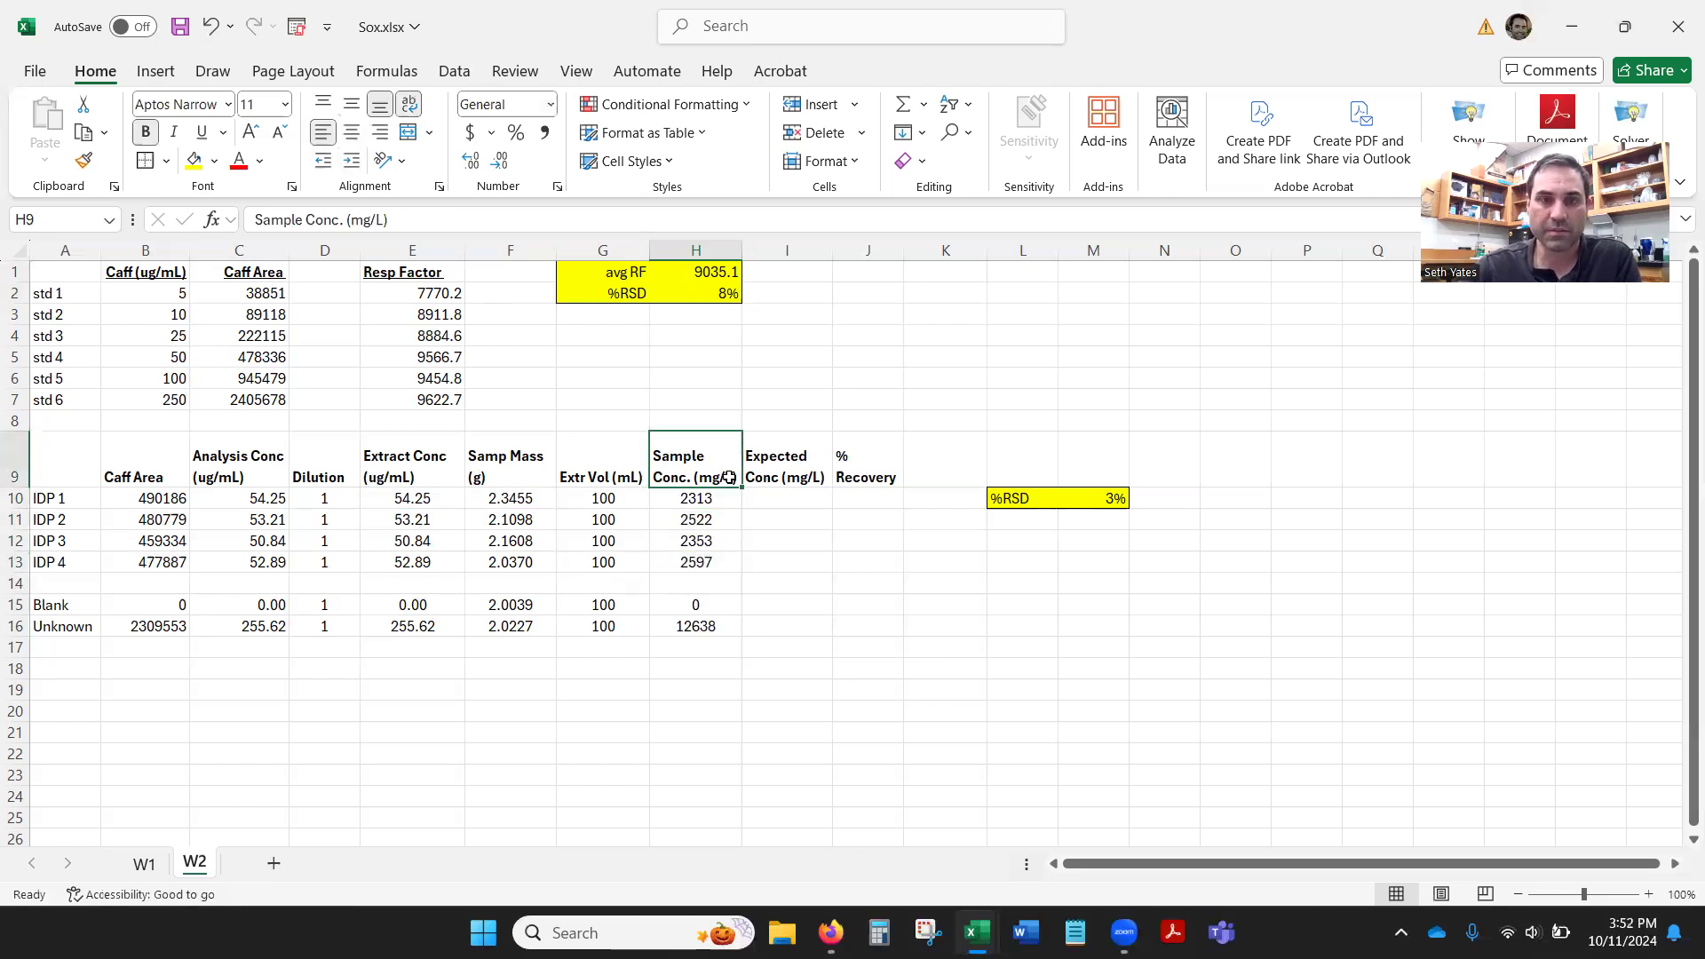
pyautogui.doubleClick(727, 478)
pyautogui.moveTo(692, 477); pyautogui.dragTo(656, 478)
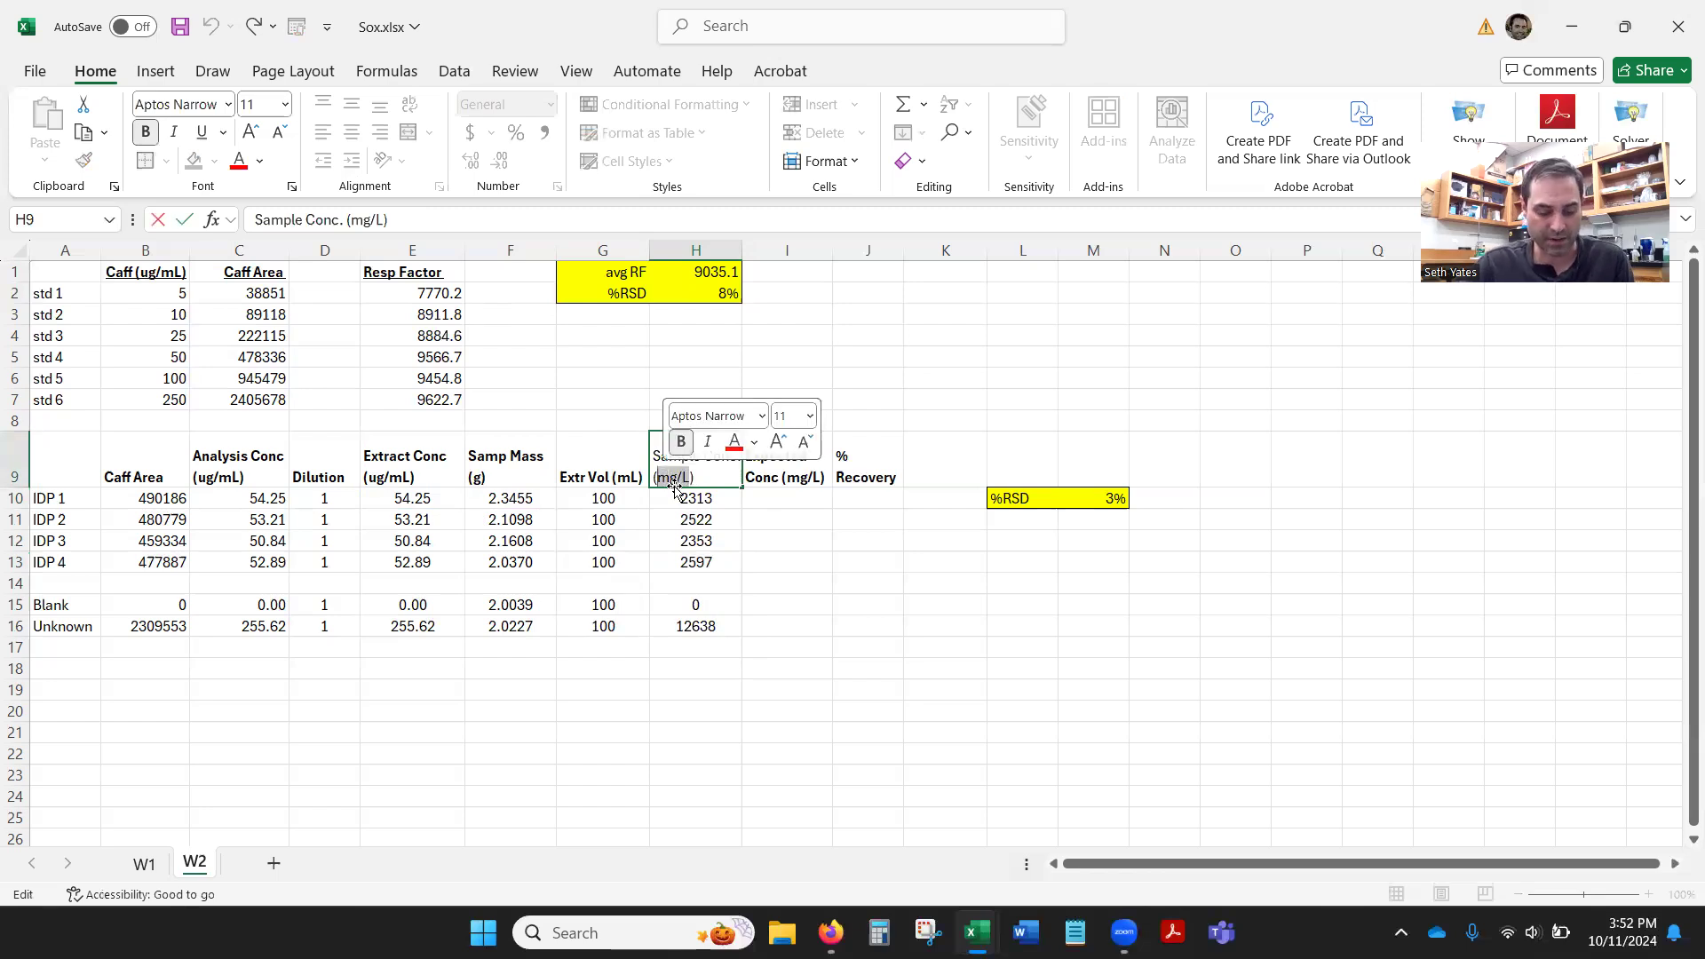
pyautogui.write('(ug/g)')
pyautogui.press('Return')
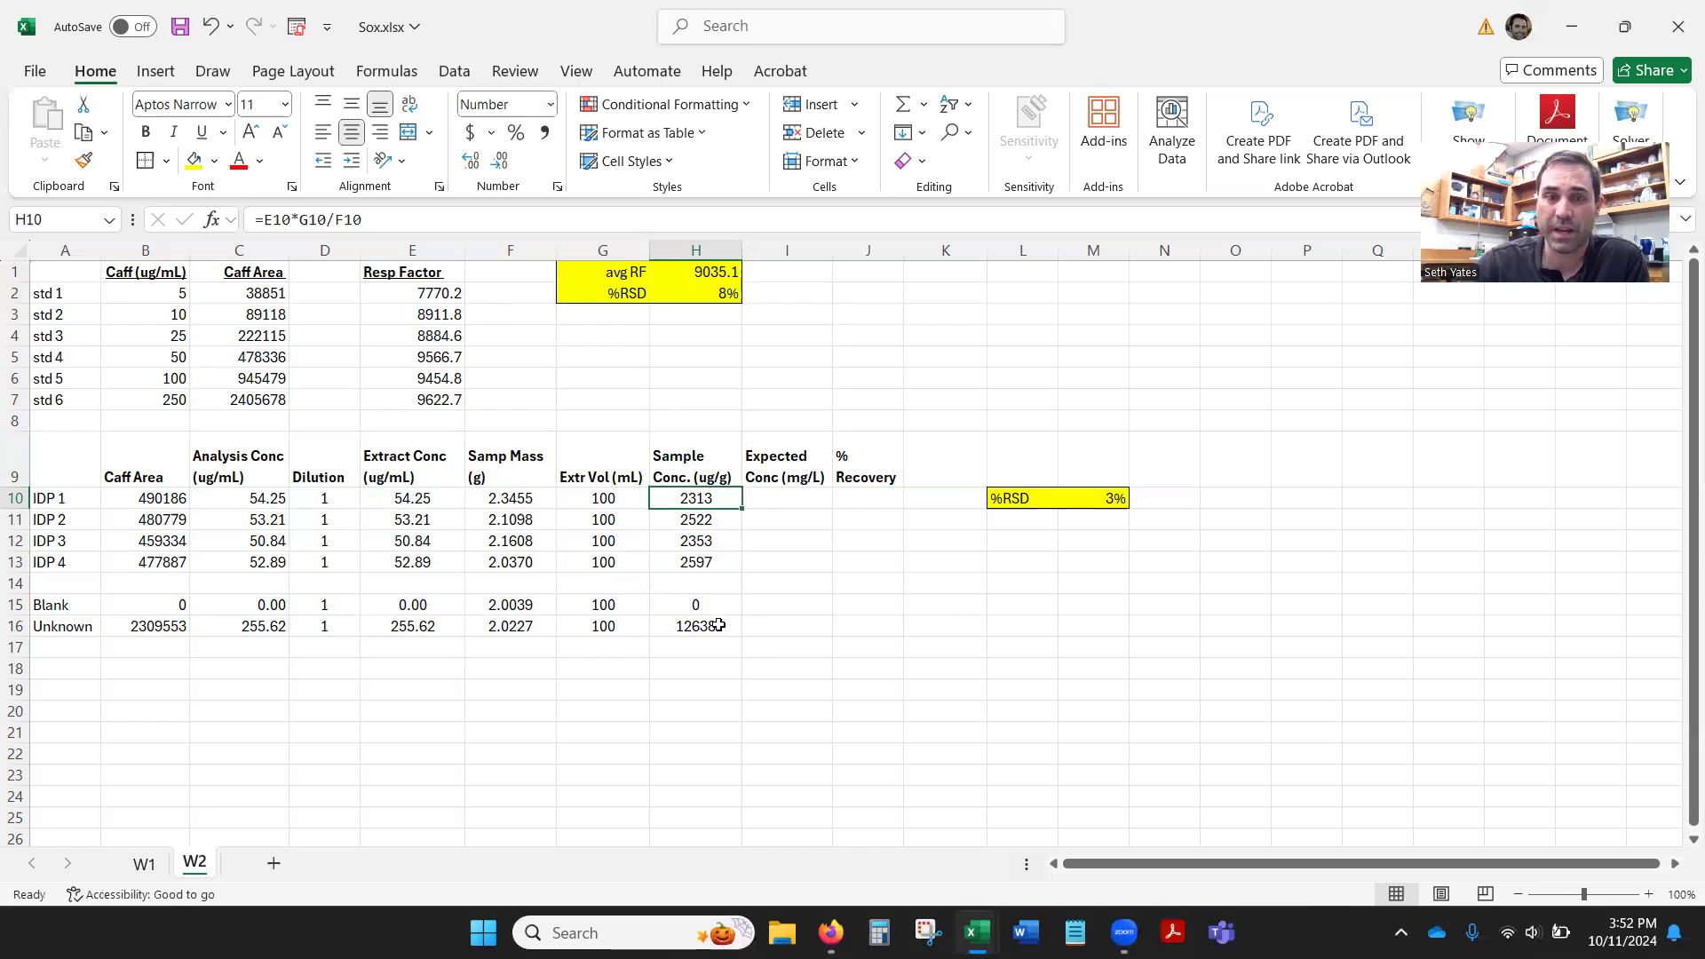
# Review the sample concentrations in H10:H16 against the analysis concentrations of the IDP samples in C10:C13
pyautogui.moveTo(706, 508); pyautogui.dragTo(701, 628)
pyautogui.click(898, 526)
pyautogui.click(816, 587)
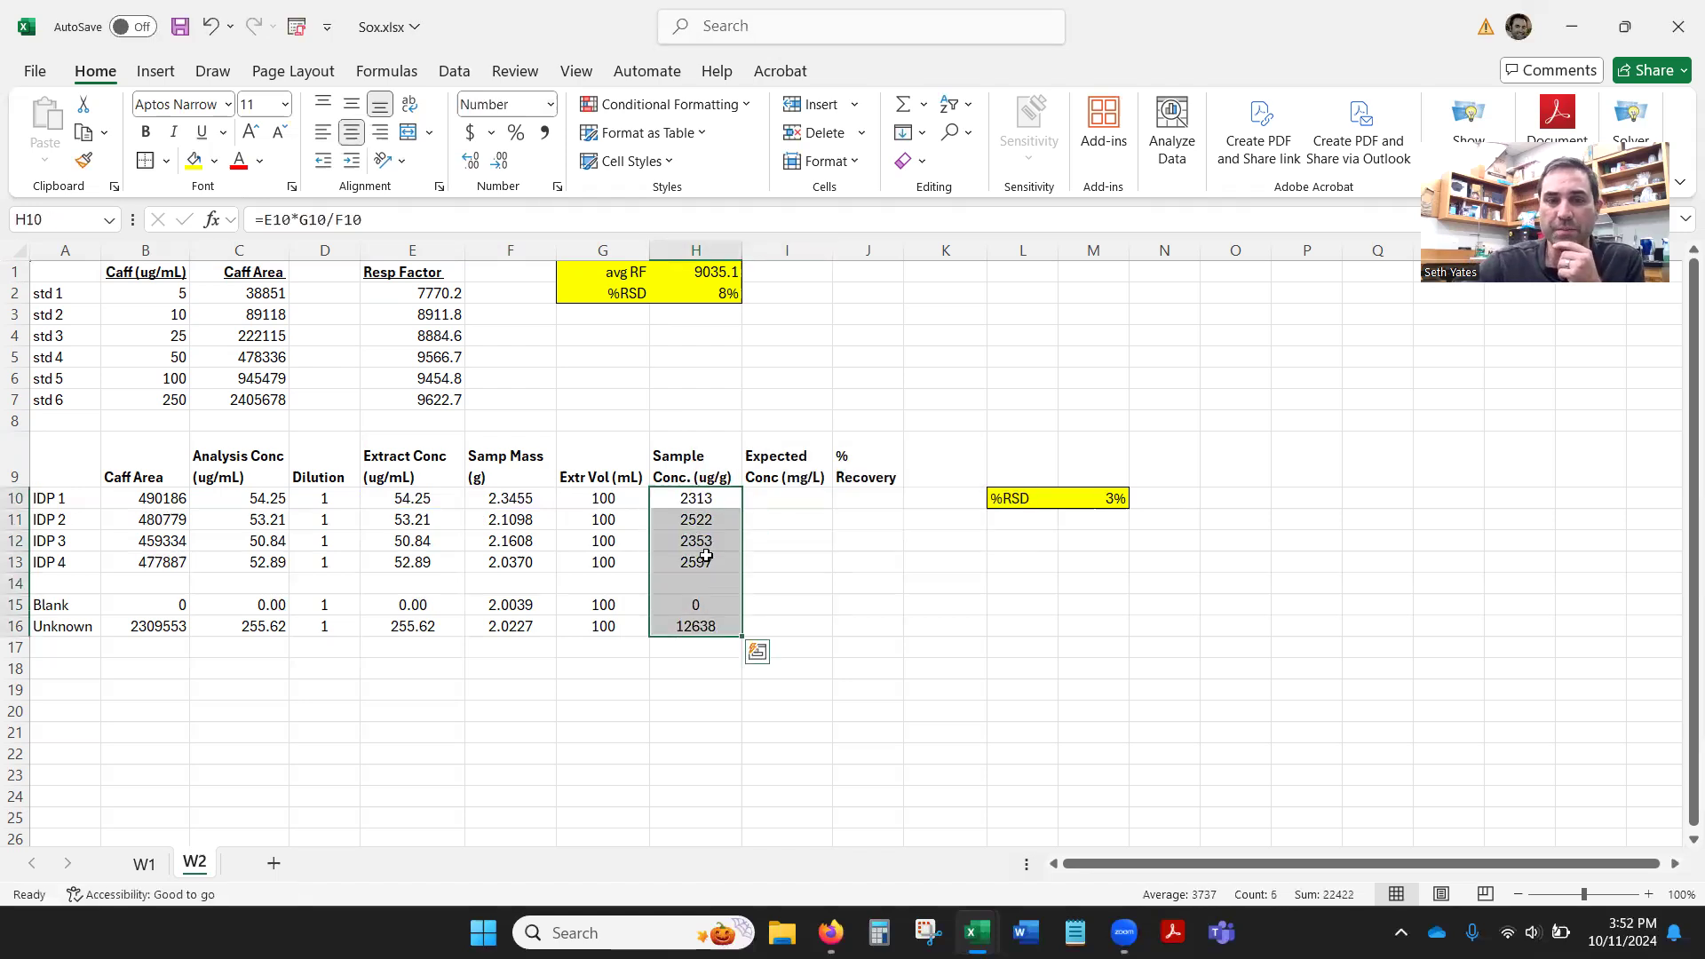
pyautogui.click(787, 503)
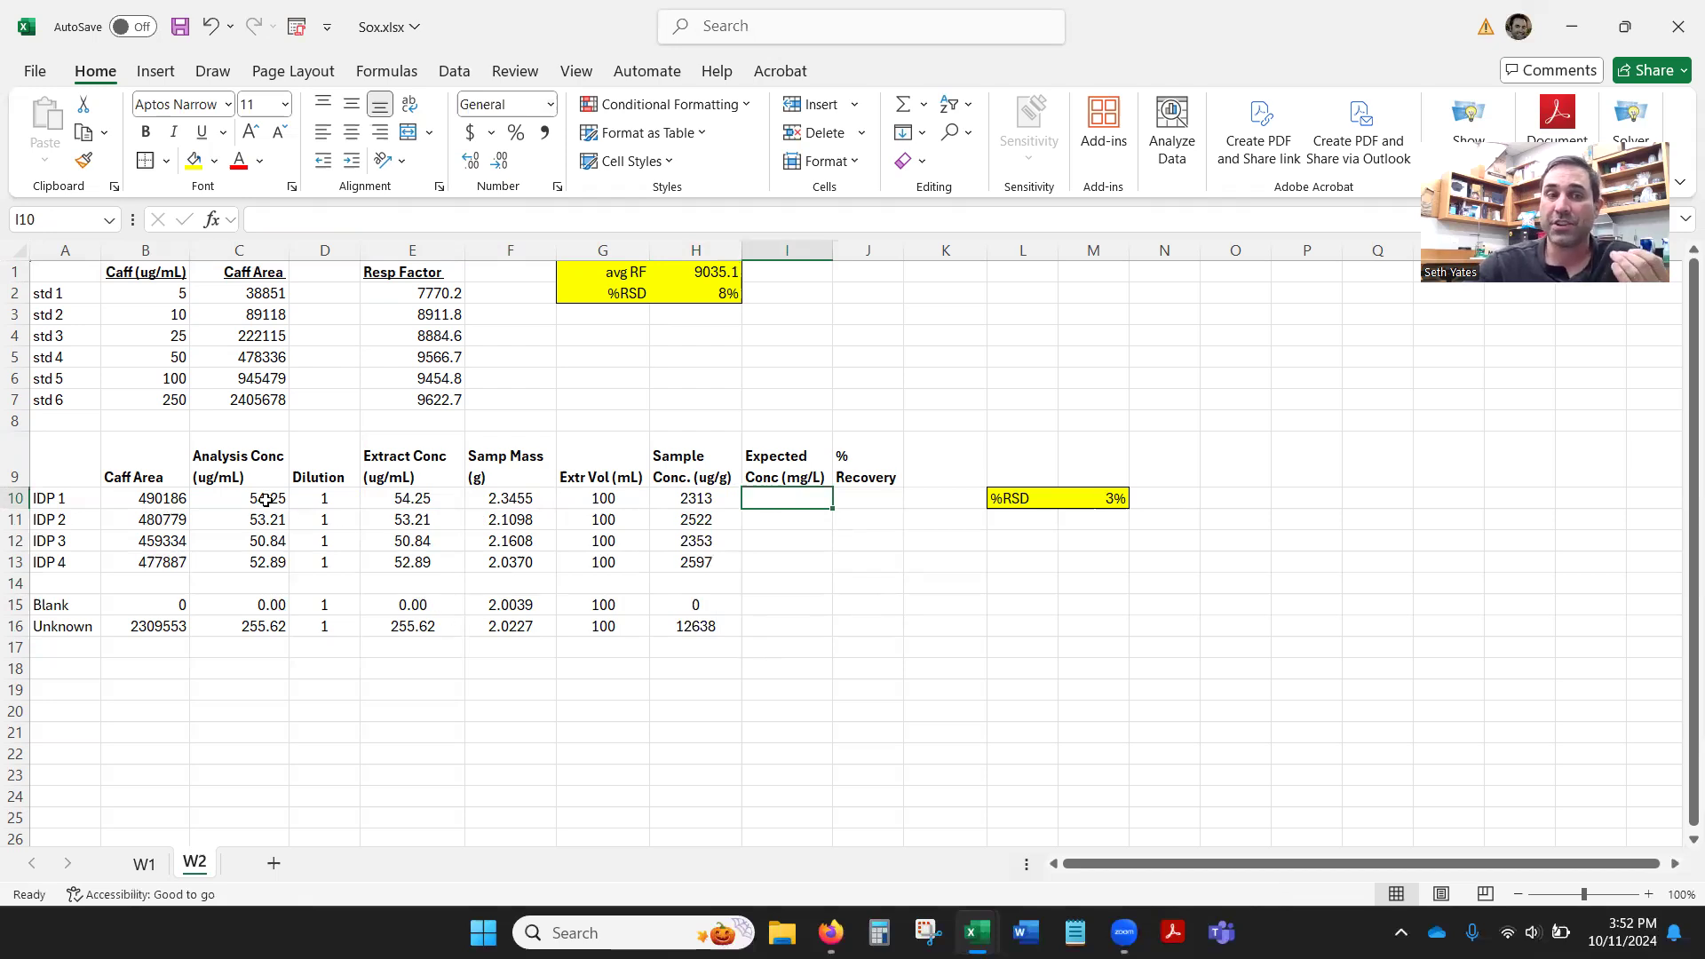
pyautogui.moveTo(262, 499); pyautogui.dragTo(262, 557)
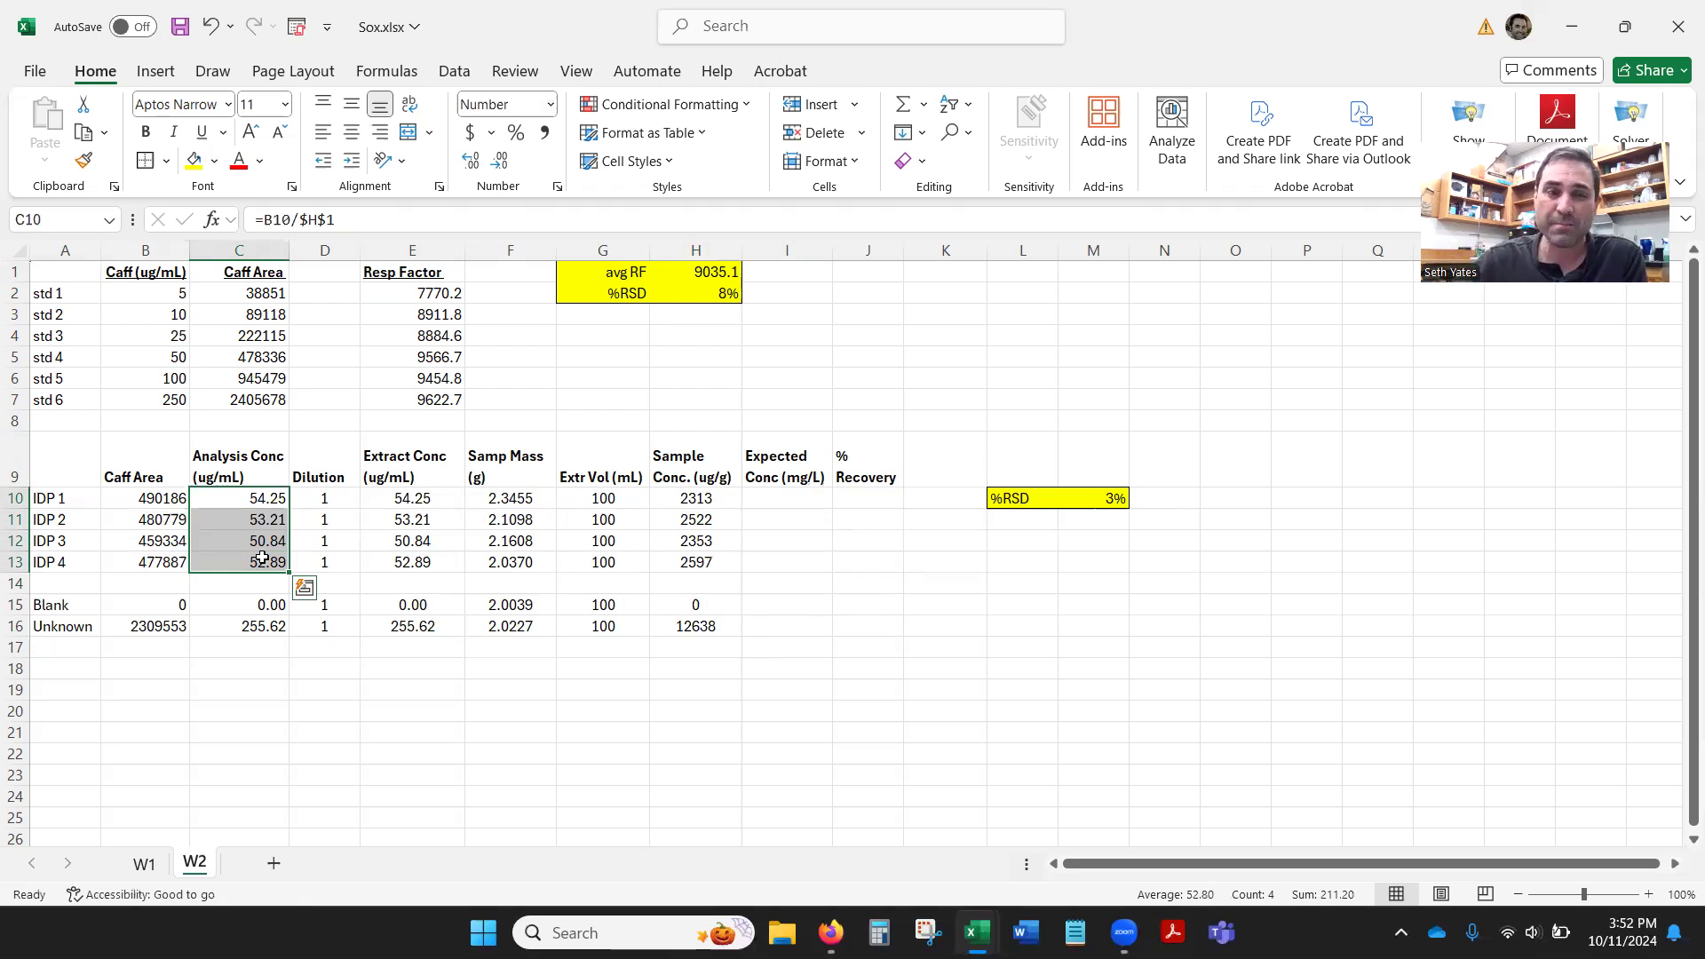
pyautogui.click(770, 499)
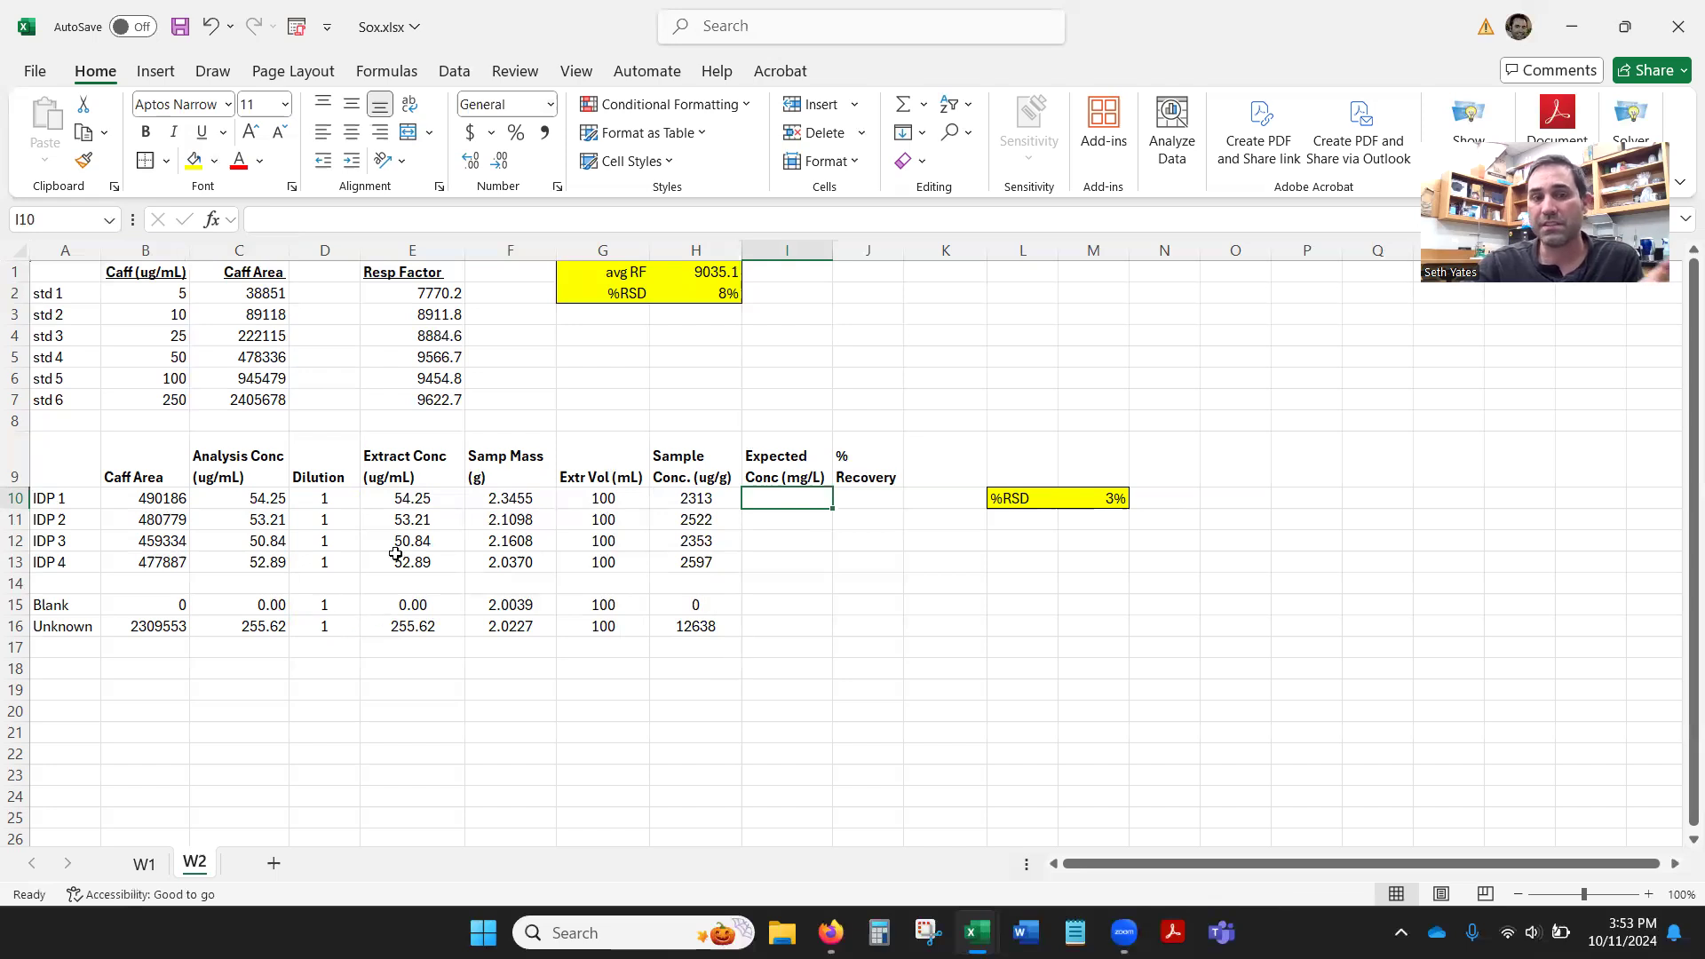
pyautogui.click(710, 624)
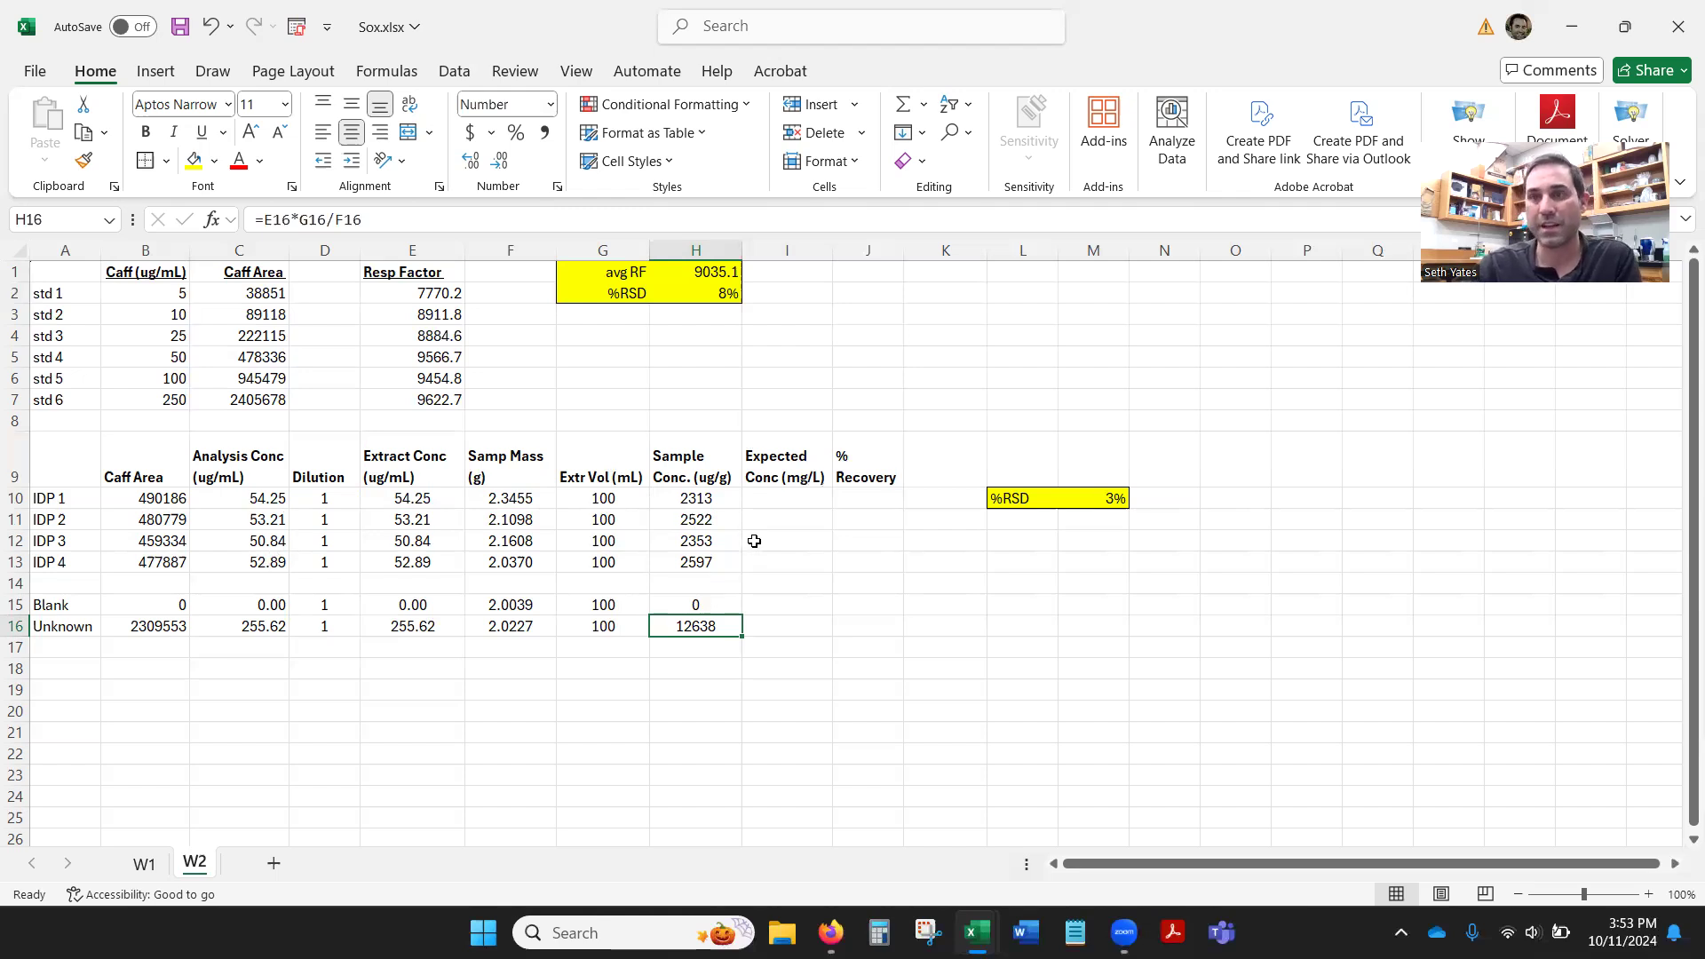
pyautogui.moveTo(690, 493); pyautogui.dragTo(693, 630)
pyautogui.click(686, 689)
# Compare the sample masses in column F with the empty expected concentration cells I10:I13
pyautogui.click(770, 498)
pyautogui.click(542, 499)
pyautogui.moveTo(543, 499); pyautogui.dragTo(541, 606)
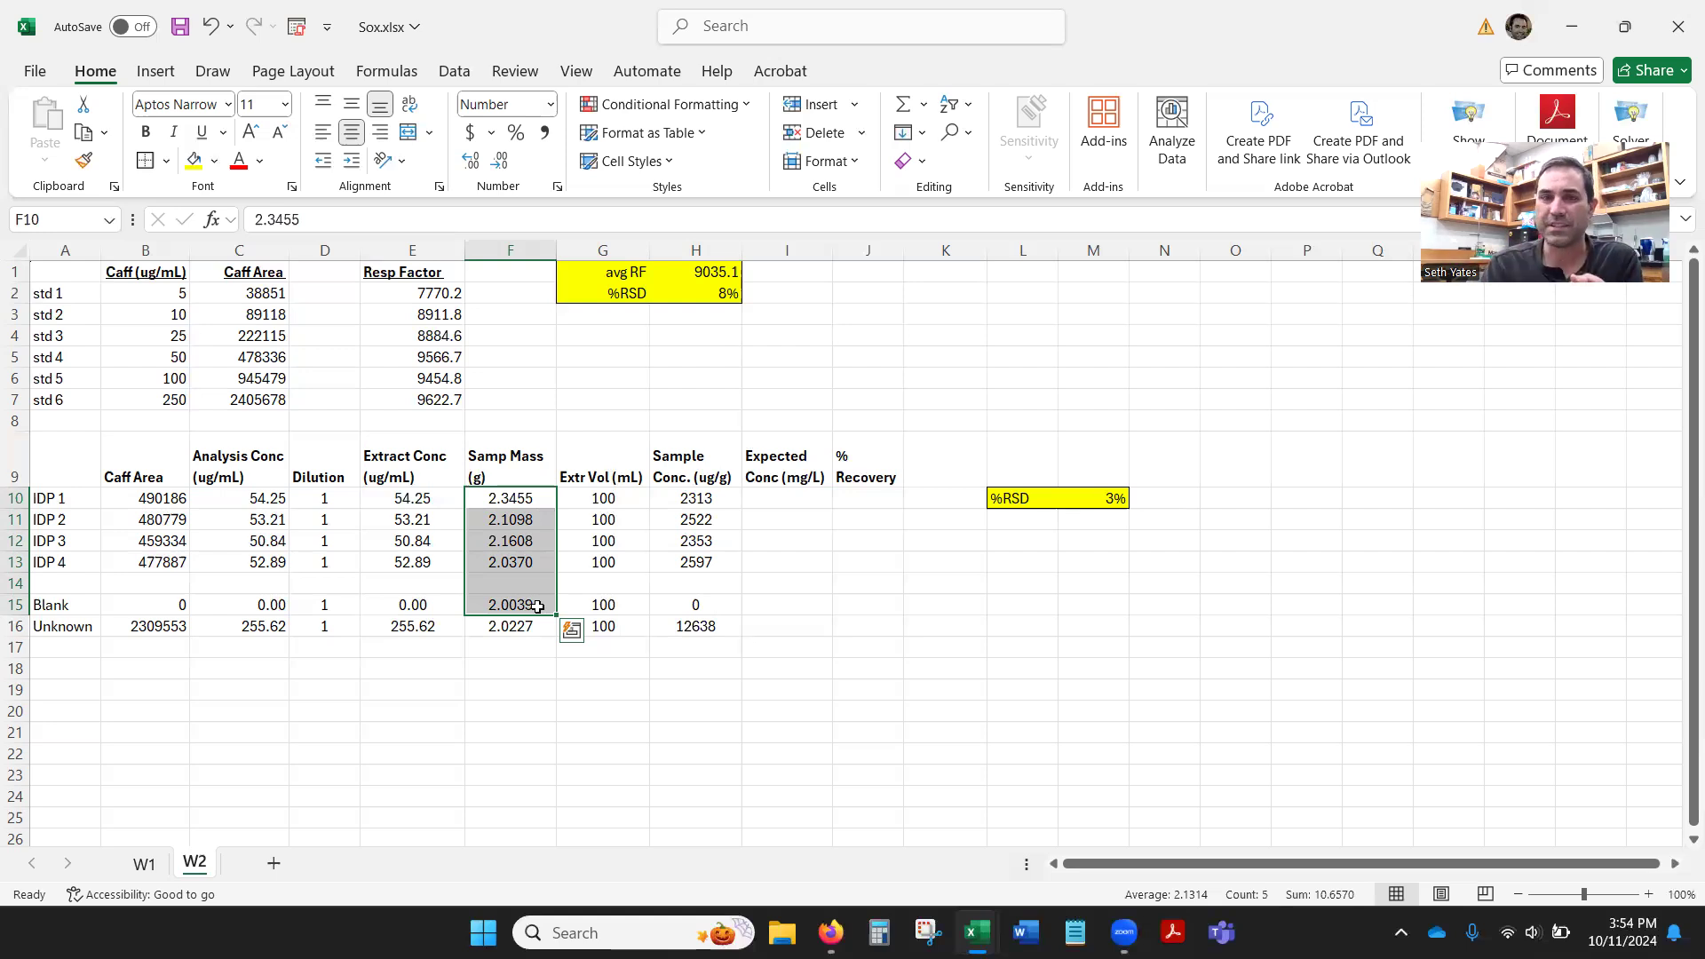
pyautogui.click(835, 496)
pyautogui.click(810, 506)
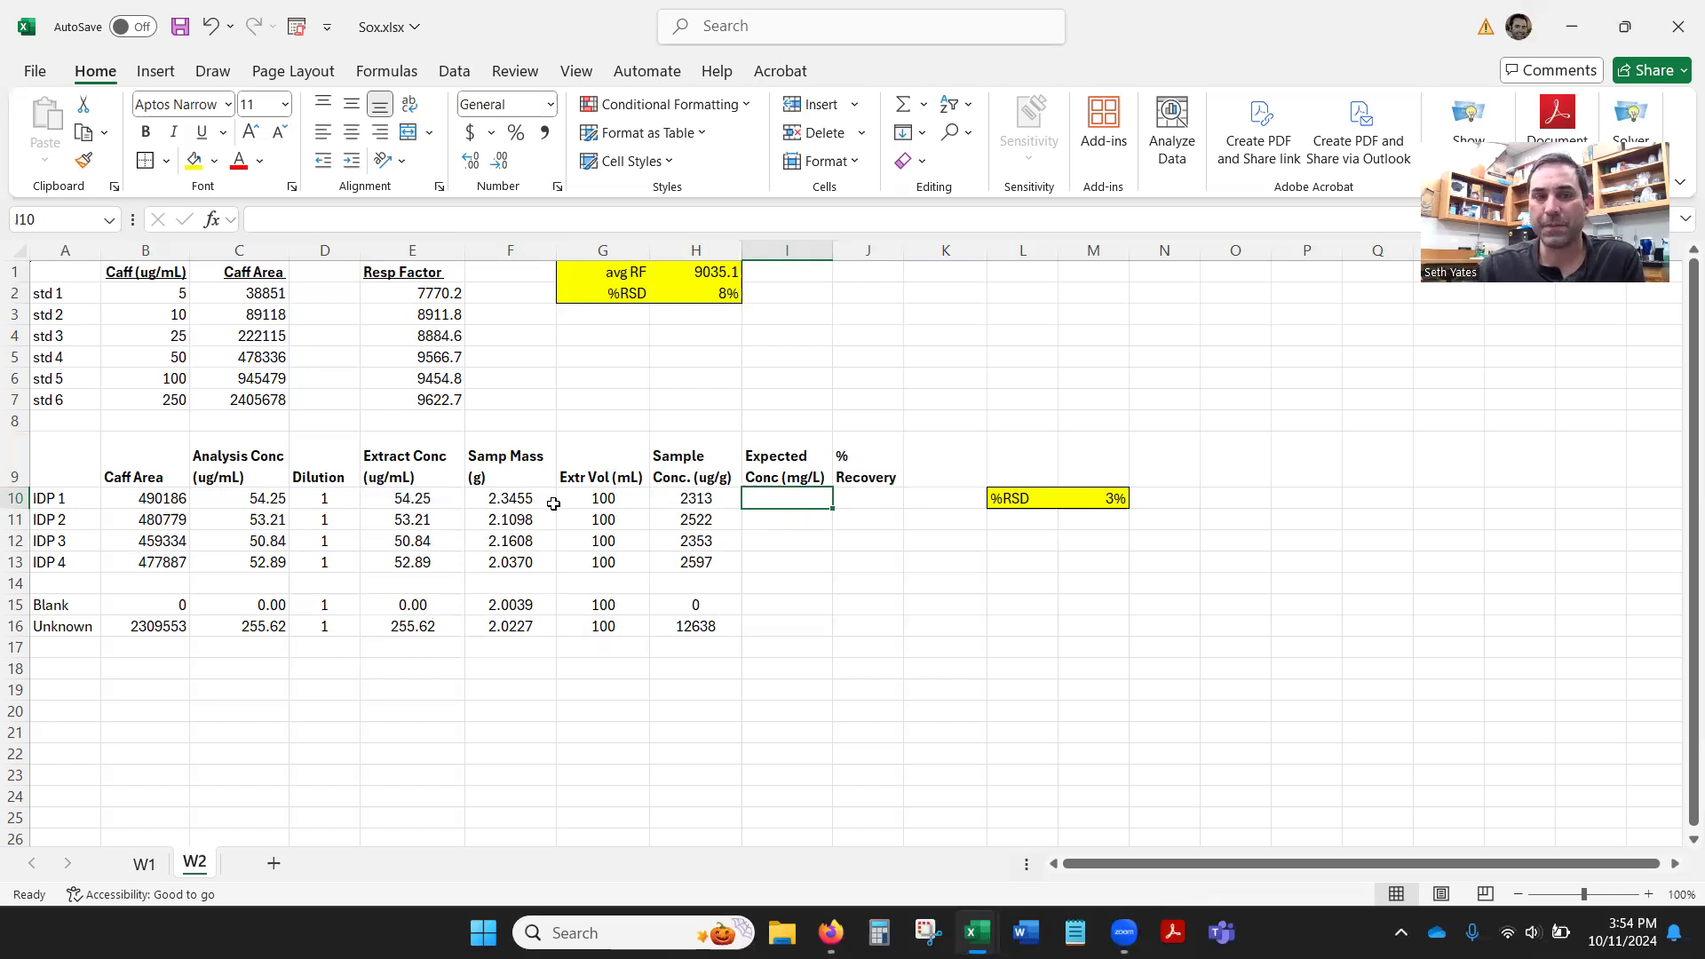
pyautogui.moveTo(533, 498); pyautogui.dragTo(528, 564)
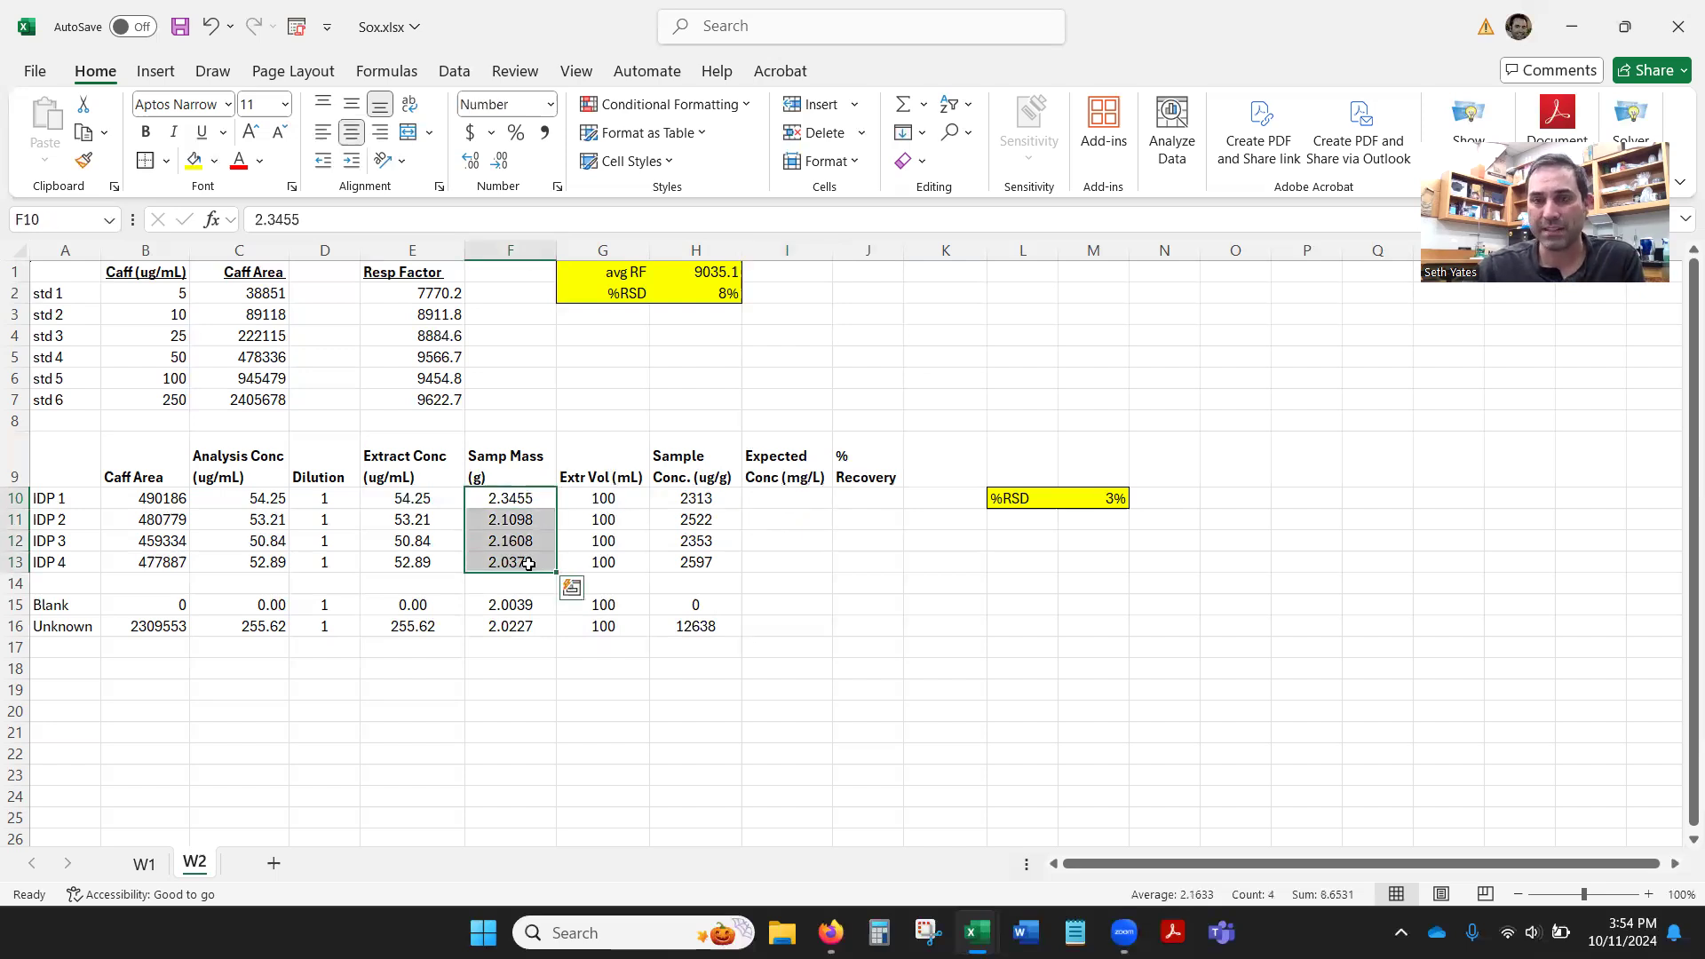
pyautogui.click(759, 498)
pyautogui.click(763, 517)
pyautogui.click(767, 539)
pyautogui.click(772, 561)
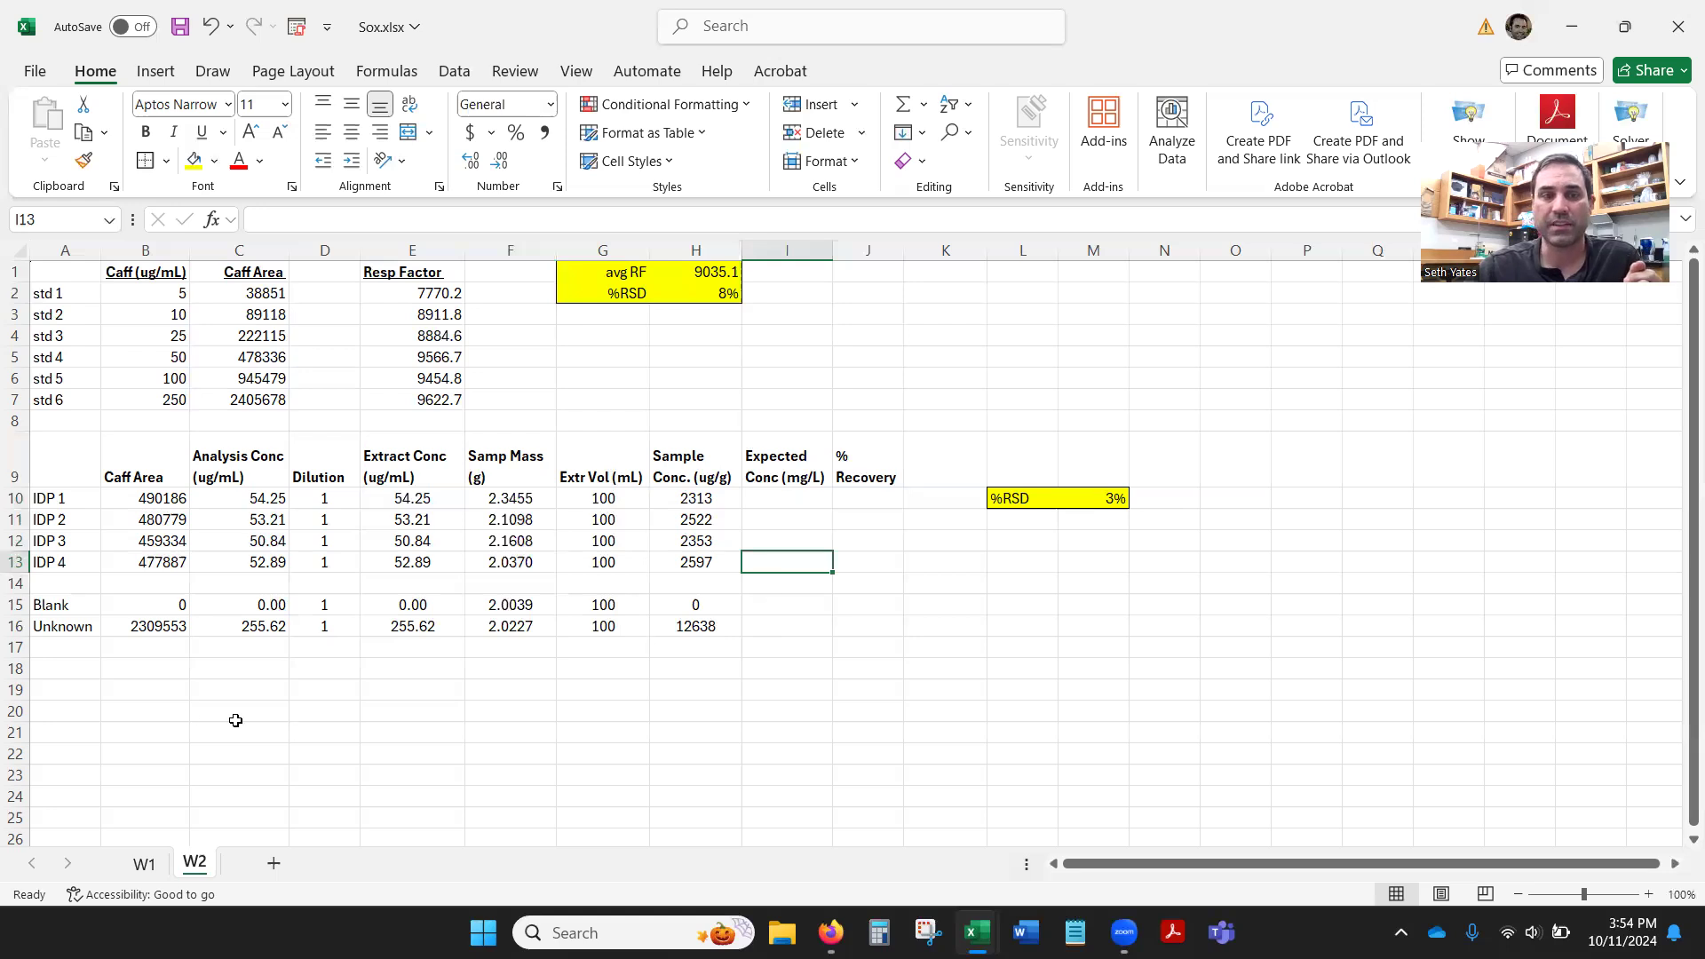
# Add the bold heading "Expected Concentration of IDPs" in cell B20
pyautogui.click(172, 713)
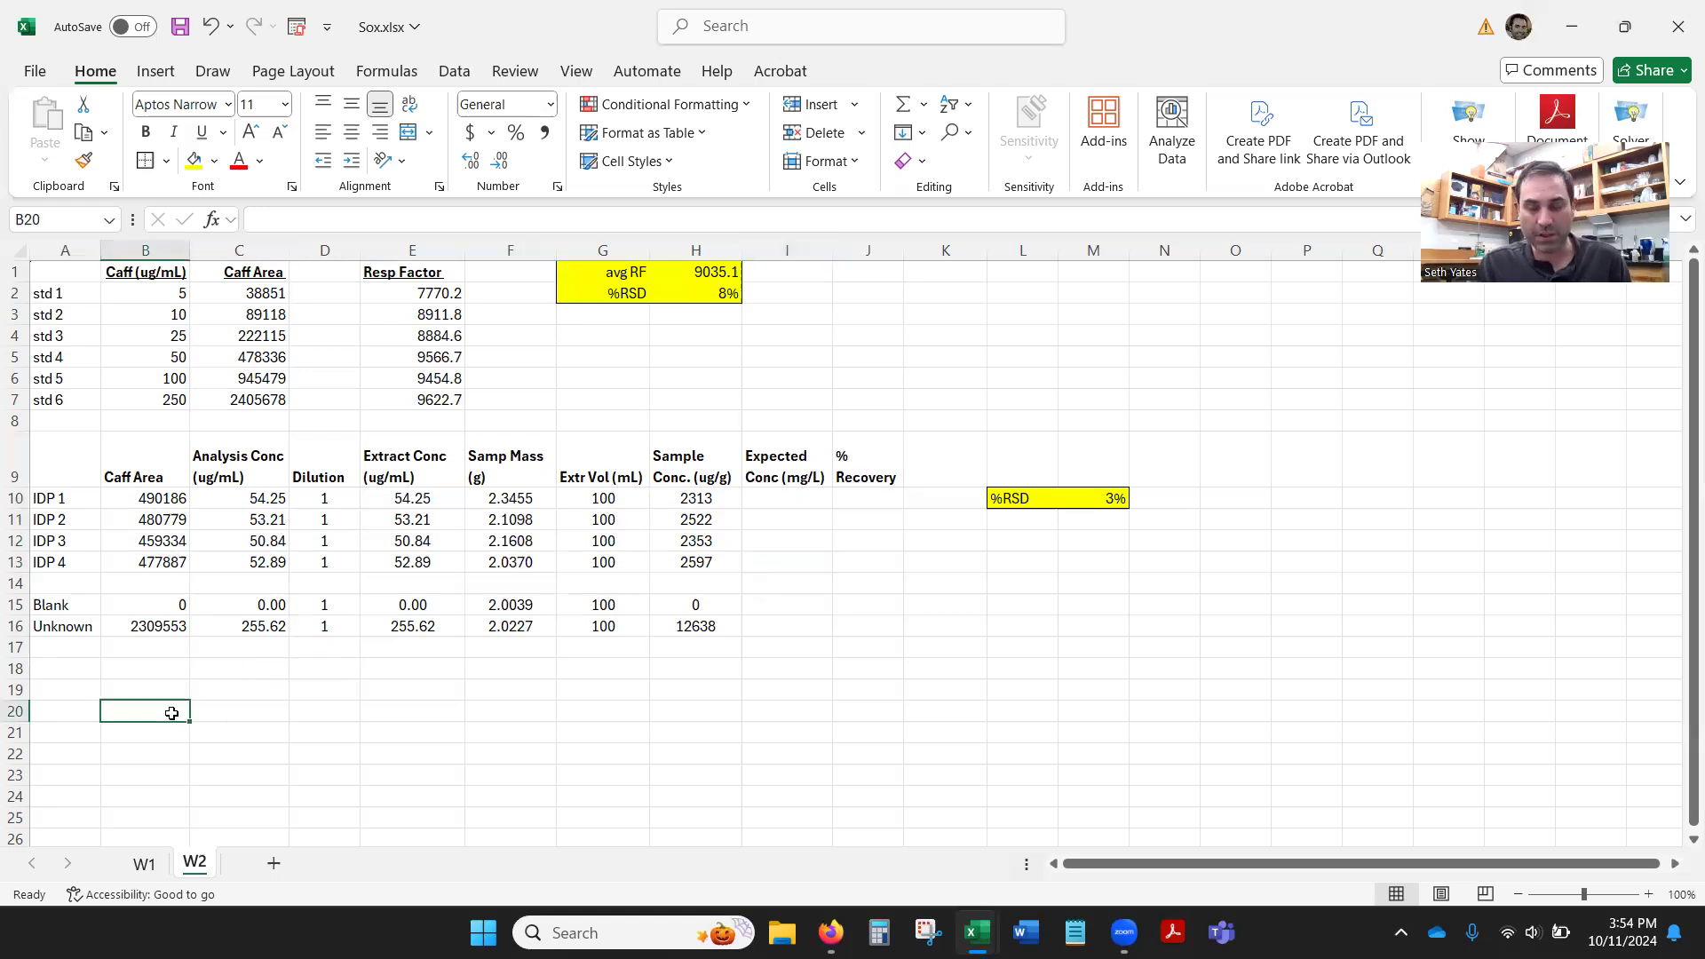
pyautogui.write('Exp')
pyautogui.press('BackSpace')
pyautogui.press('BackSpace')
pyautogui.press('BackSpace')
pyautogui.click(148, 132)
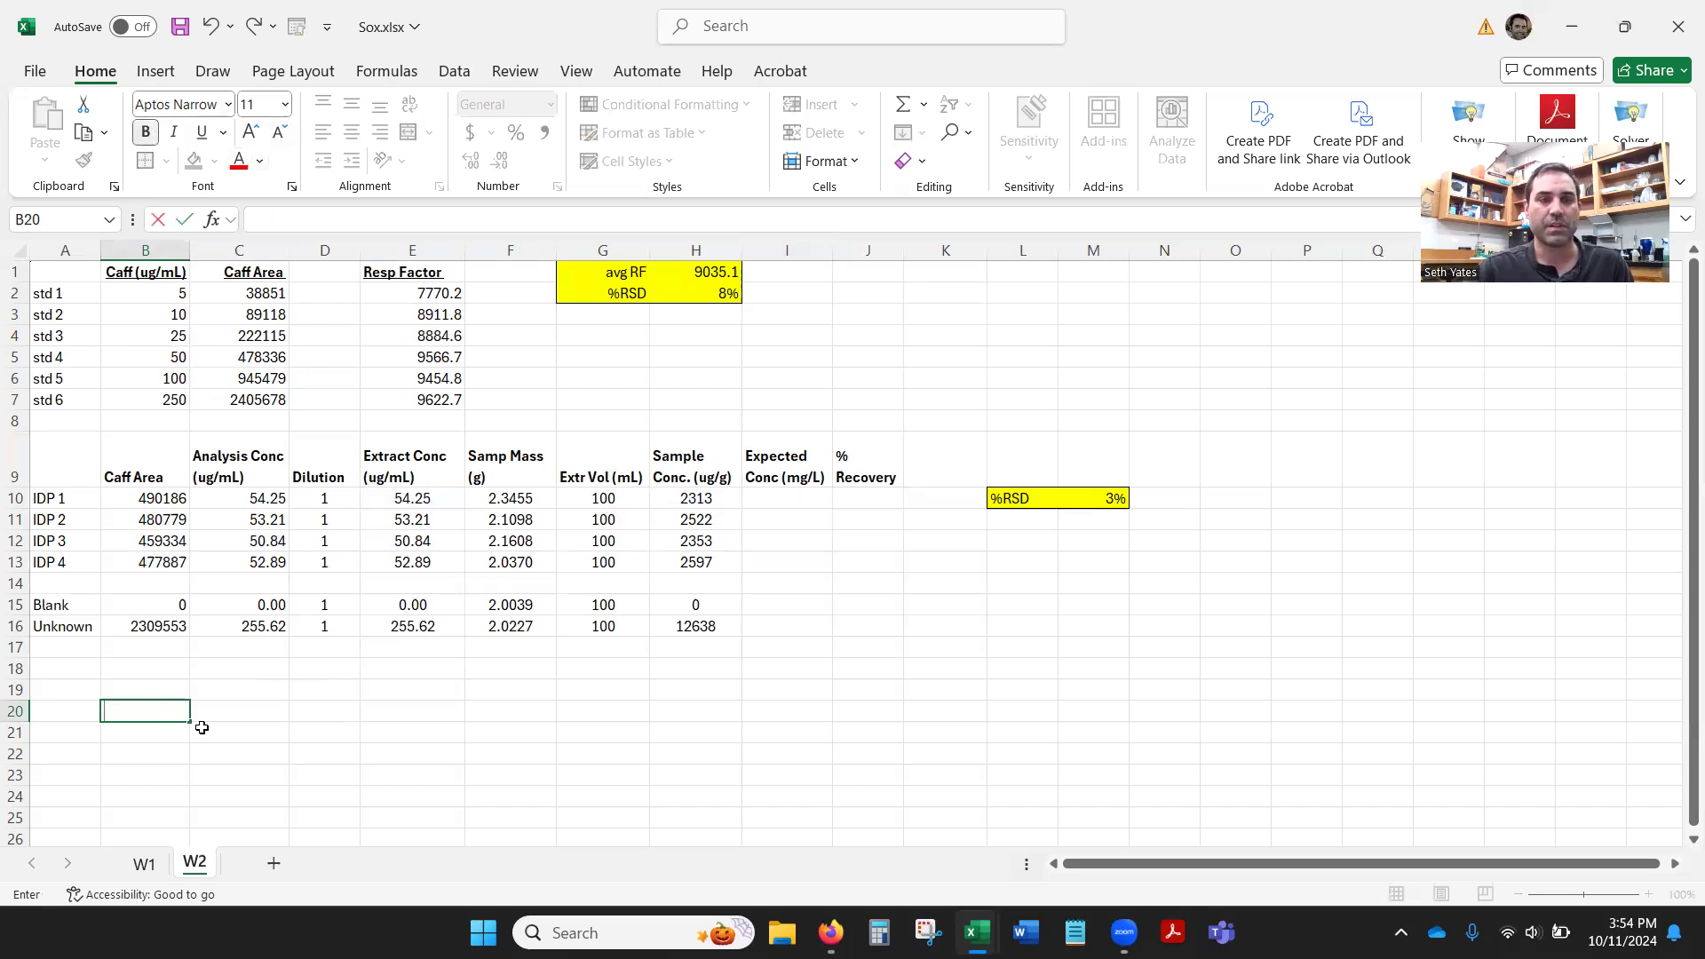
pyautogui.write('Expected Conc')
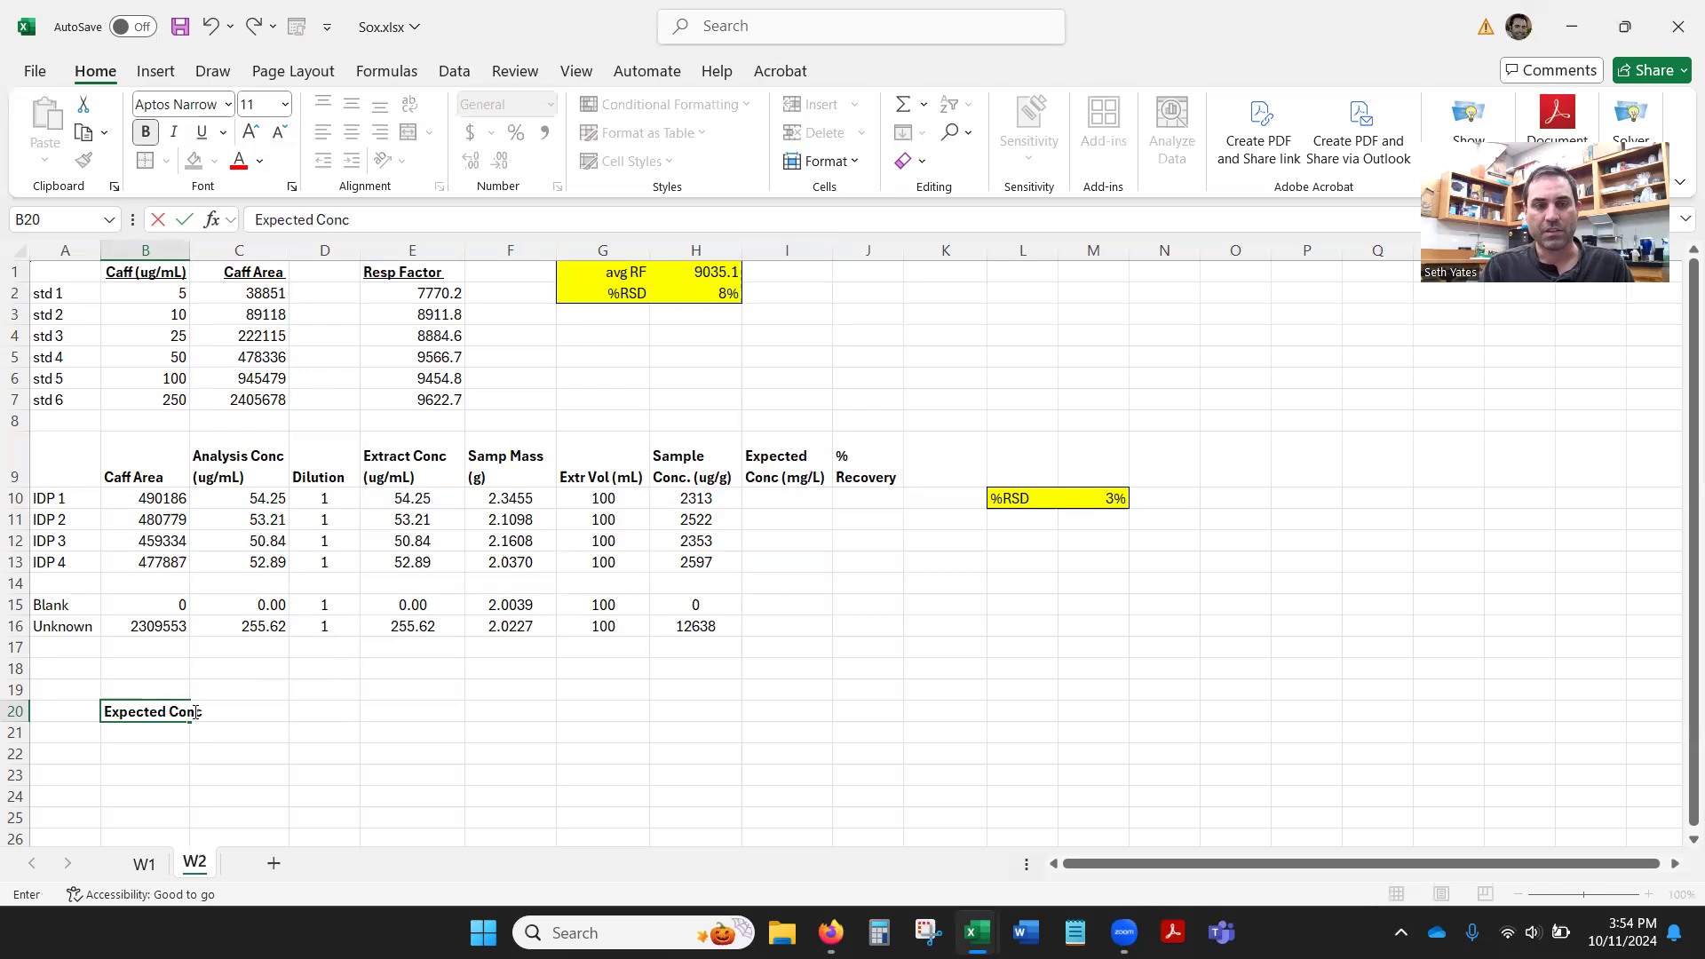
pyautogui.write('entrai')
pyautogui.write('tion of')
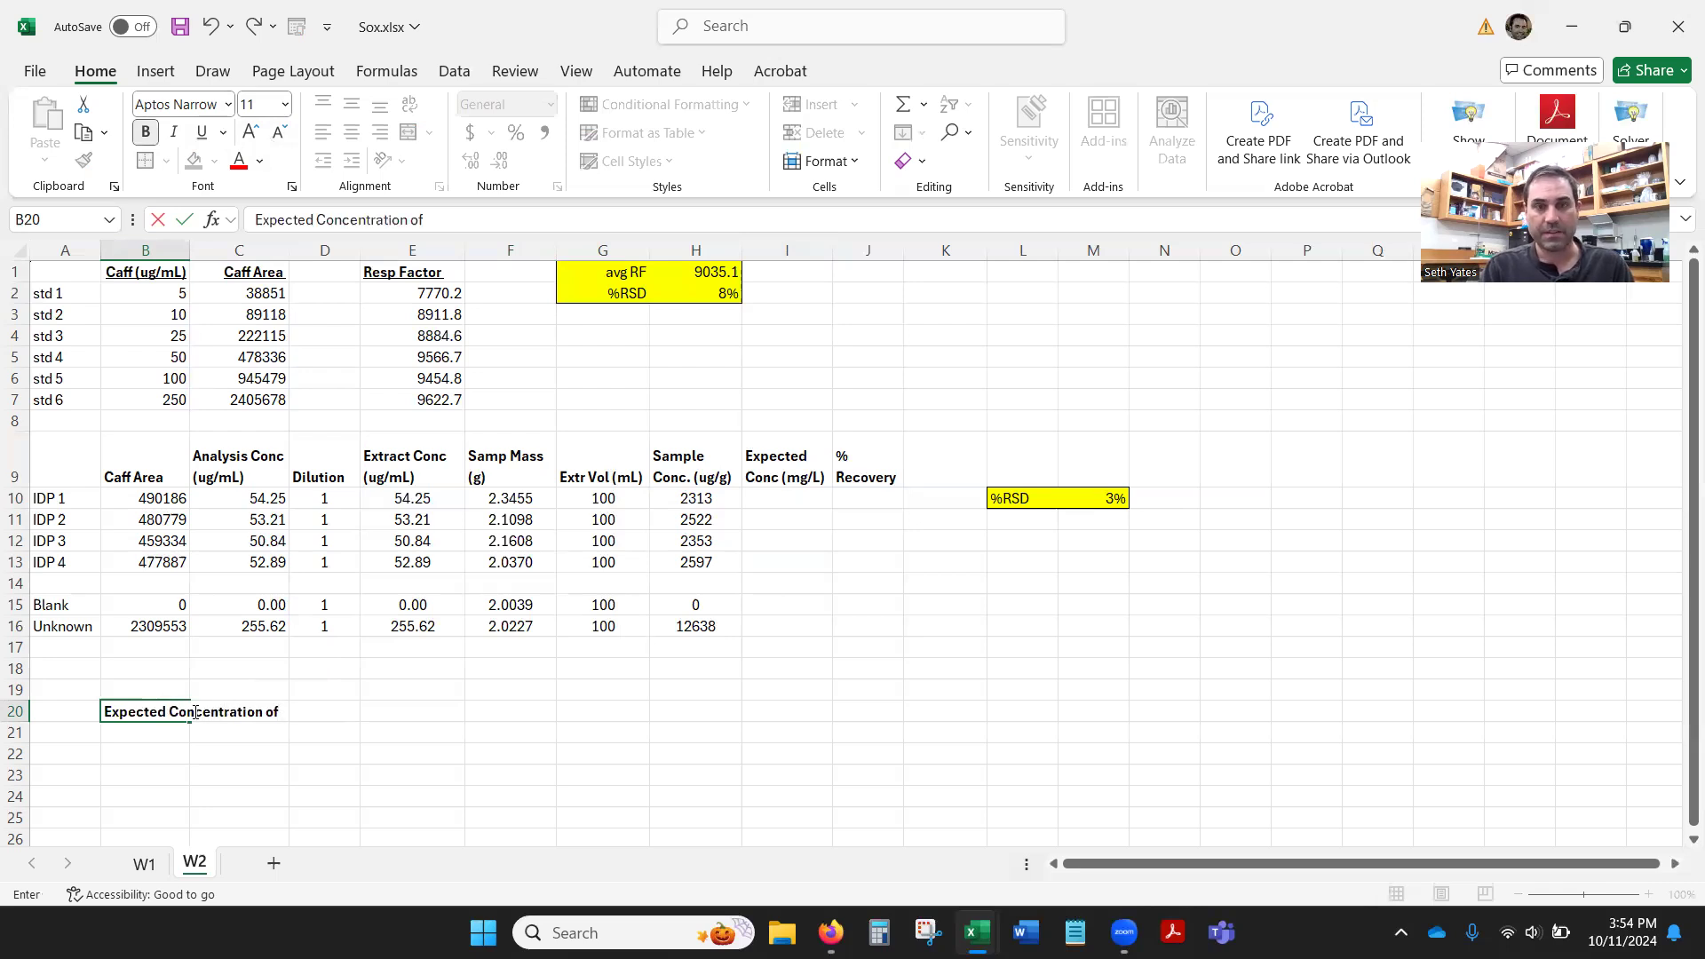
pyautogui.write(' IDPs')
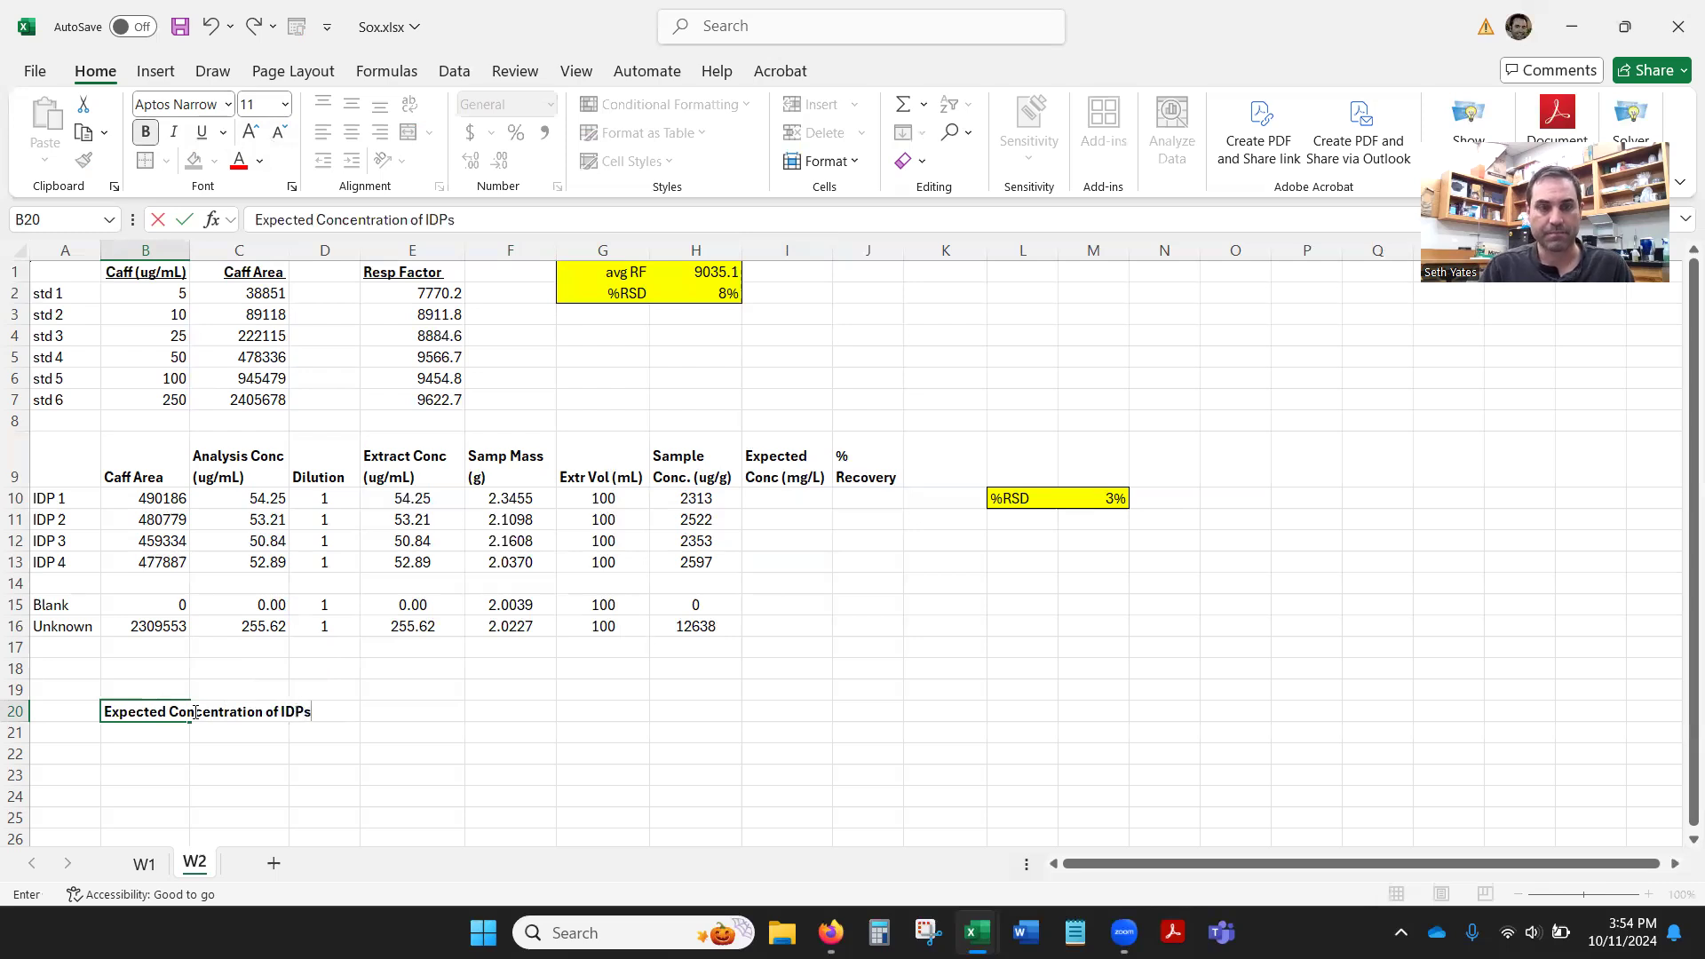
pyautogui.press('Return')
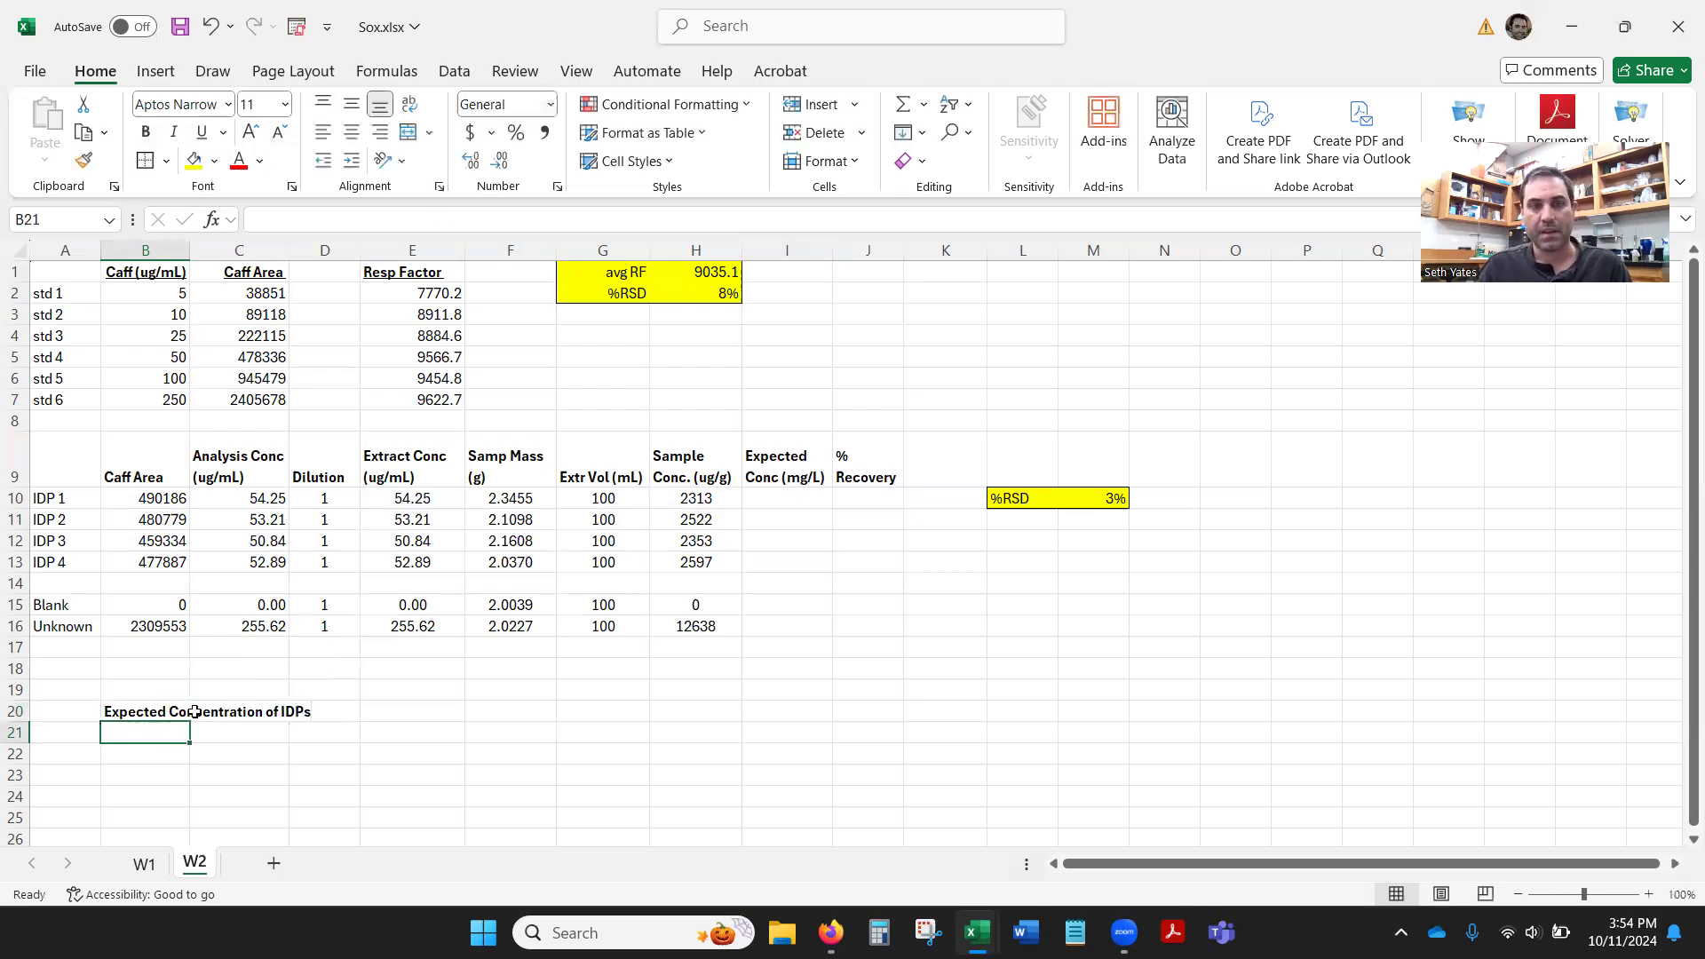
# Enter the spike note "0.5 mL of 10,000 ug/mL + to sand" in cell B22
pyautogui.click(140, 755)
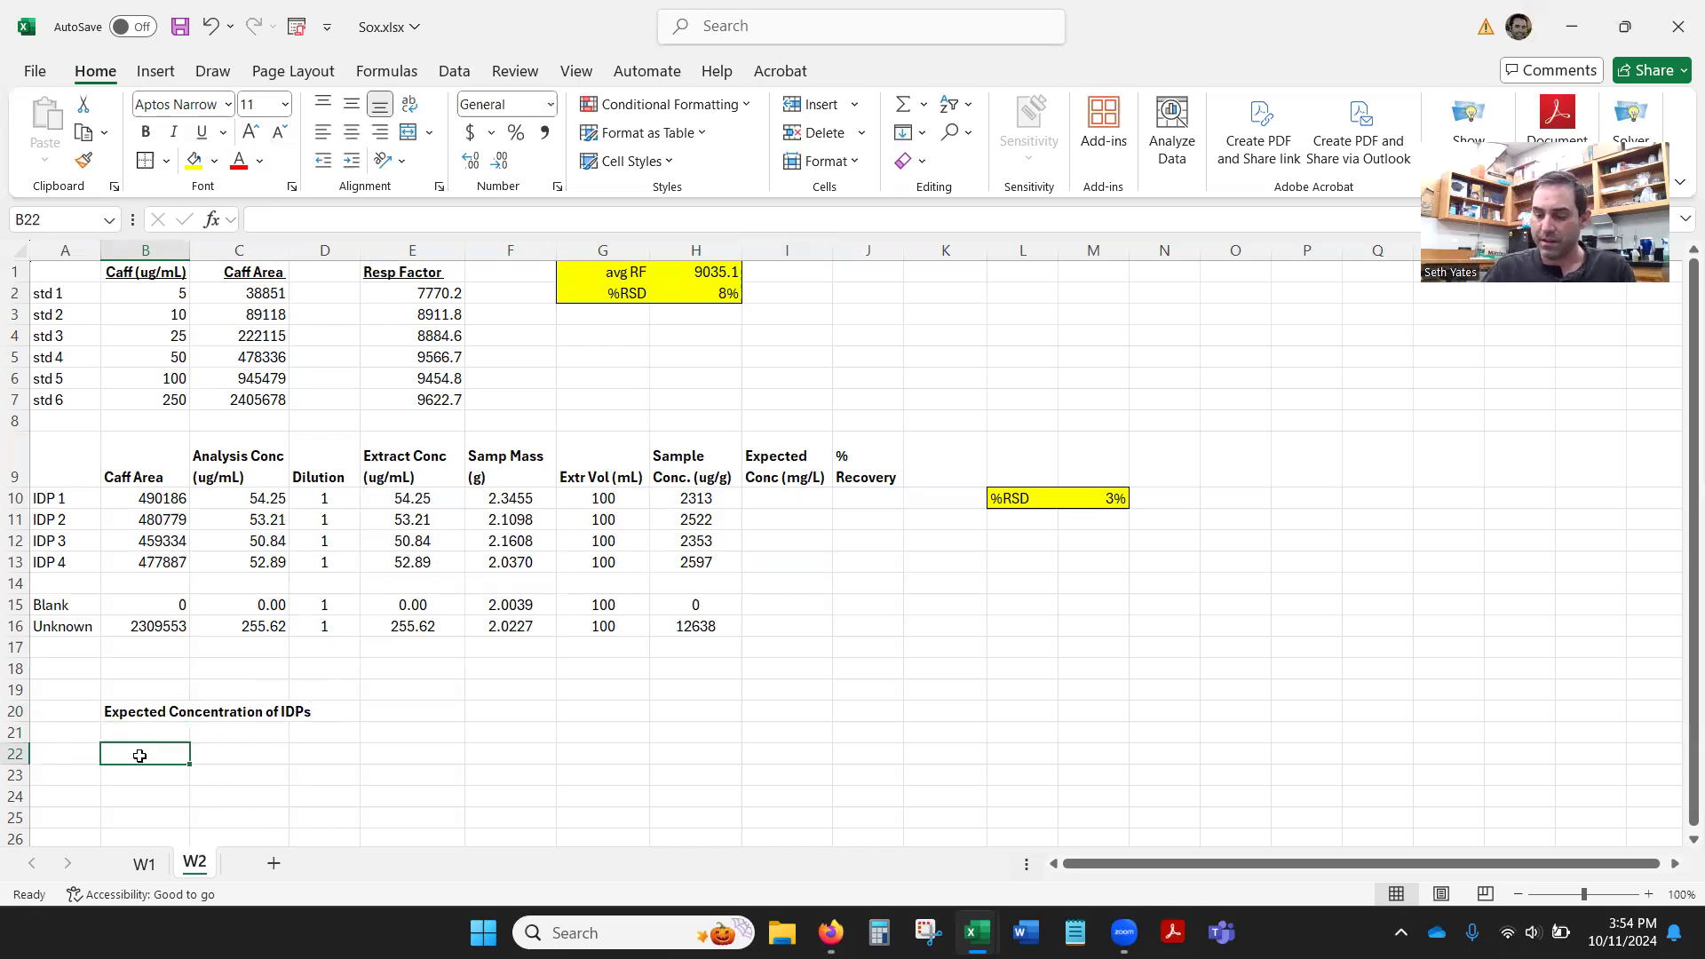
pyautogui.write('0.5 mL of')
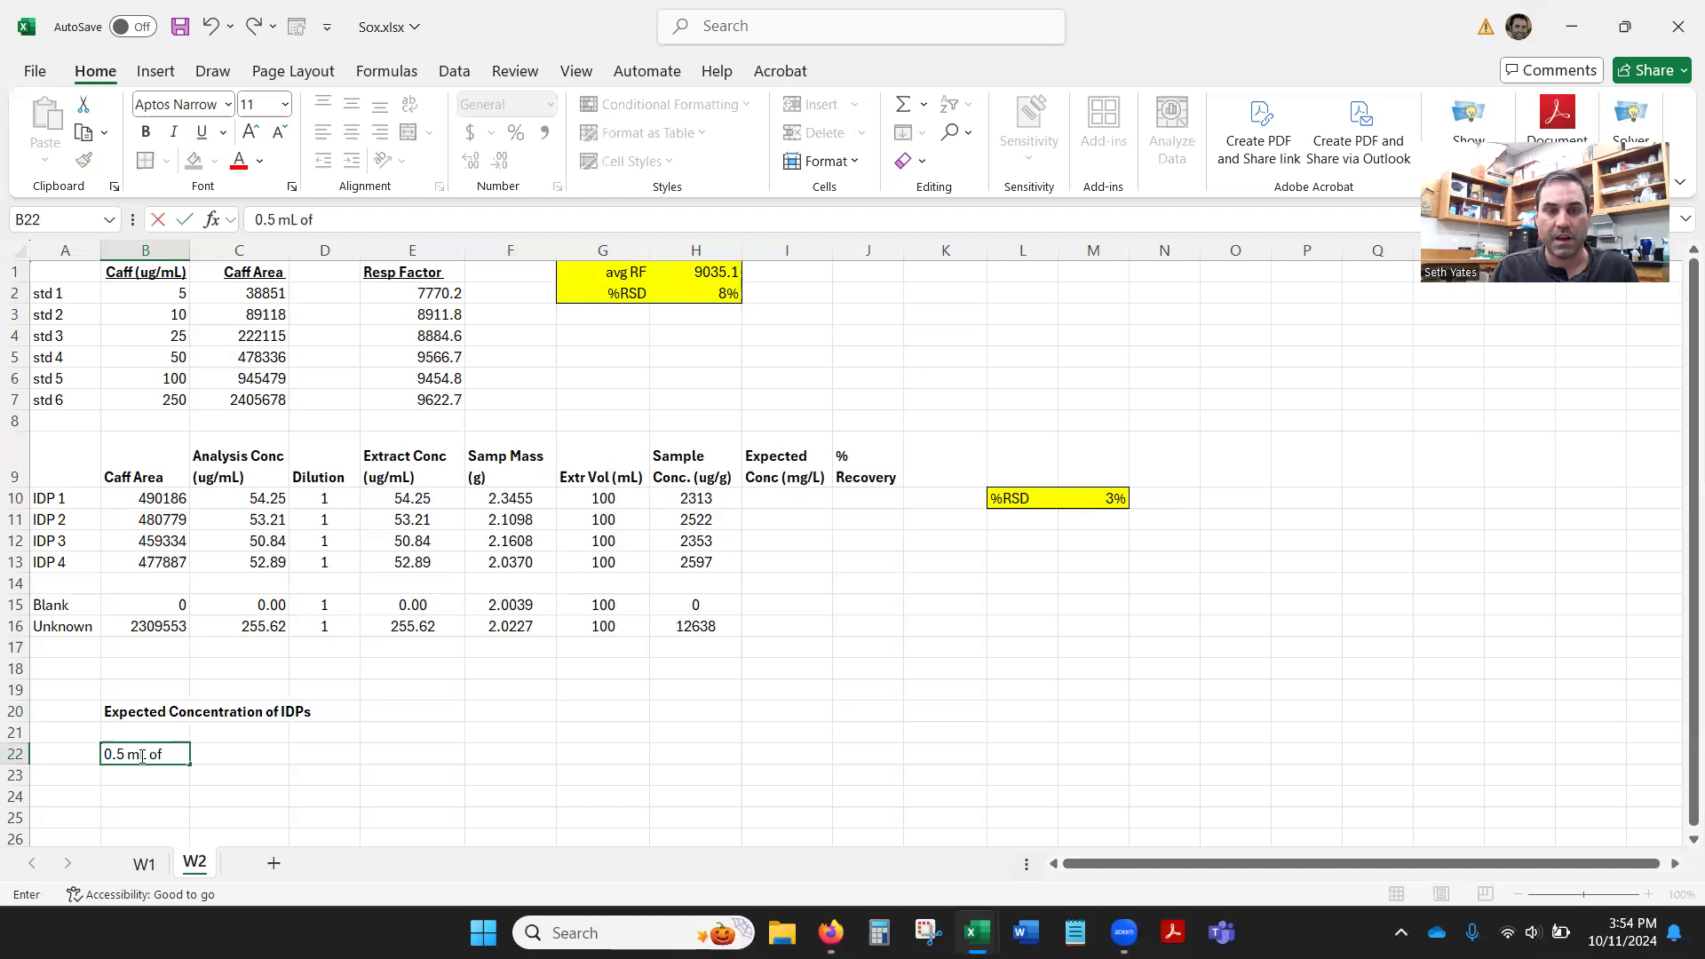
pyautogui.write(' 10,000 u')
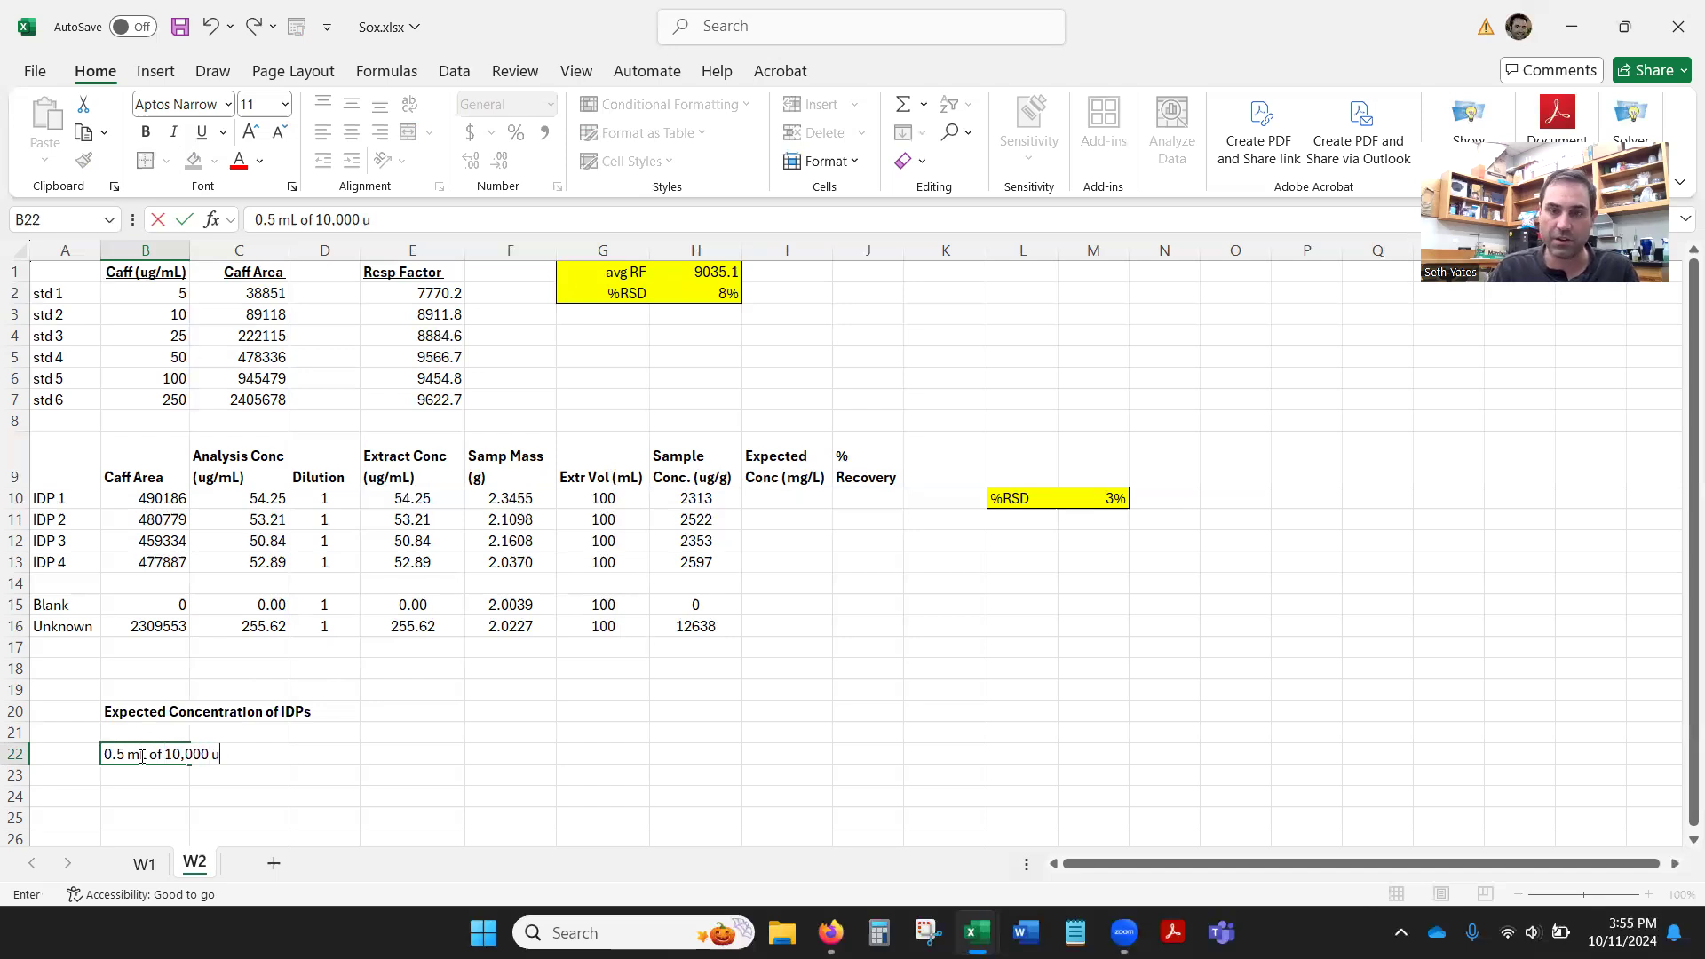
pyautogui.write('g/mL')
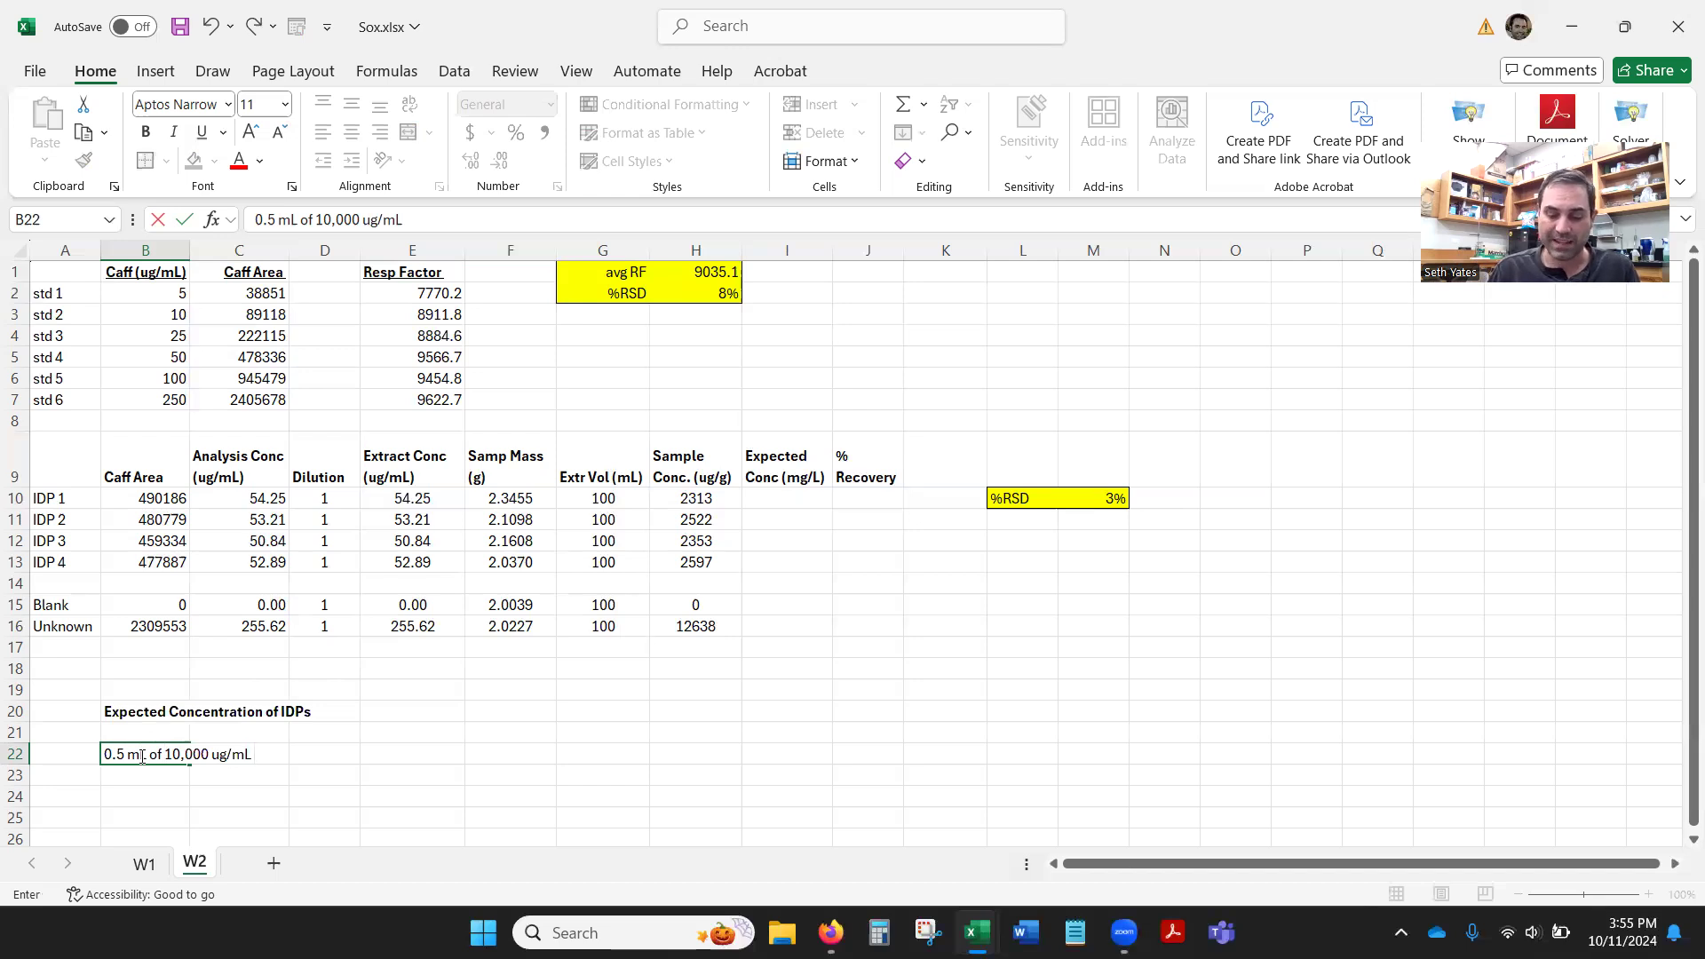
pyautogui.write('to ')
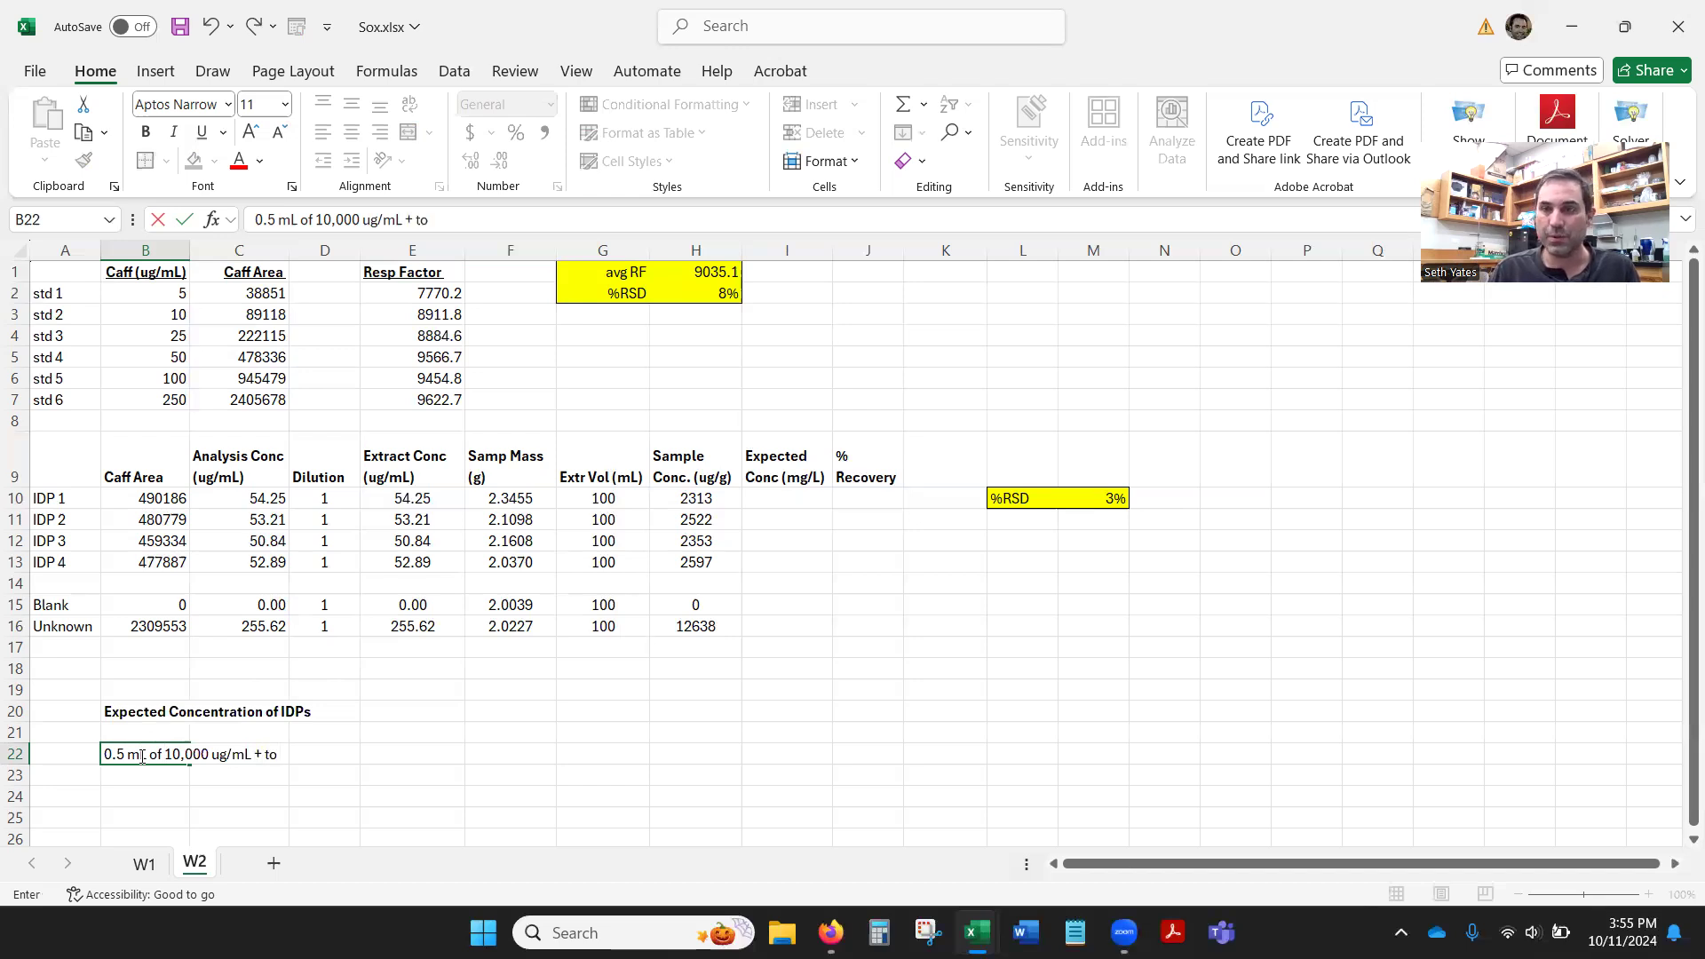
pyautogui.write('sand')
pyautogui.press('Return')
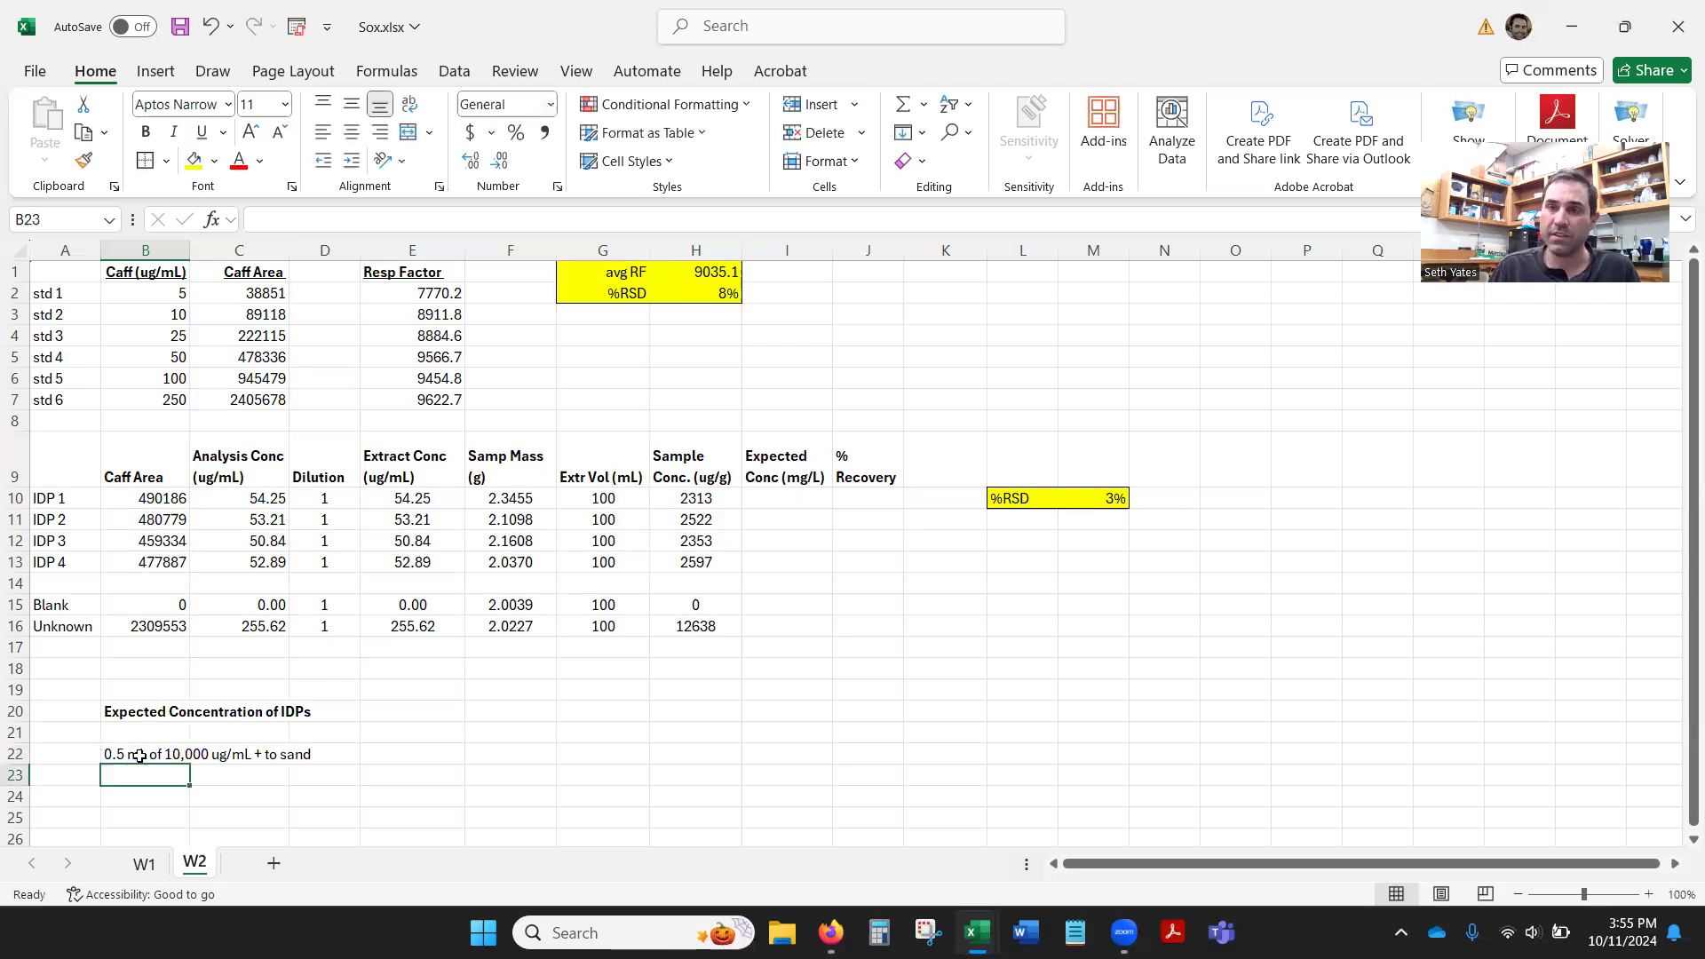
# Write out the spiked caffeine mass in E22 as "0.5 ml * 10,000 ug/mL = 5,000 ug caffeine"
pyautogui.click(425, 754)
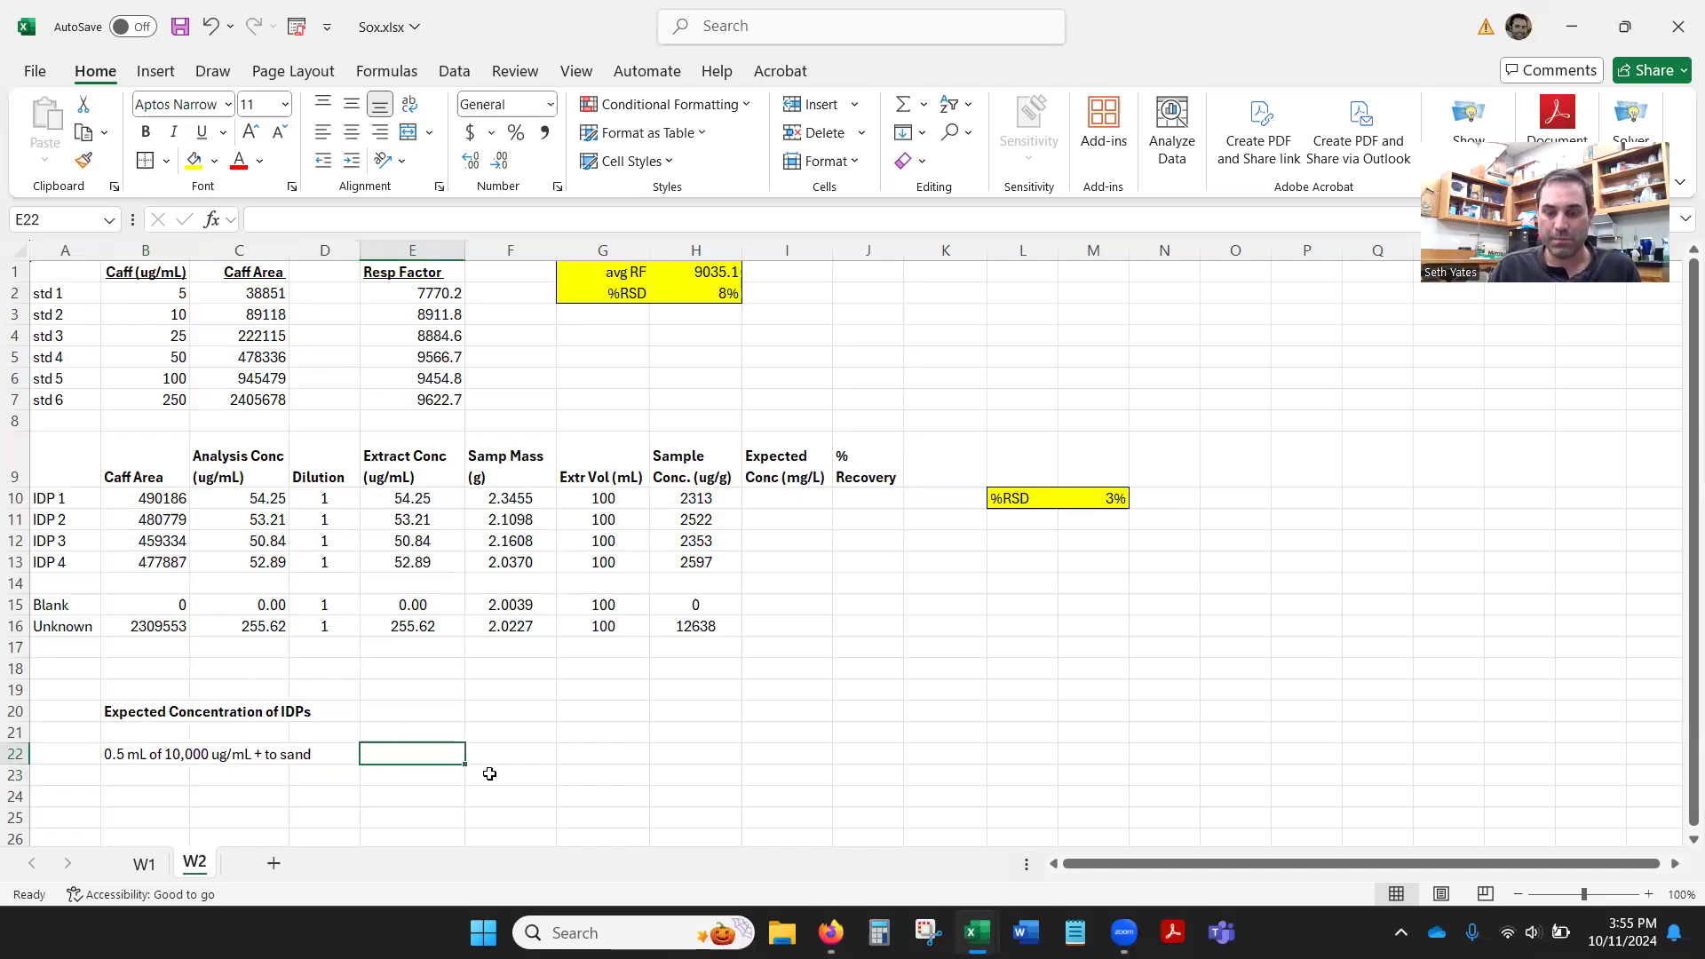
pyautogui.write('0.5 ml *')
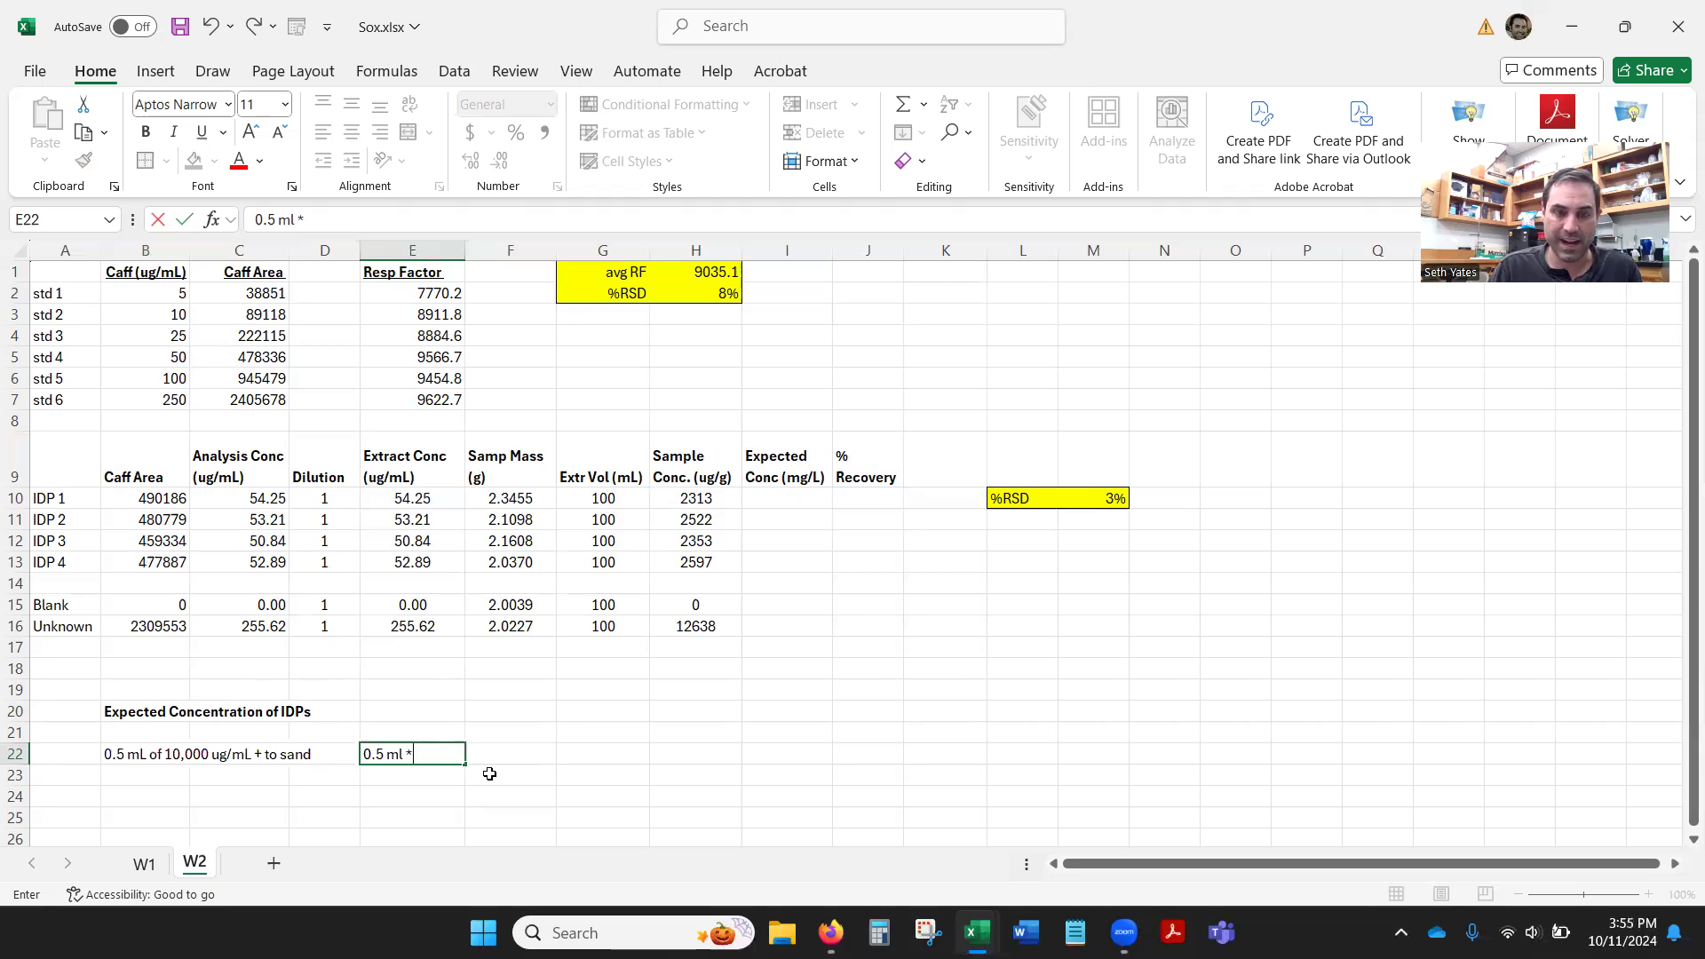
pyautogui.write(' 100')
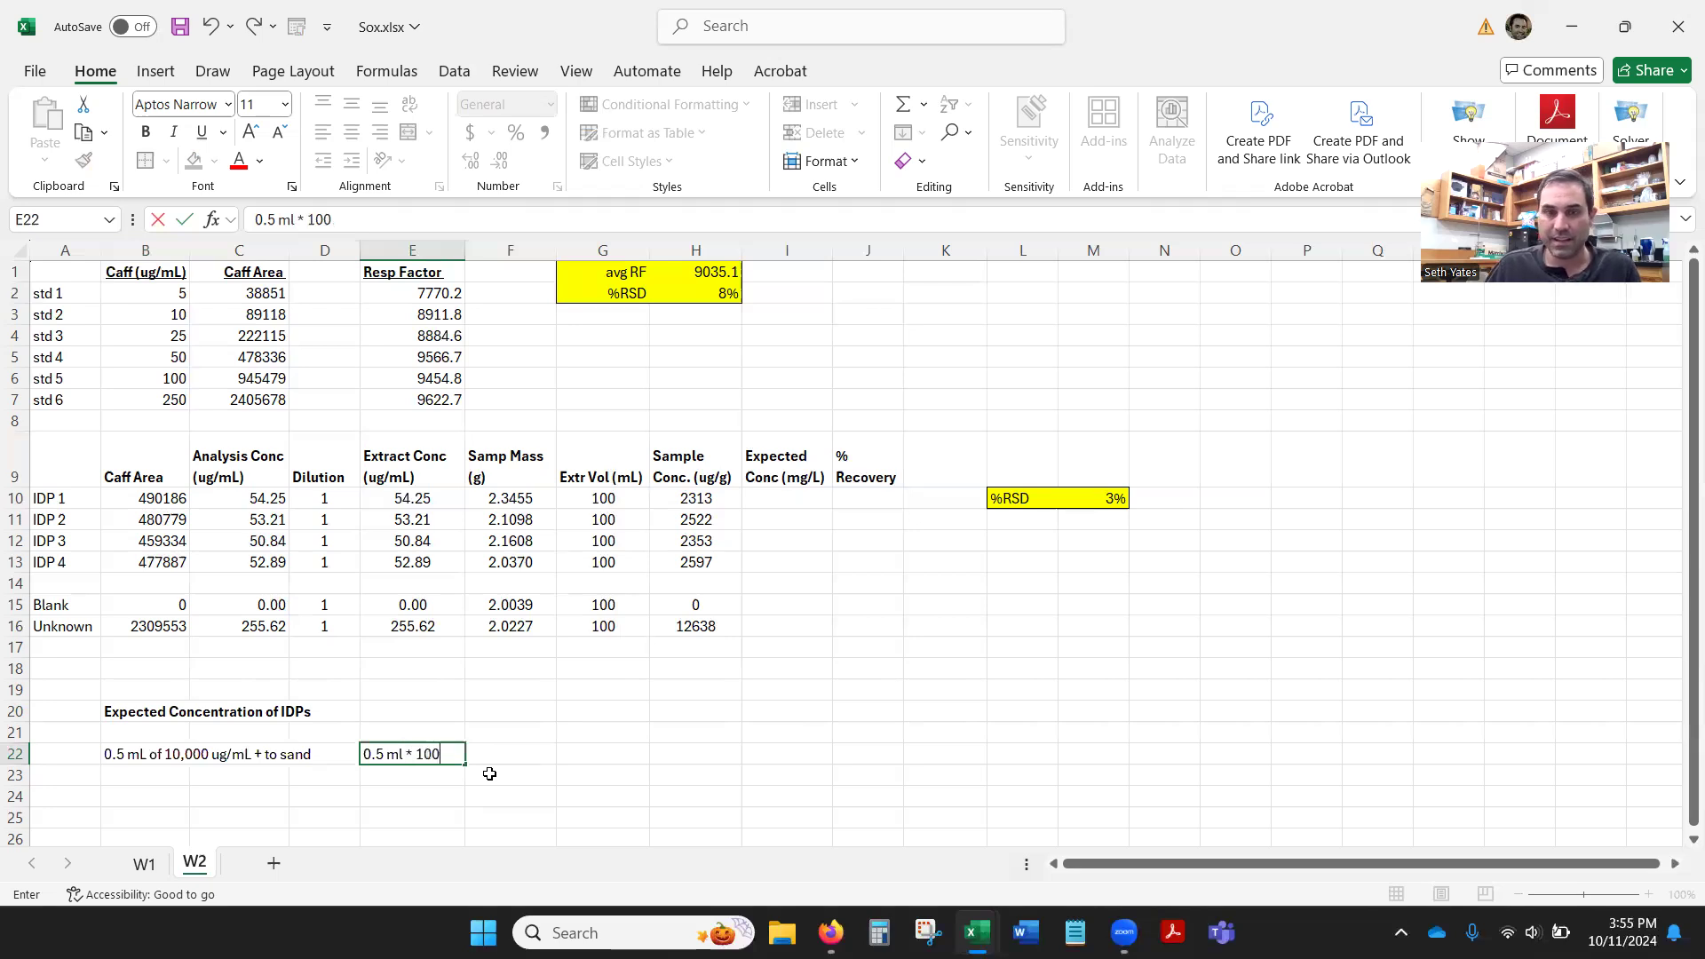
pyautogui.press('BackSpace')
pyautogui.write(',000 ug/mL =')
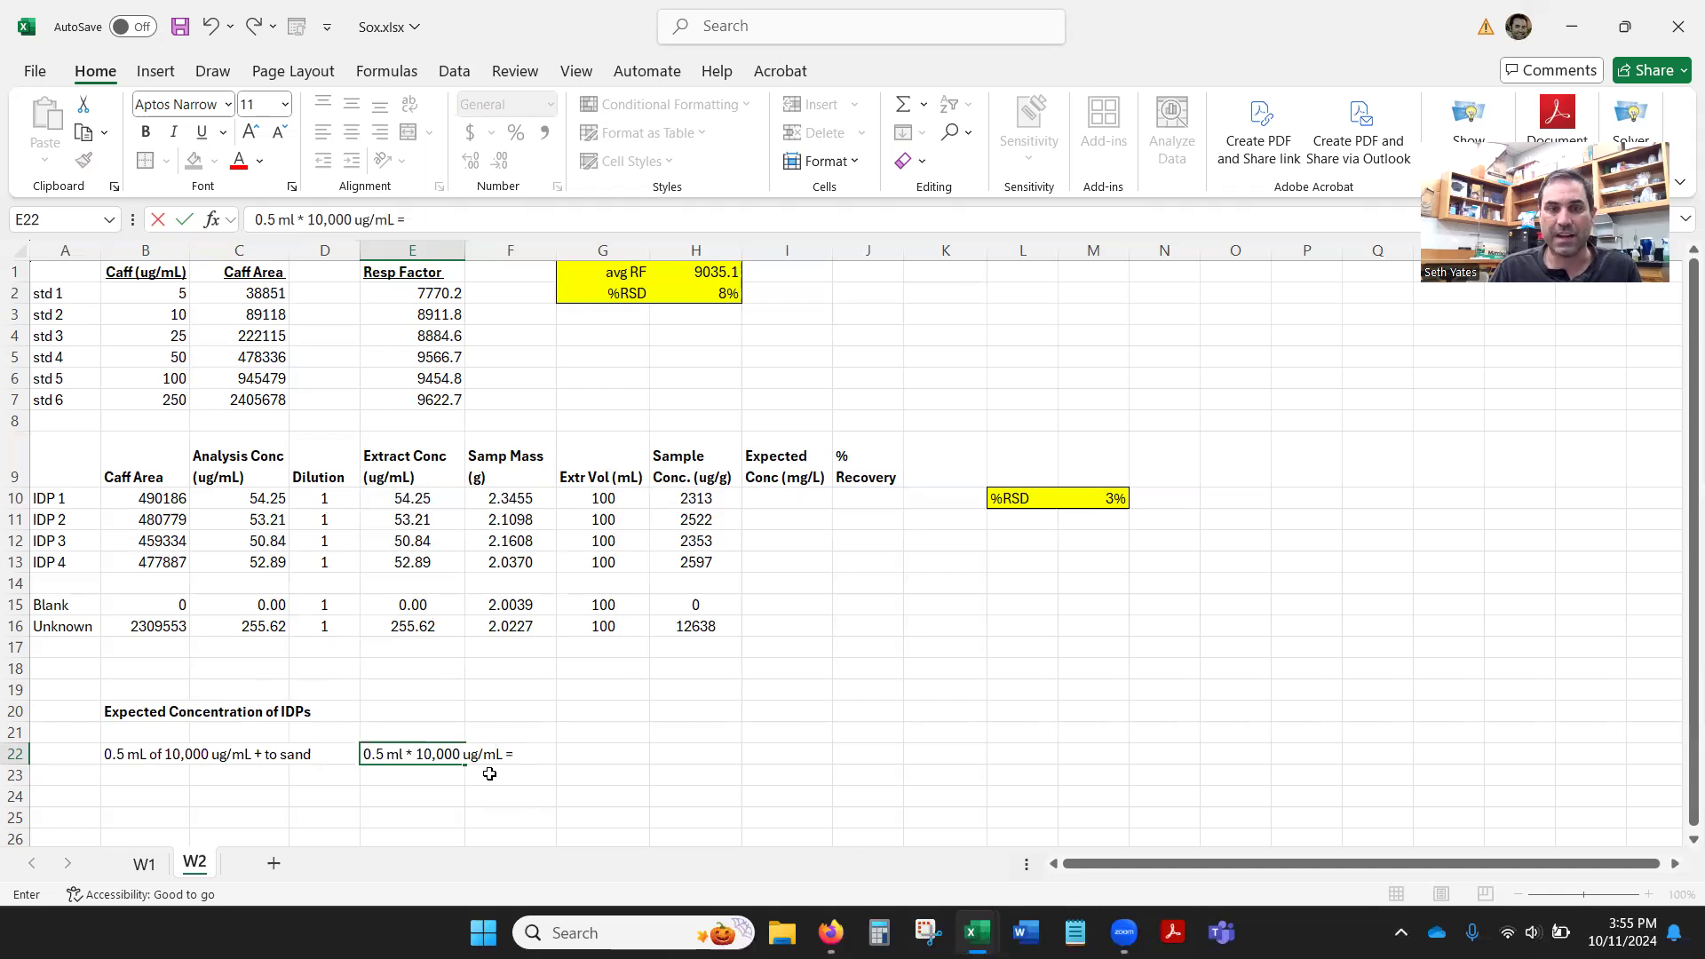
pyautogui.write(' 5.')
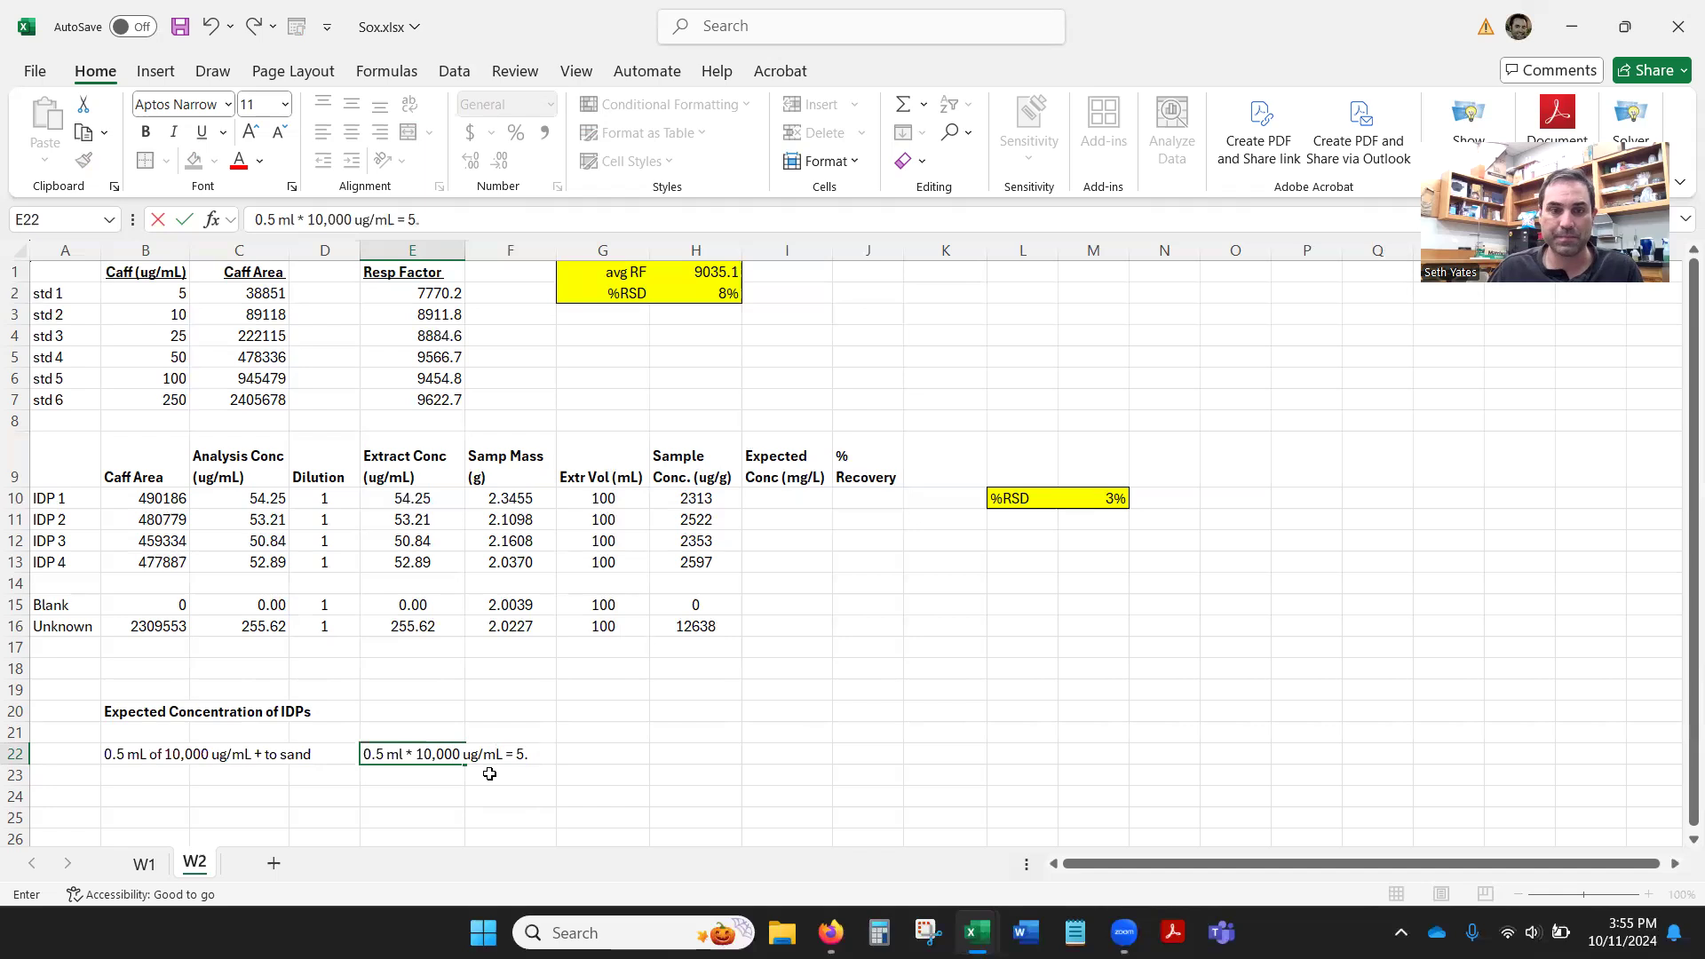
pyautogui.press('BackSpace')
pyautogui.write(',000 ug caffeine')
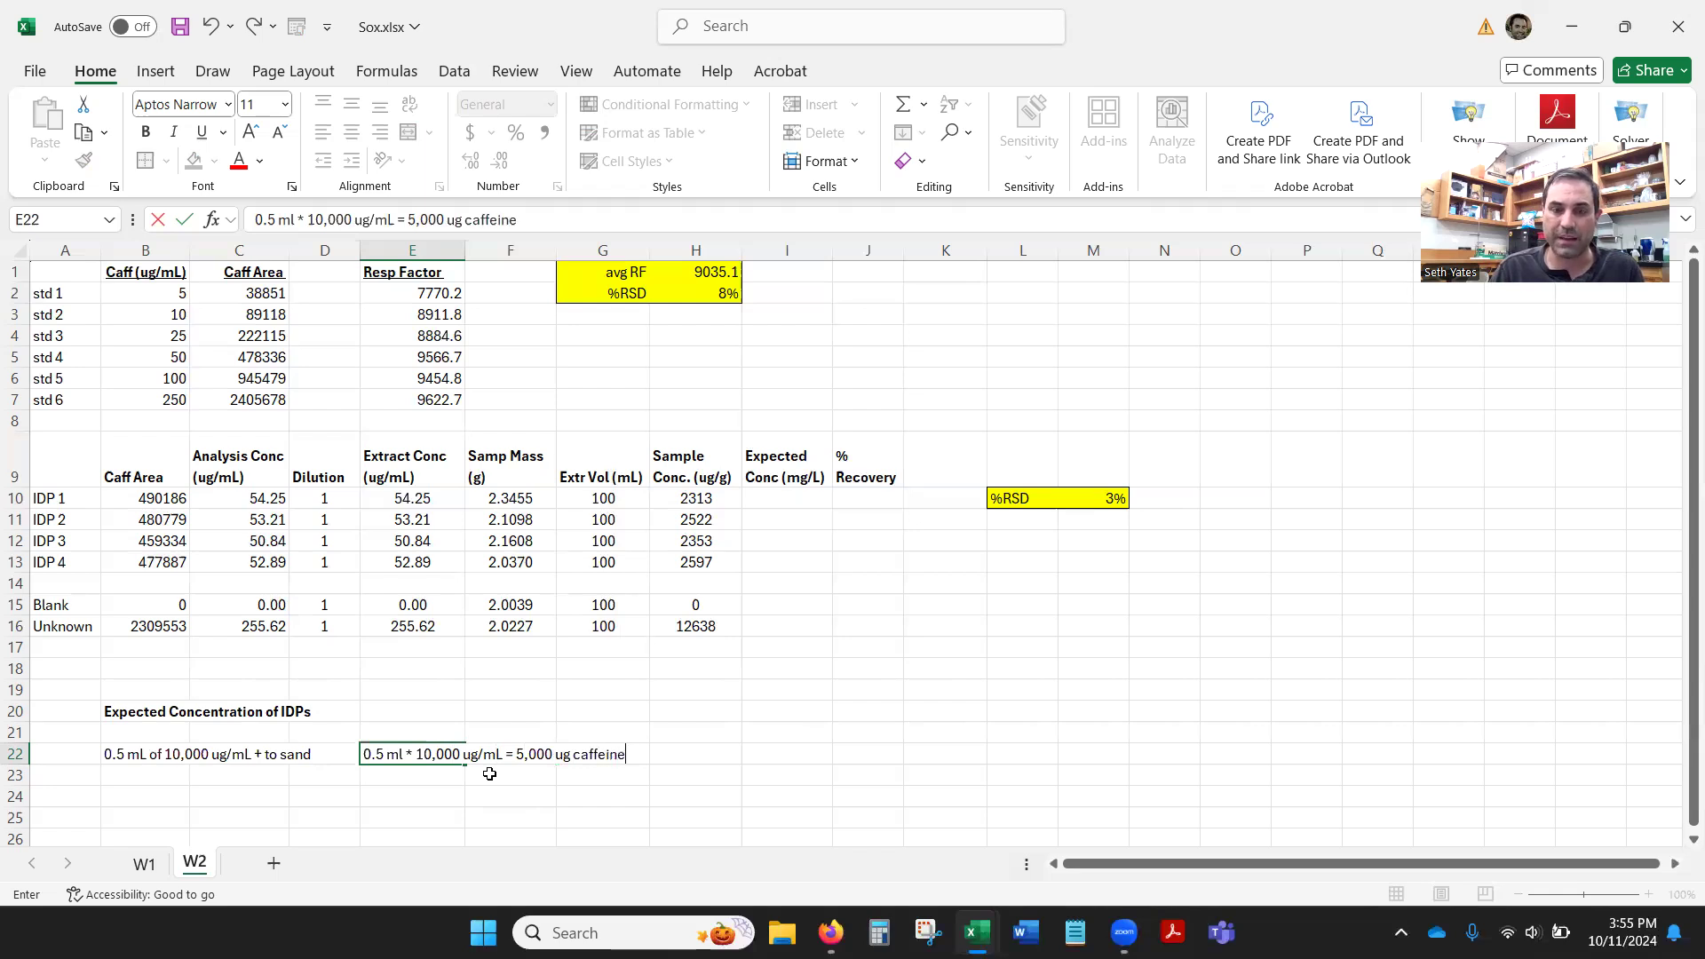
pyautogui.press('Return')
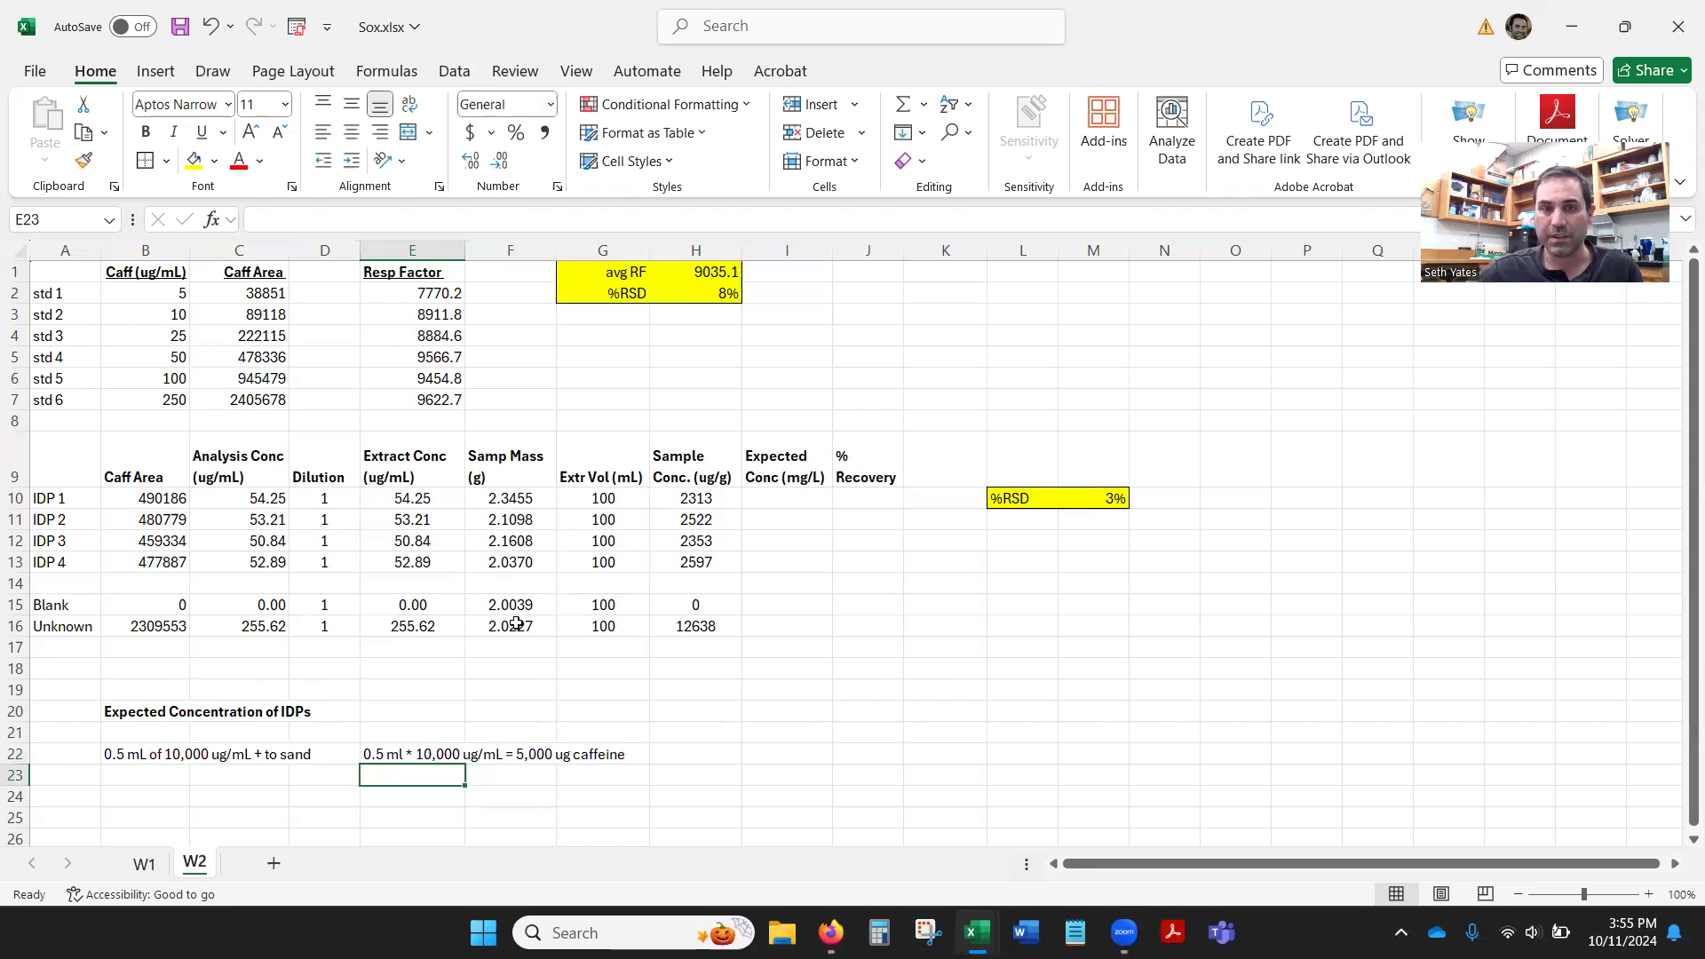
# Calculate the expected concentration of IDP 1 in I10 with the formula =5000/F10
pyautogui.click(772, 497)
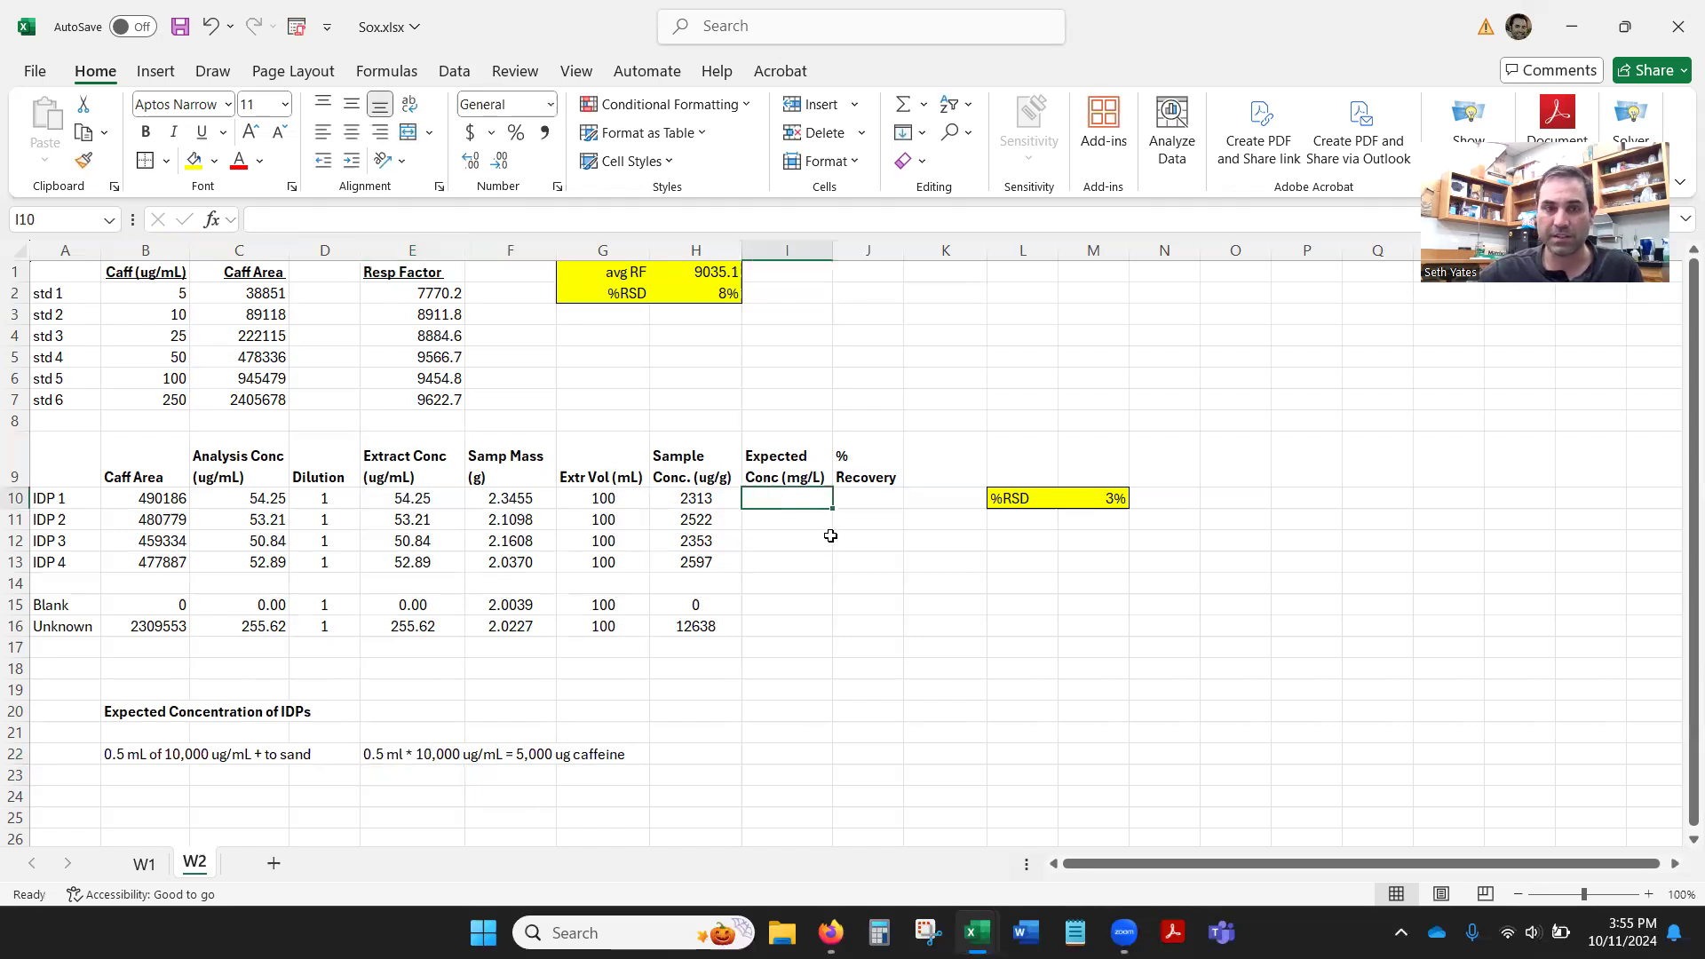
pyautogui.write('=5000/')
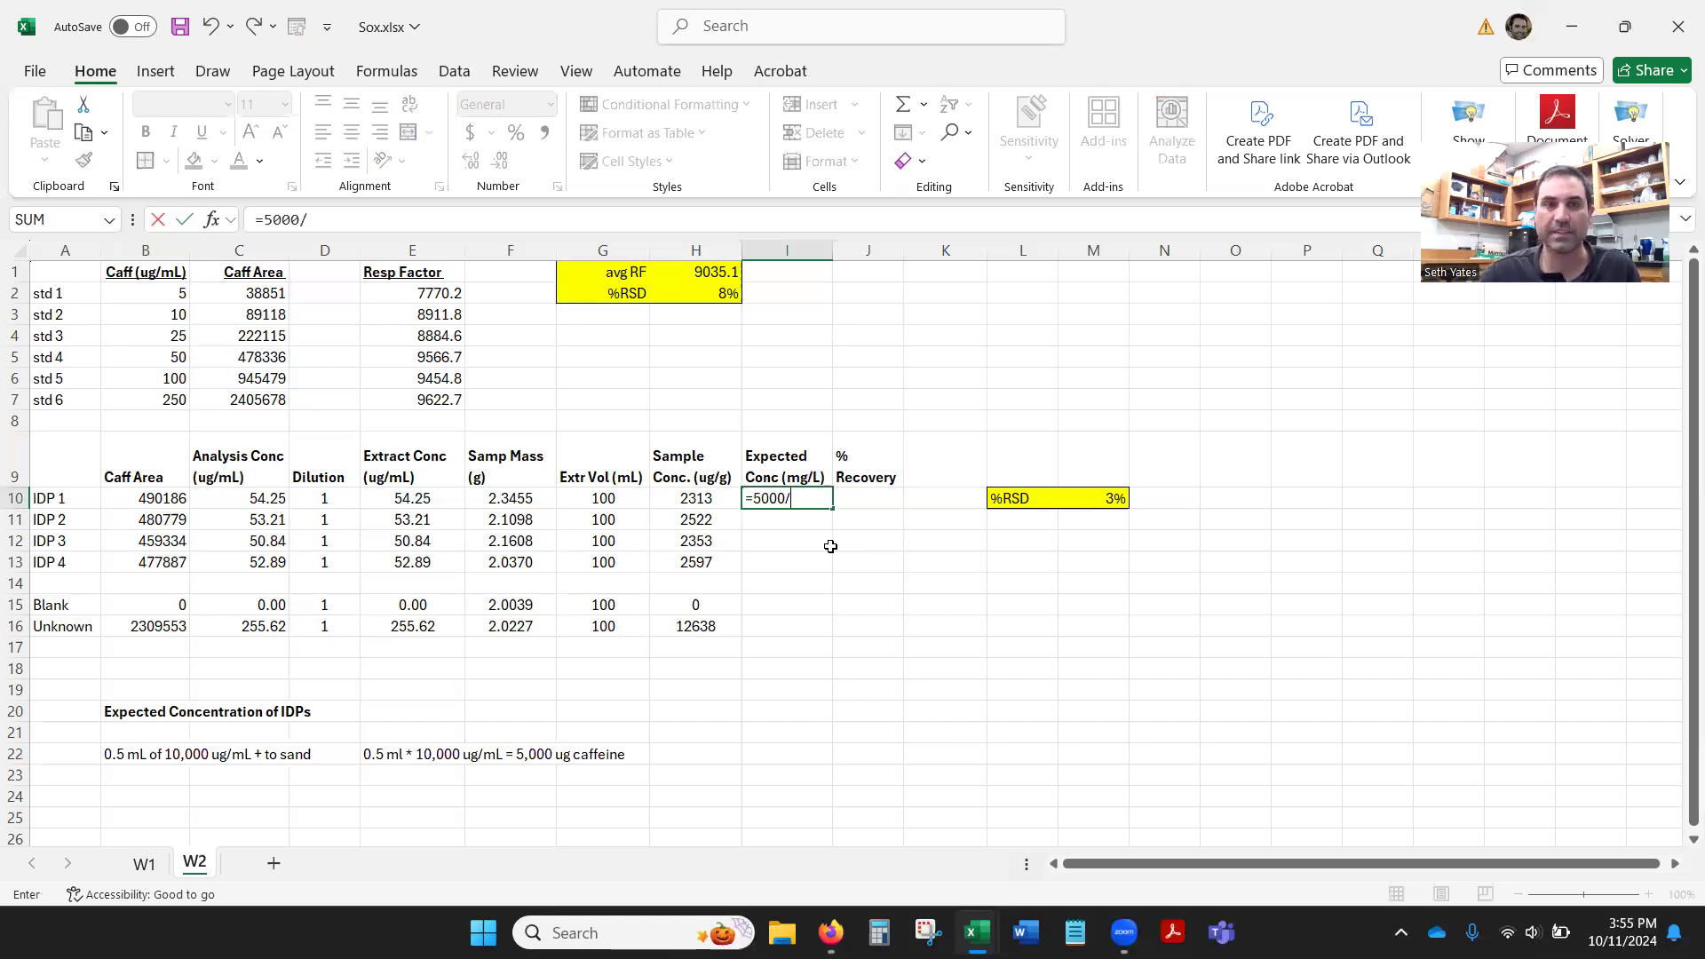
pyautogui.click(536, 501)
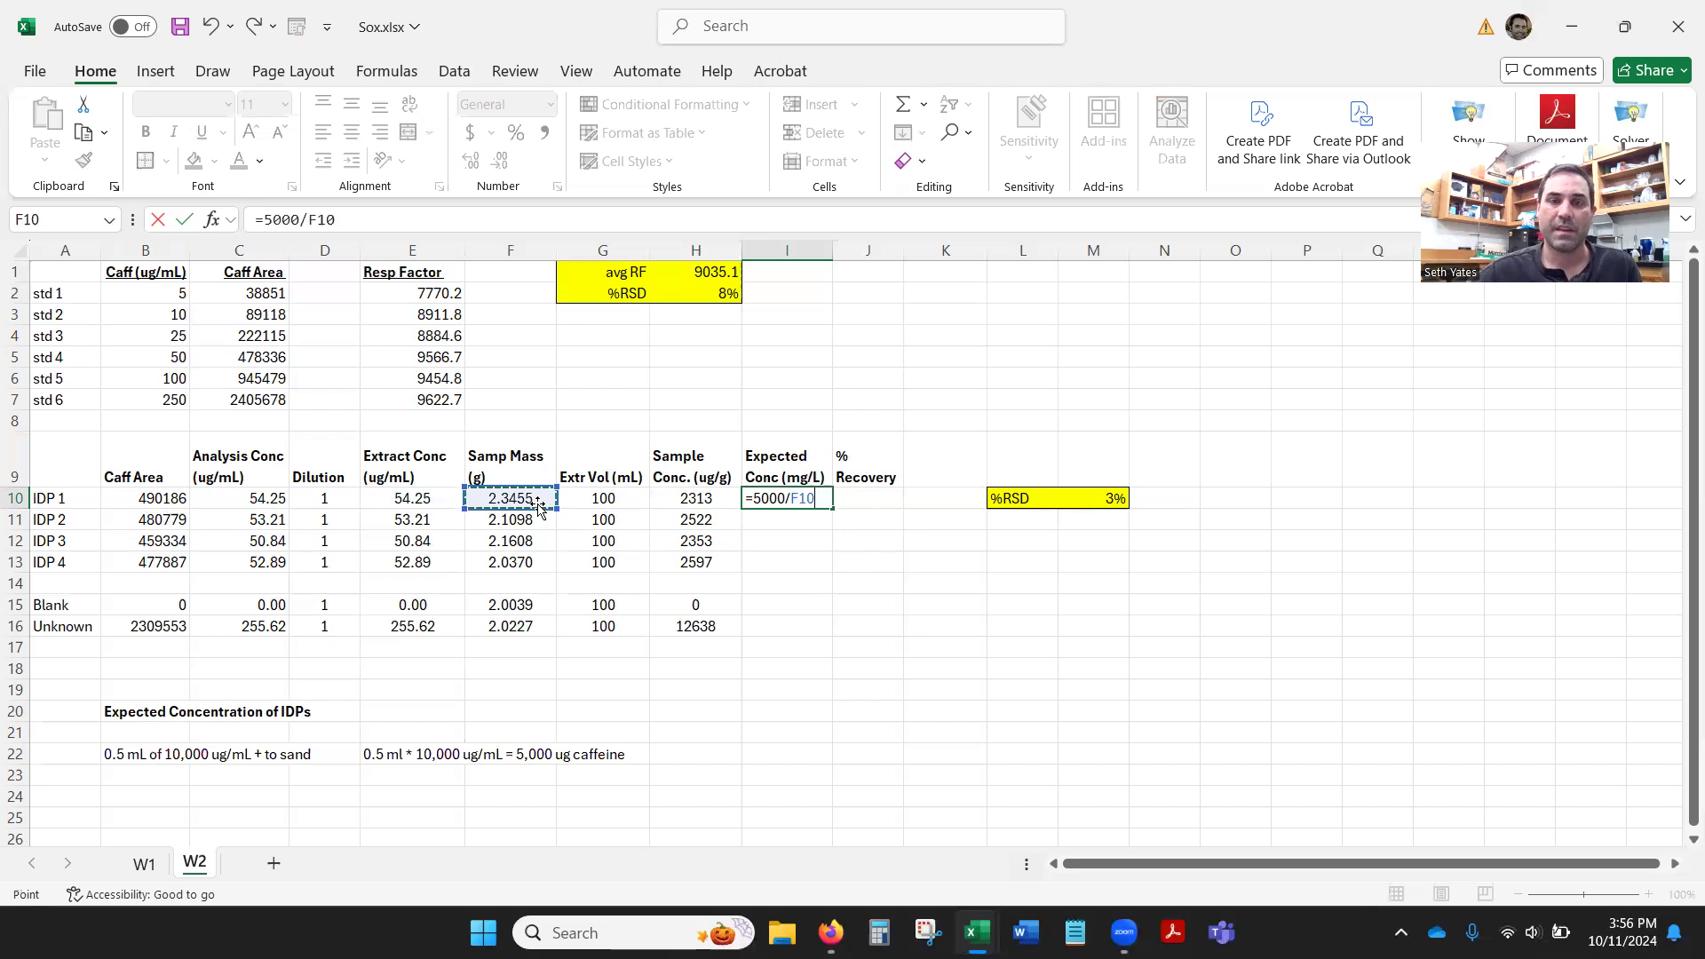
pyautogui.press('Return')
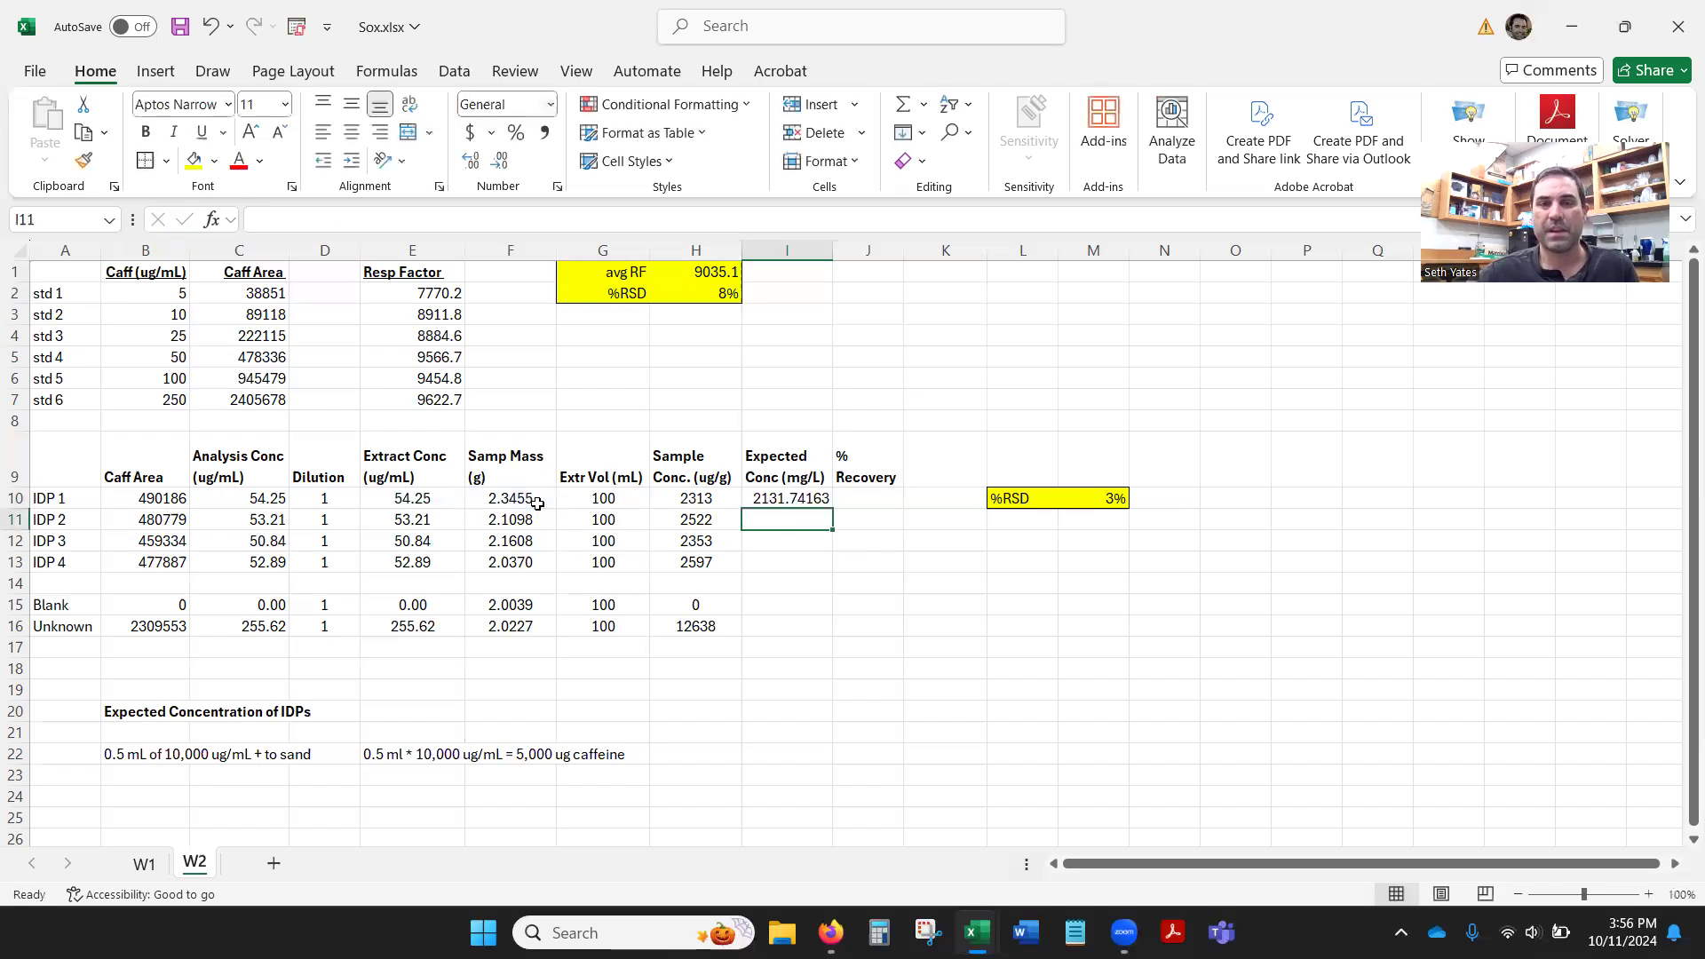
# Change the unit in the I9 header so it reads "Expected Conc (ug/g)"
pyautogui.doubleClick(818, 478)
pyautogui.press('BackSpace')
pyautogui.press('BackSpace')
pyautogui.press('BackSpace')
pyautogui.press('BackSpace')
pyautogui.write('ug/g')
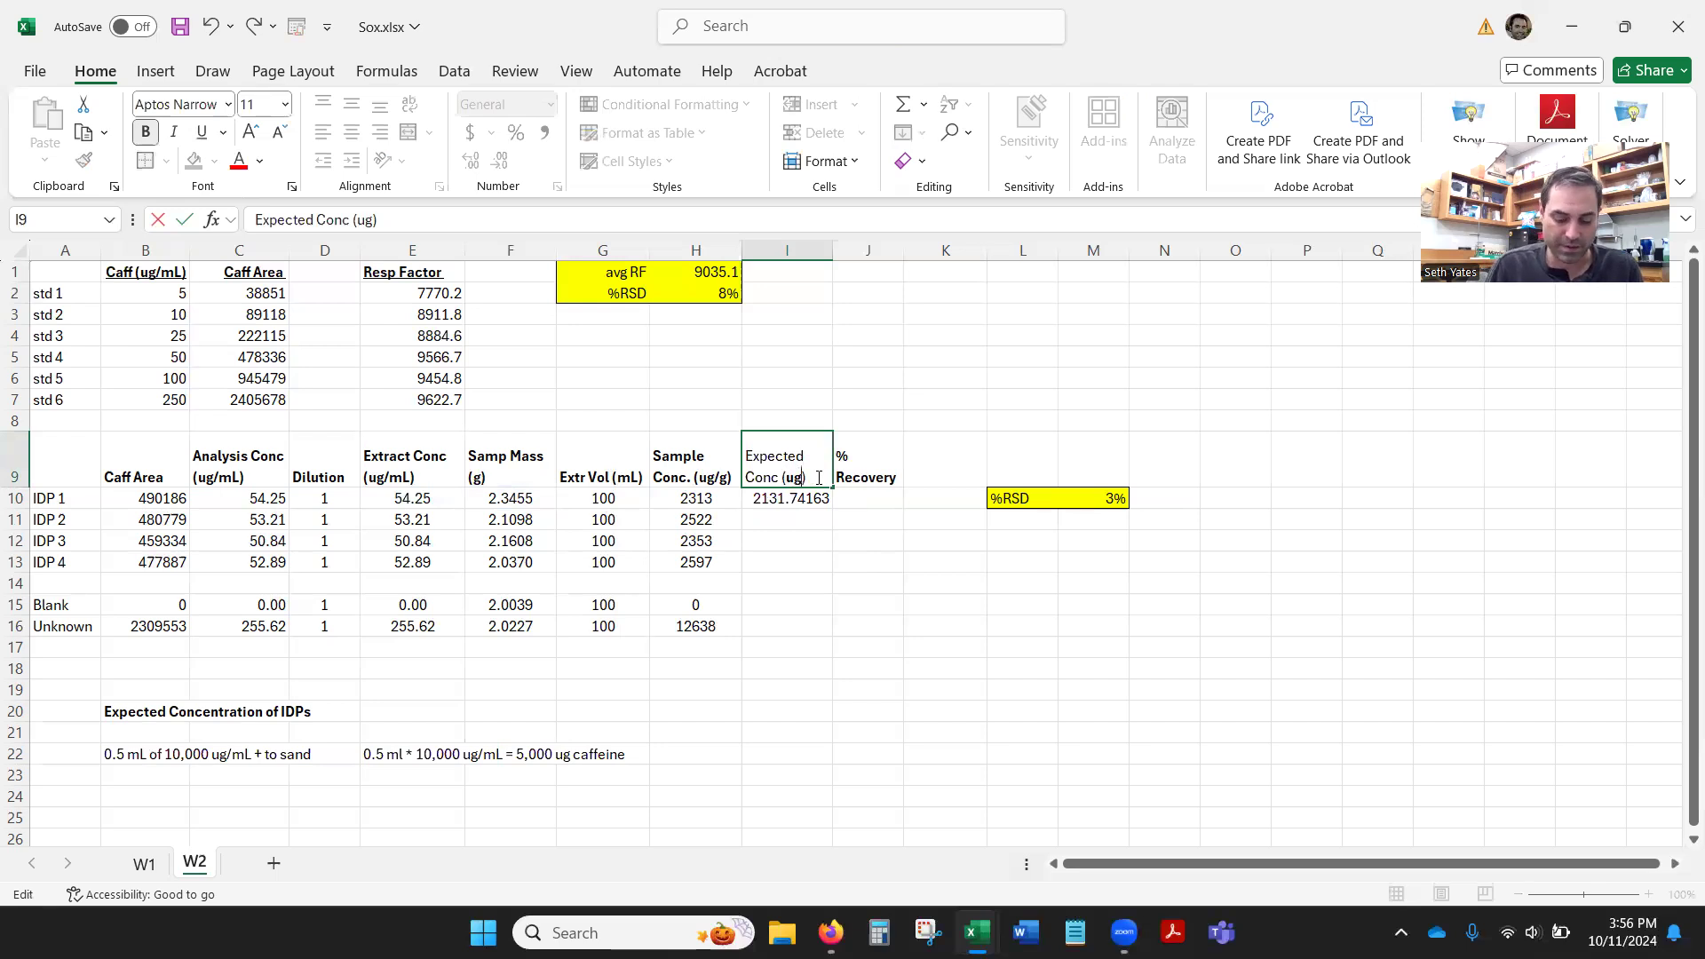
pyautogui.press('Return')
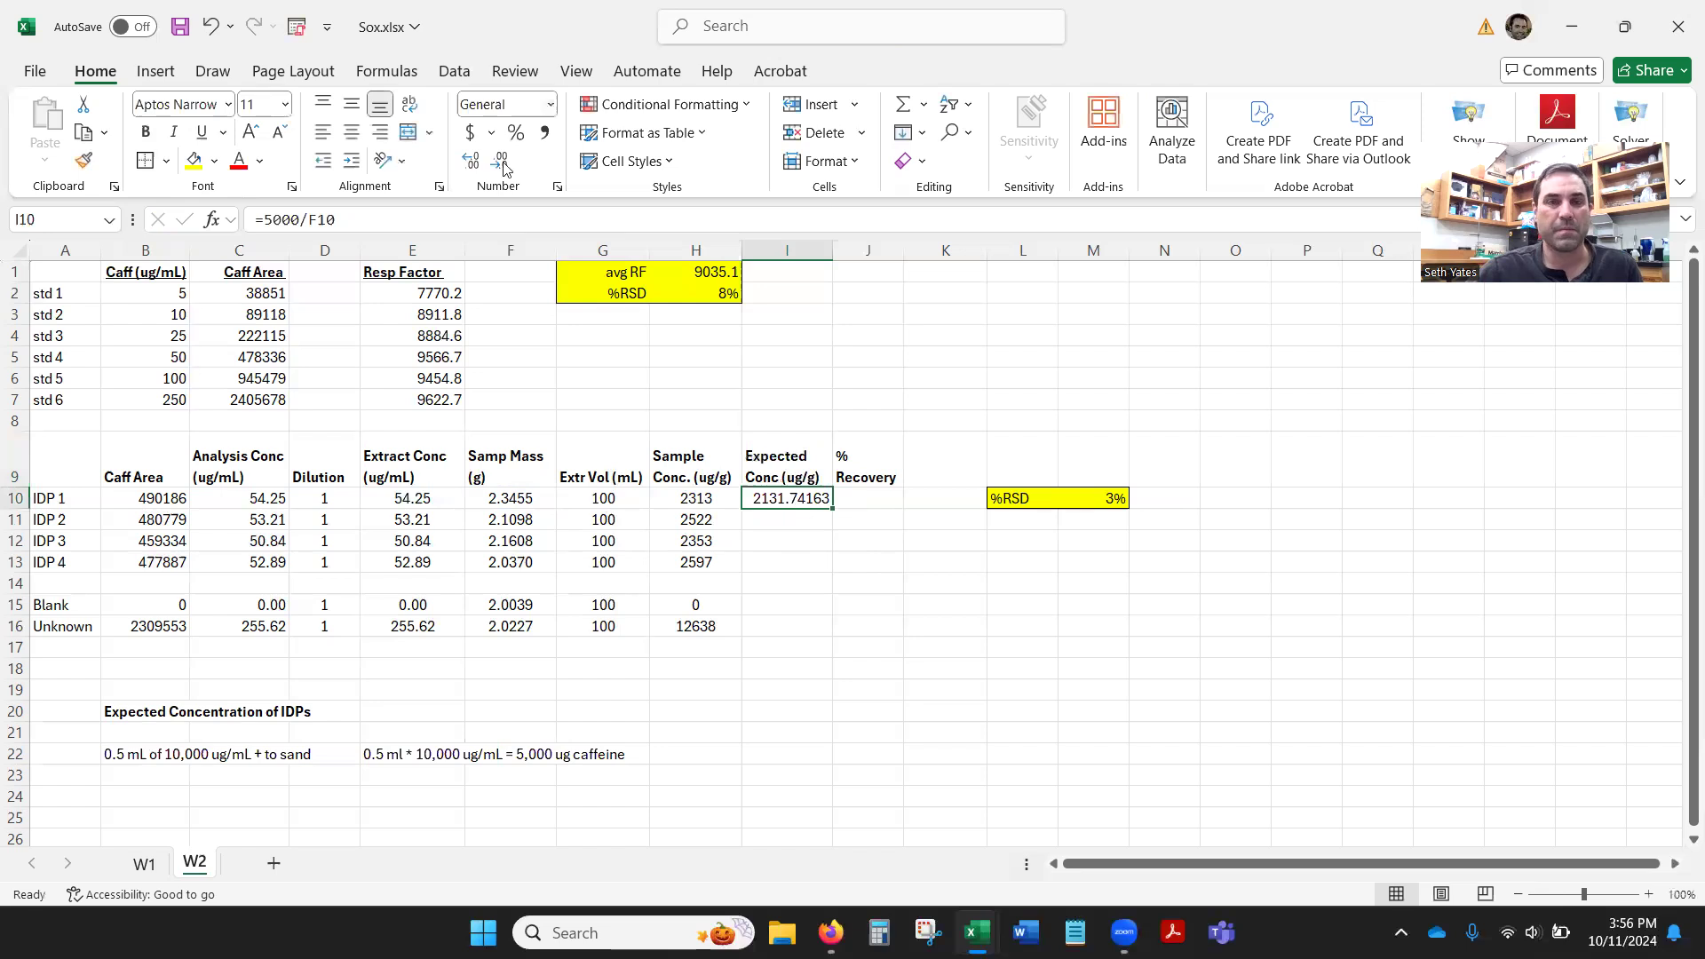
# Format I10 to show no decimal places and fill its formula down through I13
pyautogui.click(472, 162)
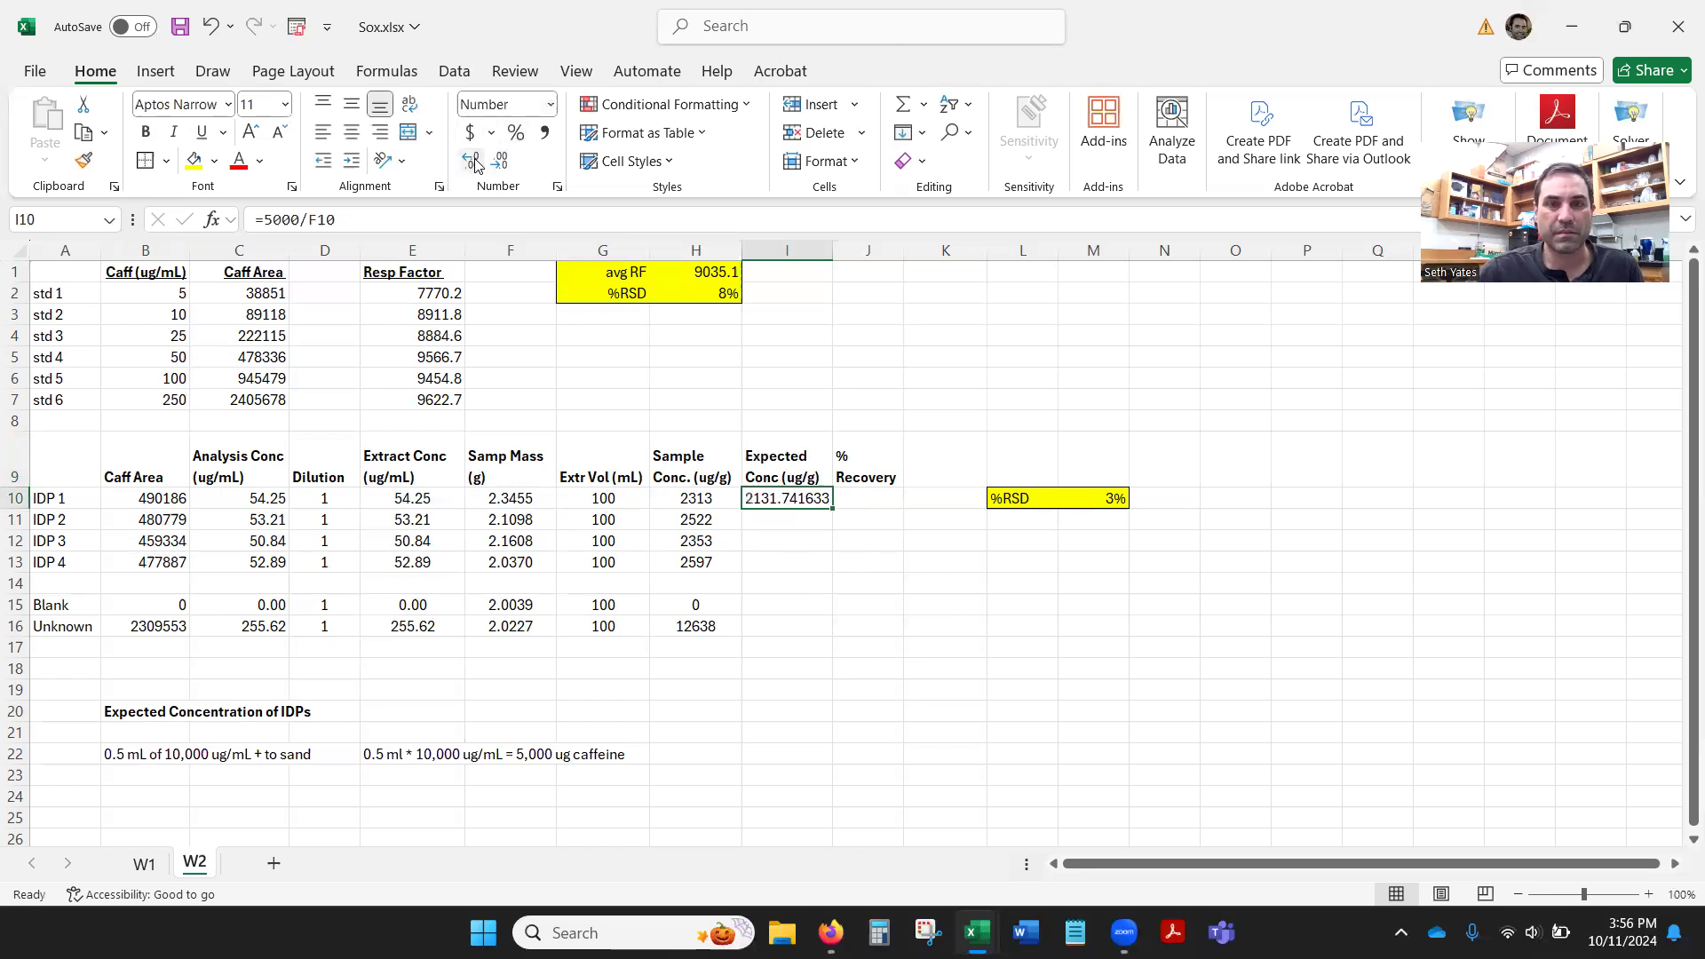
pyautogui.click(499, 163)
pyautogui.click(498, 163)
pyautogui.click(498, 163)
pyautogui.click(498, 163)
pyautogui.click(499, 163)
pyautogui.click(498, 163)
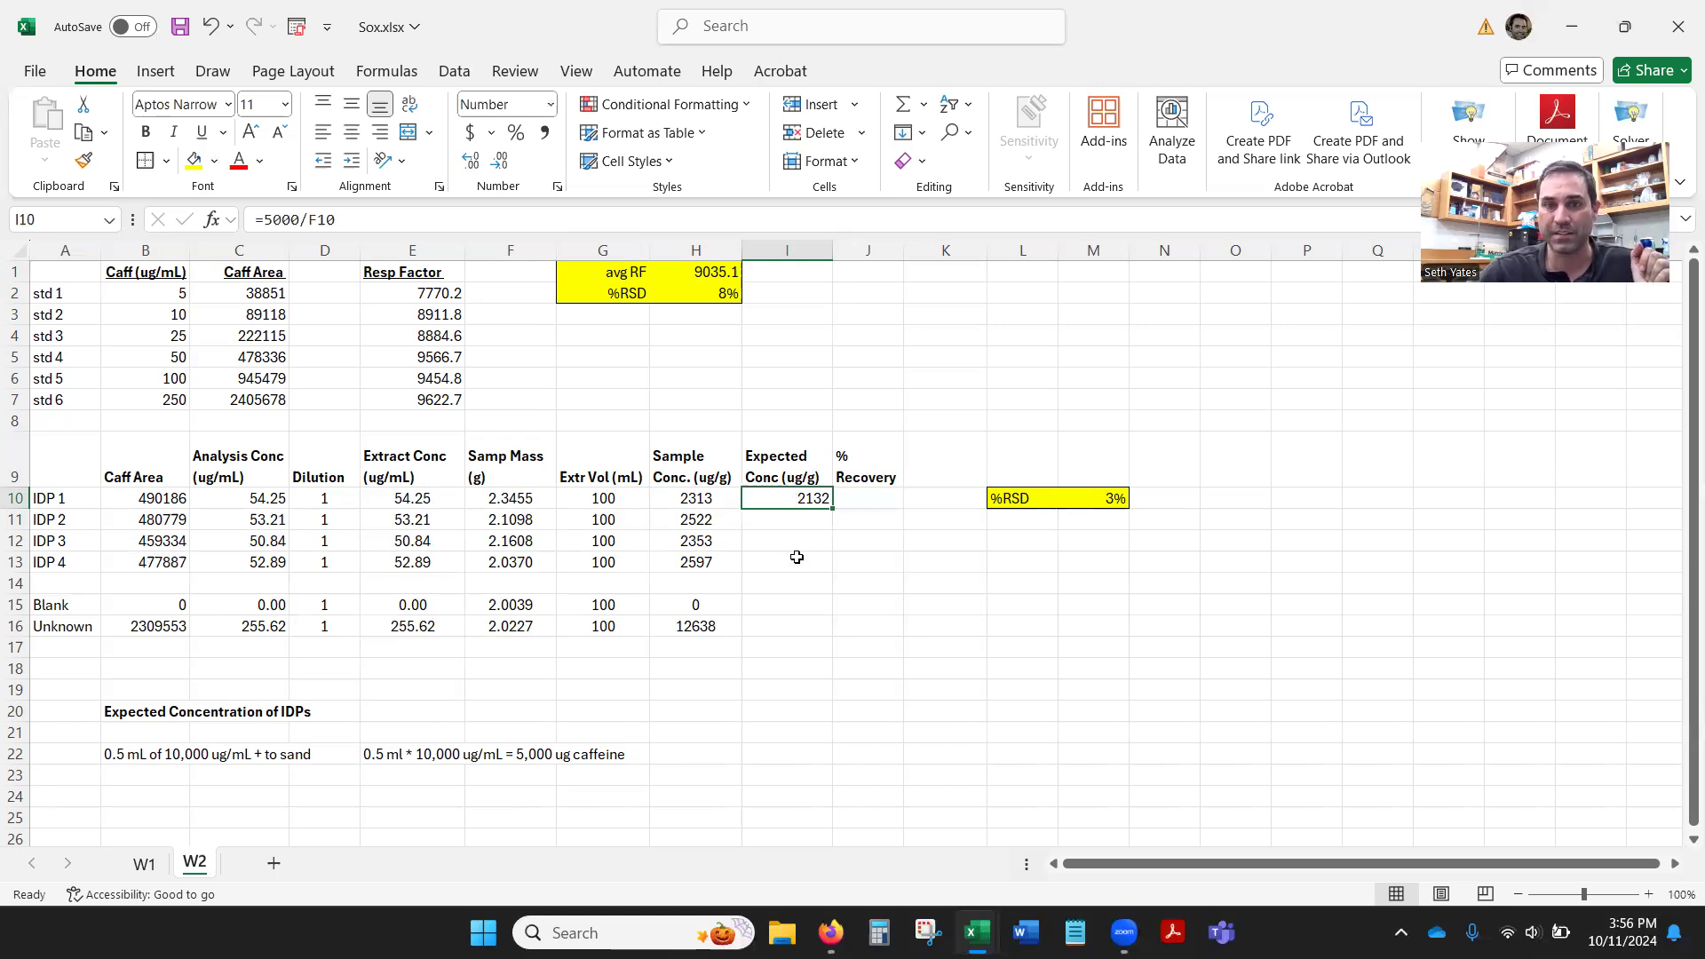
pyautogui.moveTo(832, 508); pyautogui.dragTo(833, 572)
pyautogui.click(805, 499)
pyautogui.moveTo(802, 511); pyautogui.dragTo(803, 563)
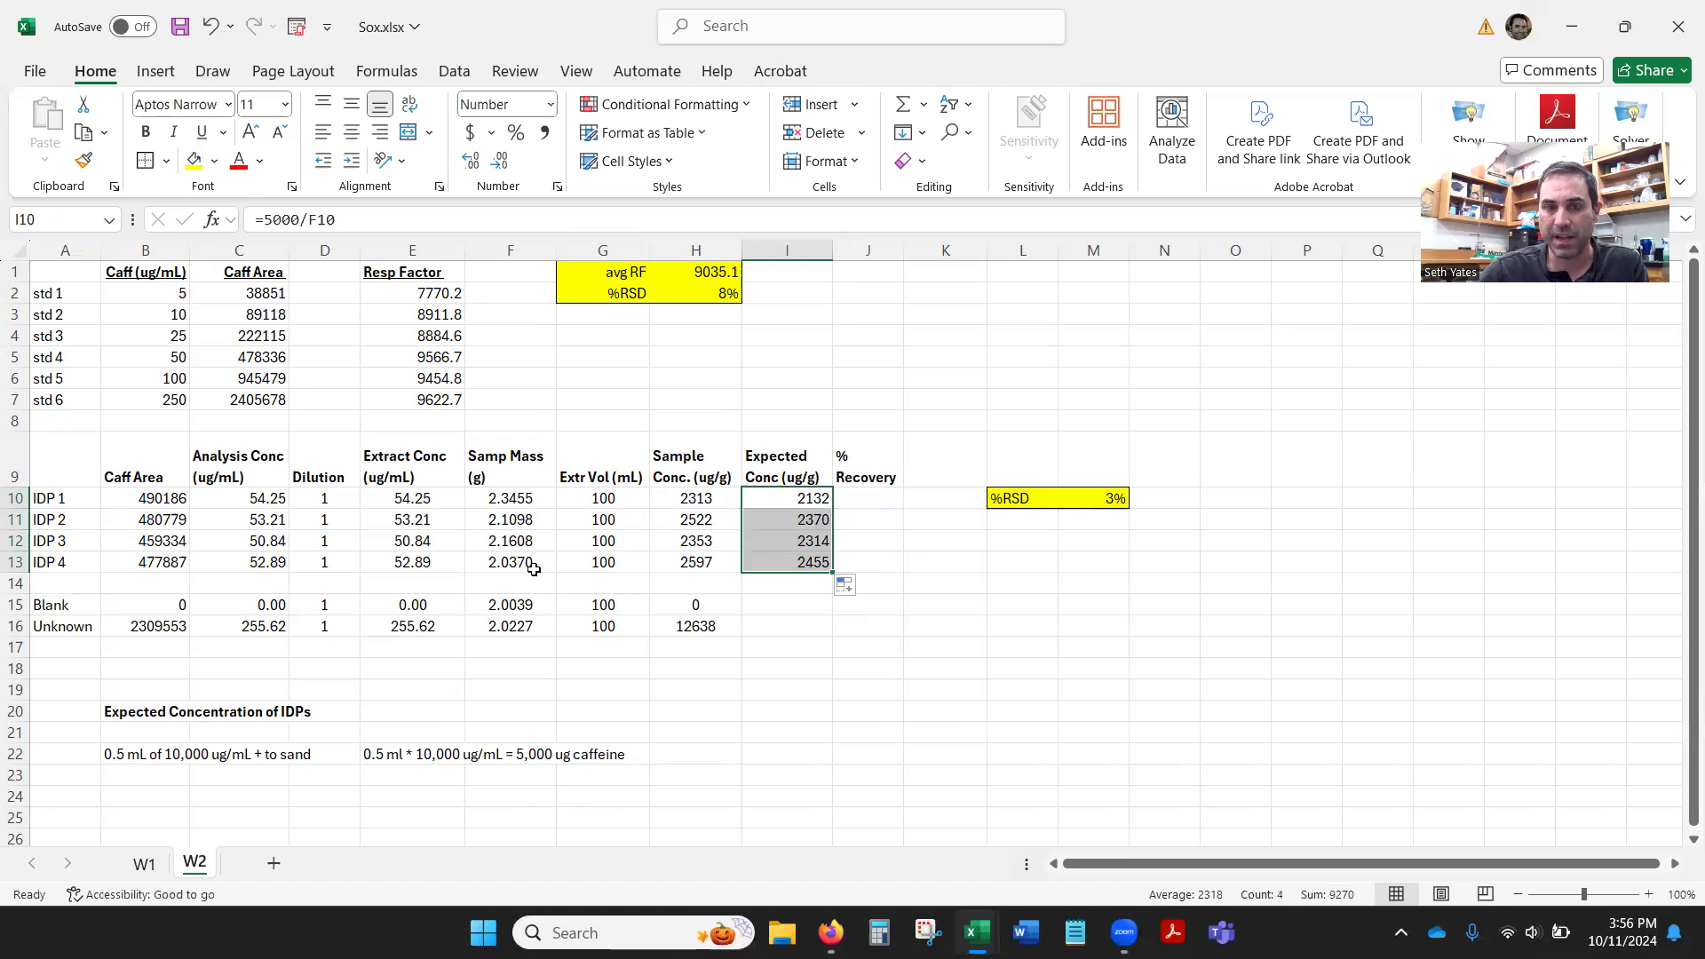
# Calculate the percent recovery in J10 with =H10/I10 and fill the formula down through J13
pyautogui.click(865, 498)
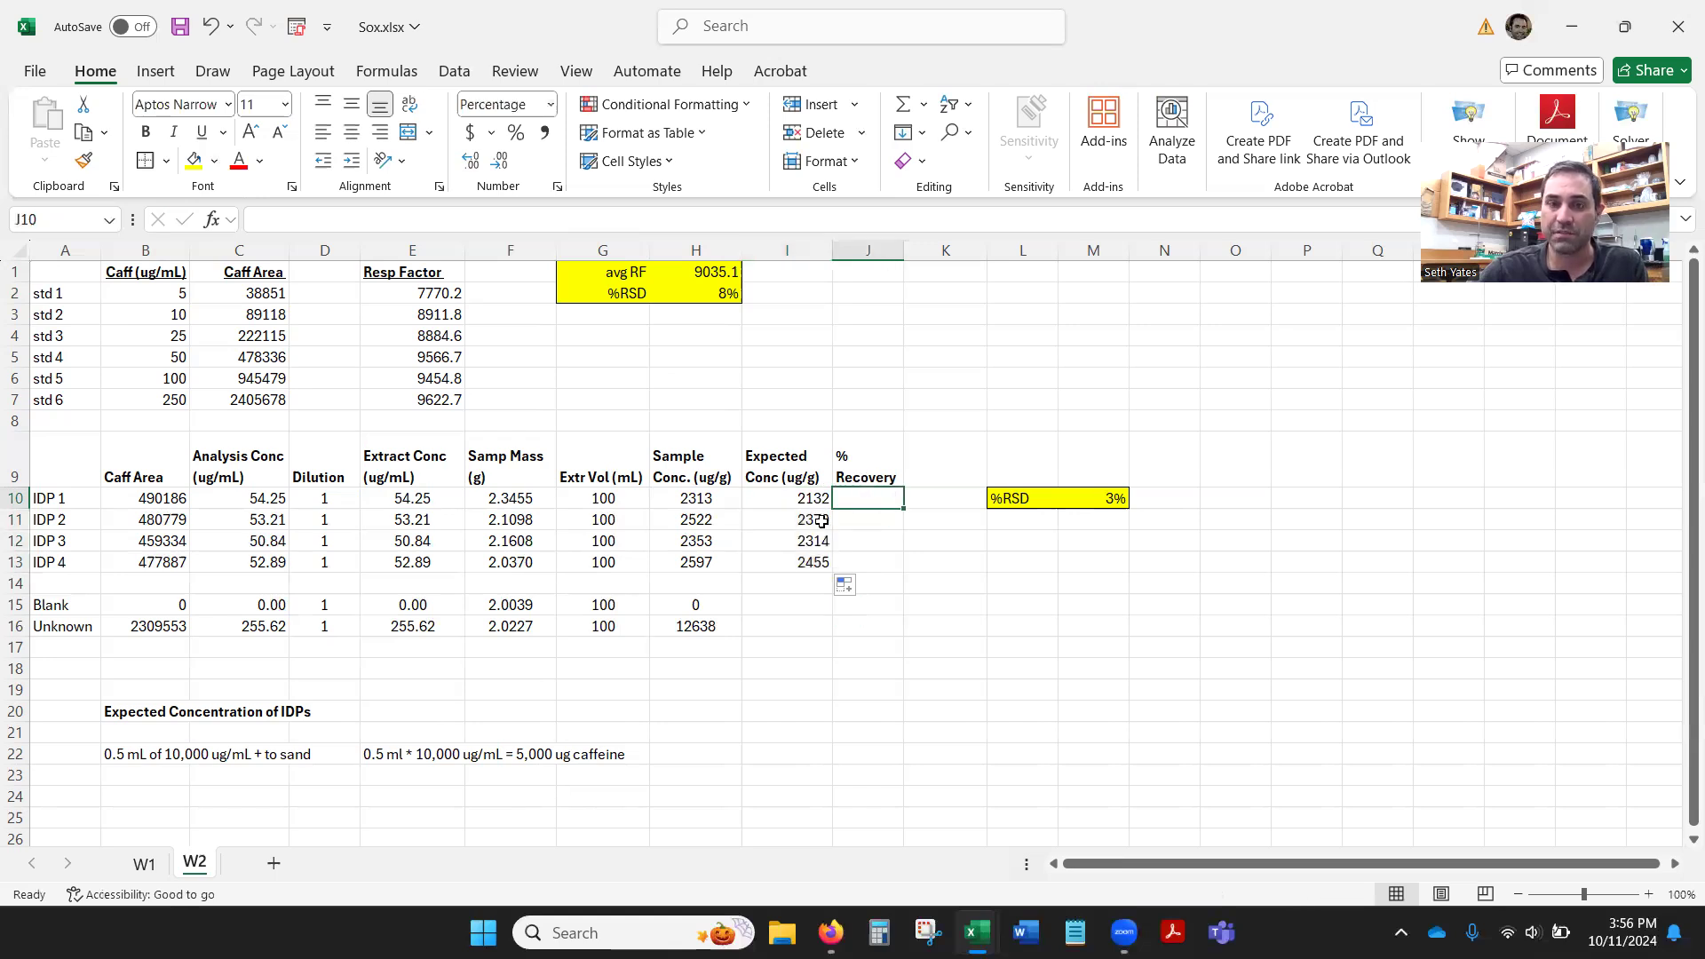
pyautogui.write('=')
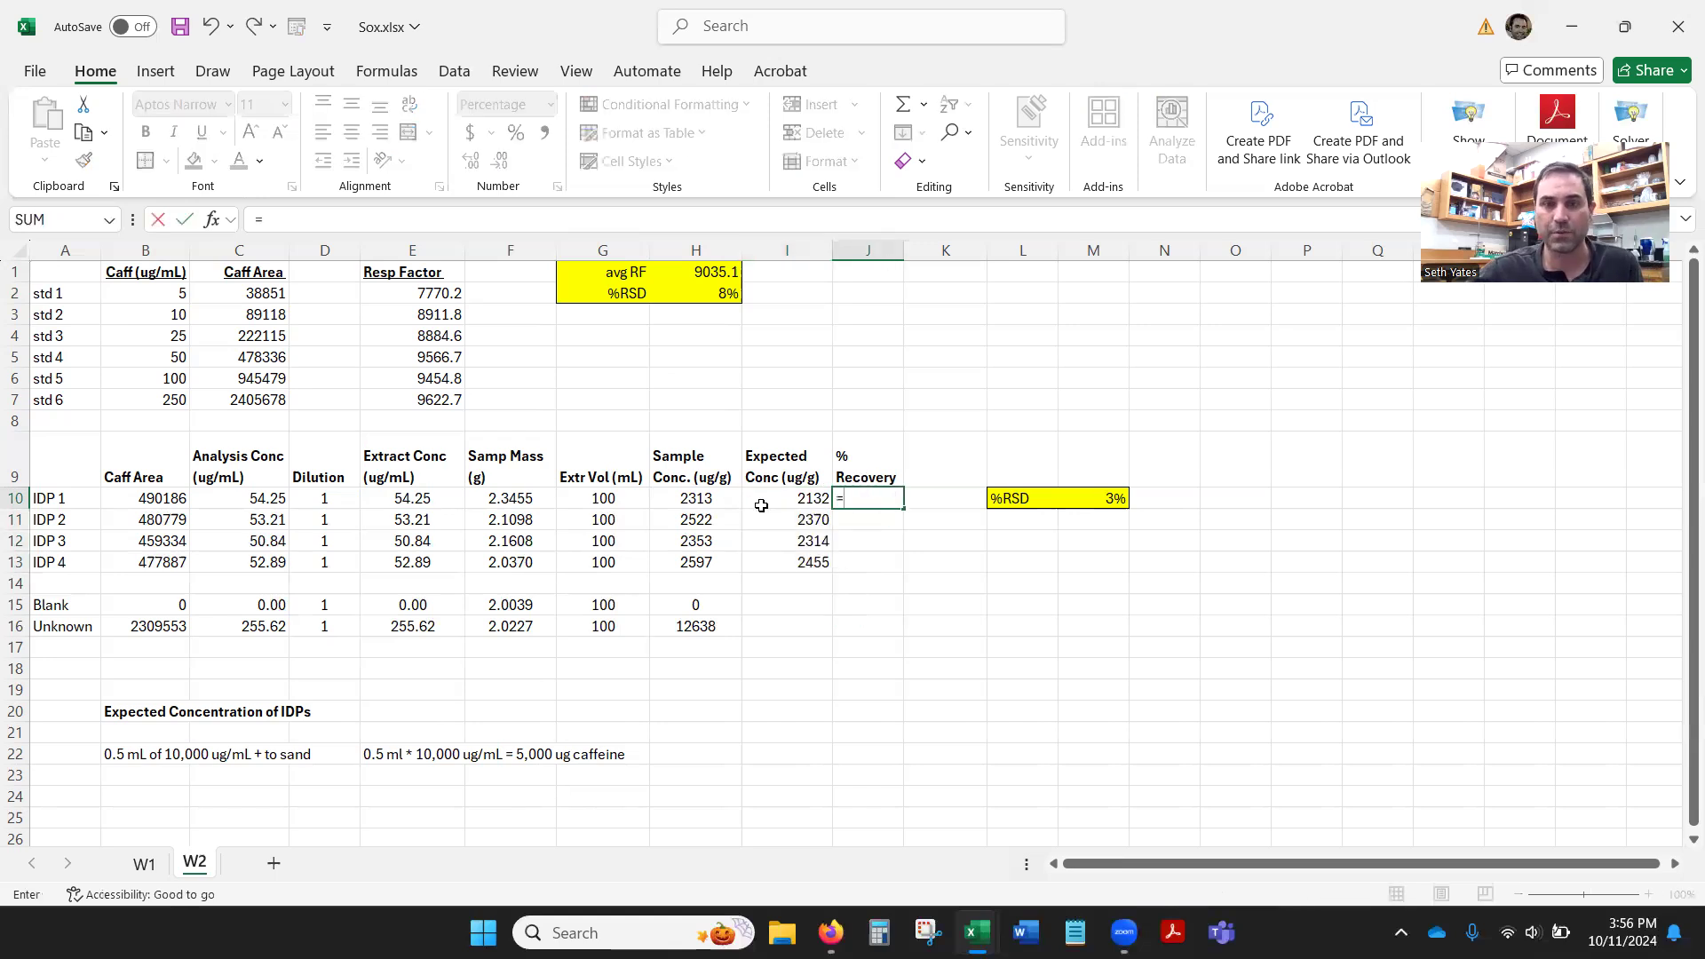
pyautogui.click(704, 497)
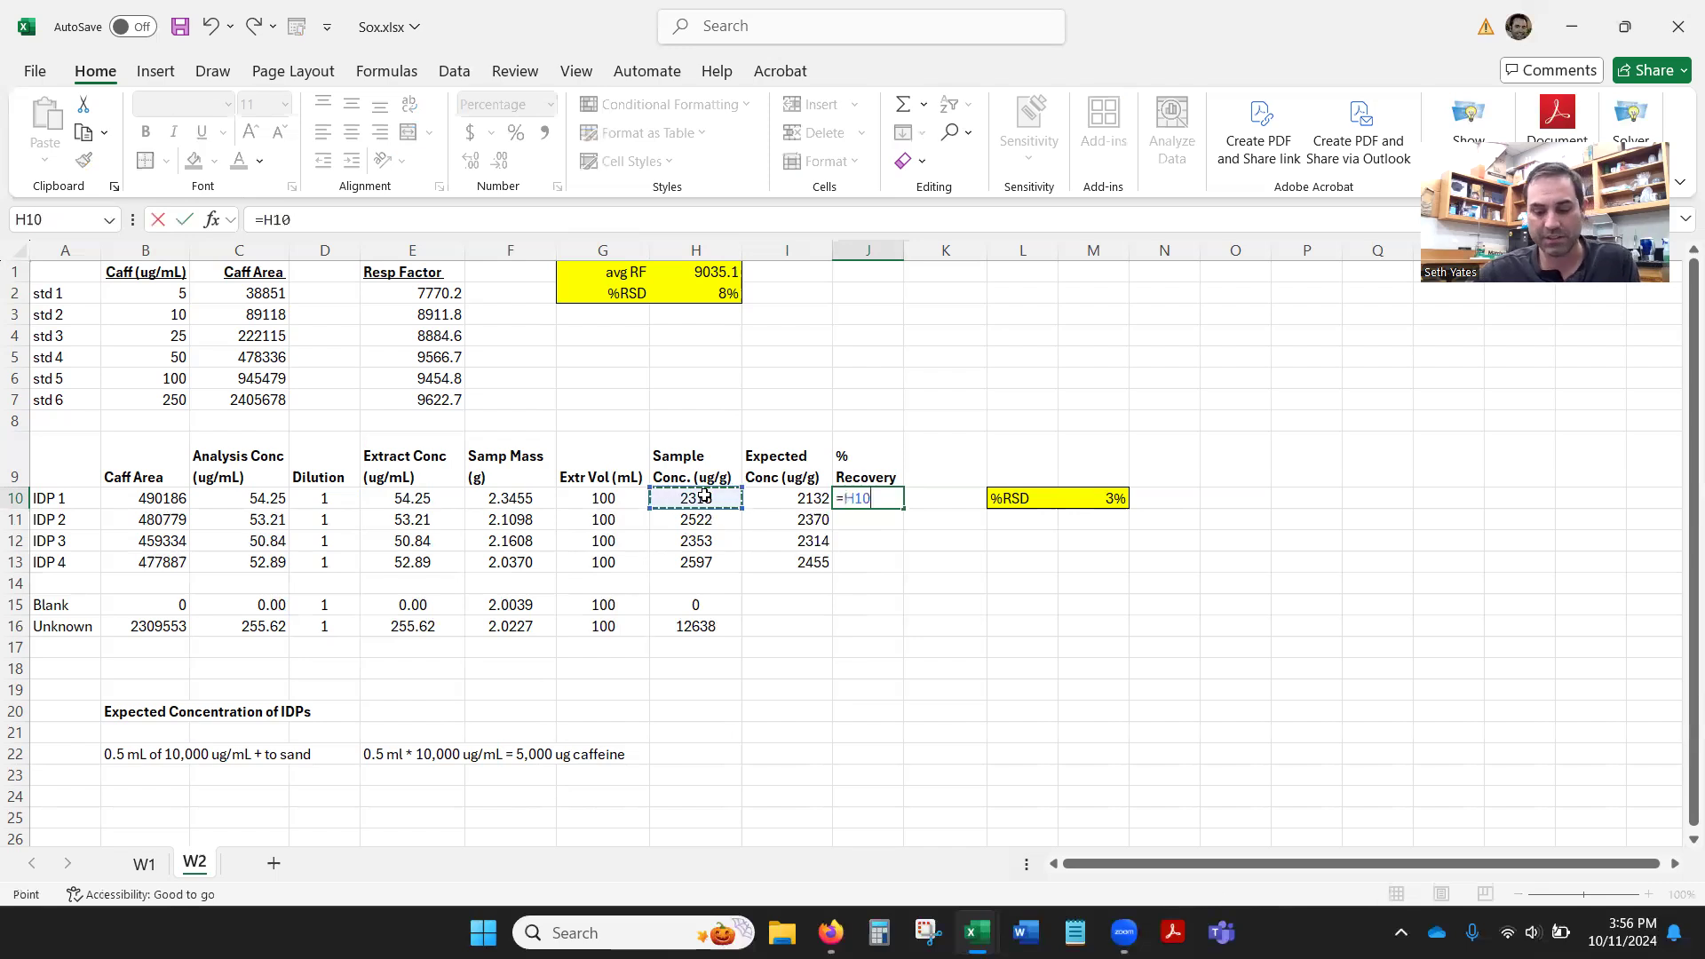
pyautogui.write('/')
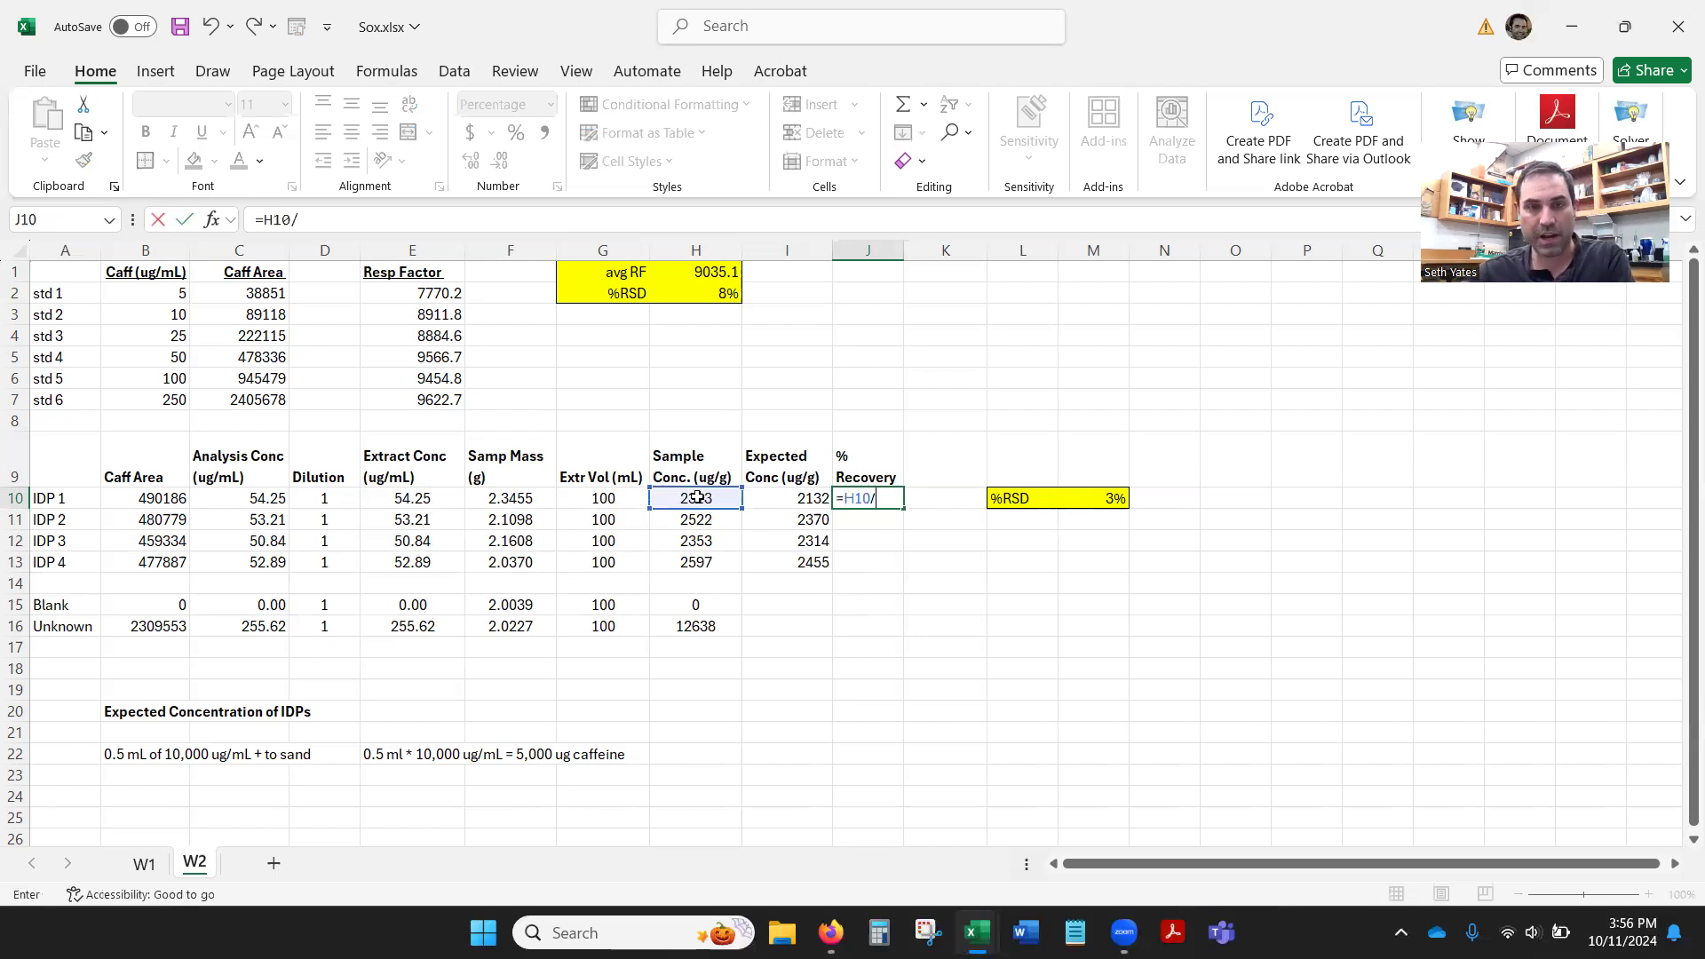
pyautogui.click(804, 497)
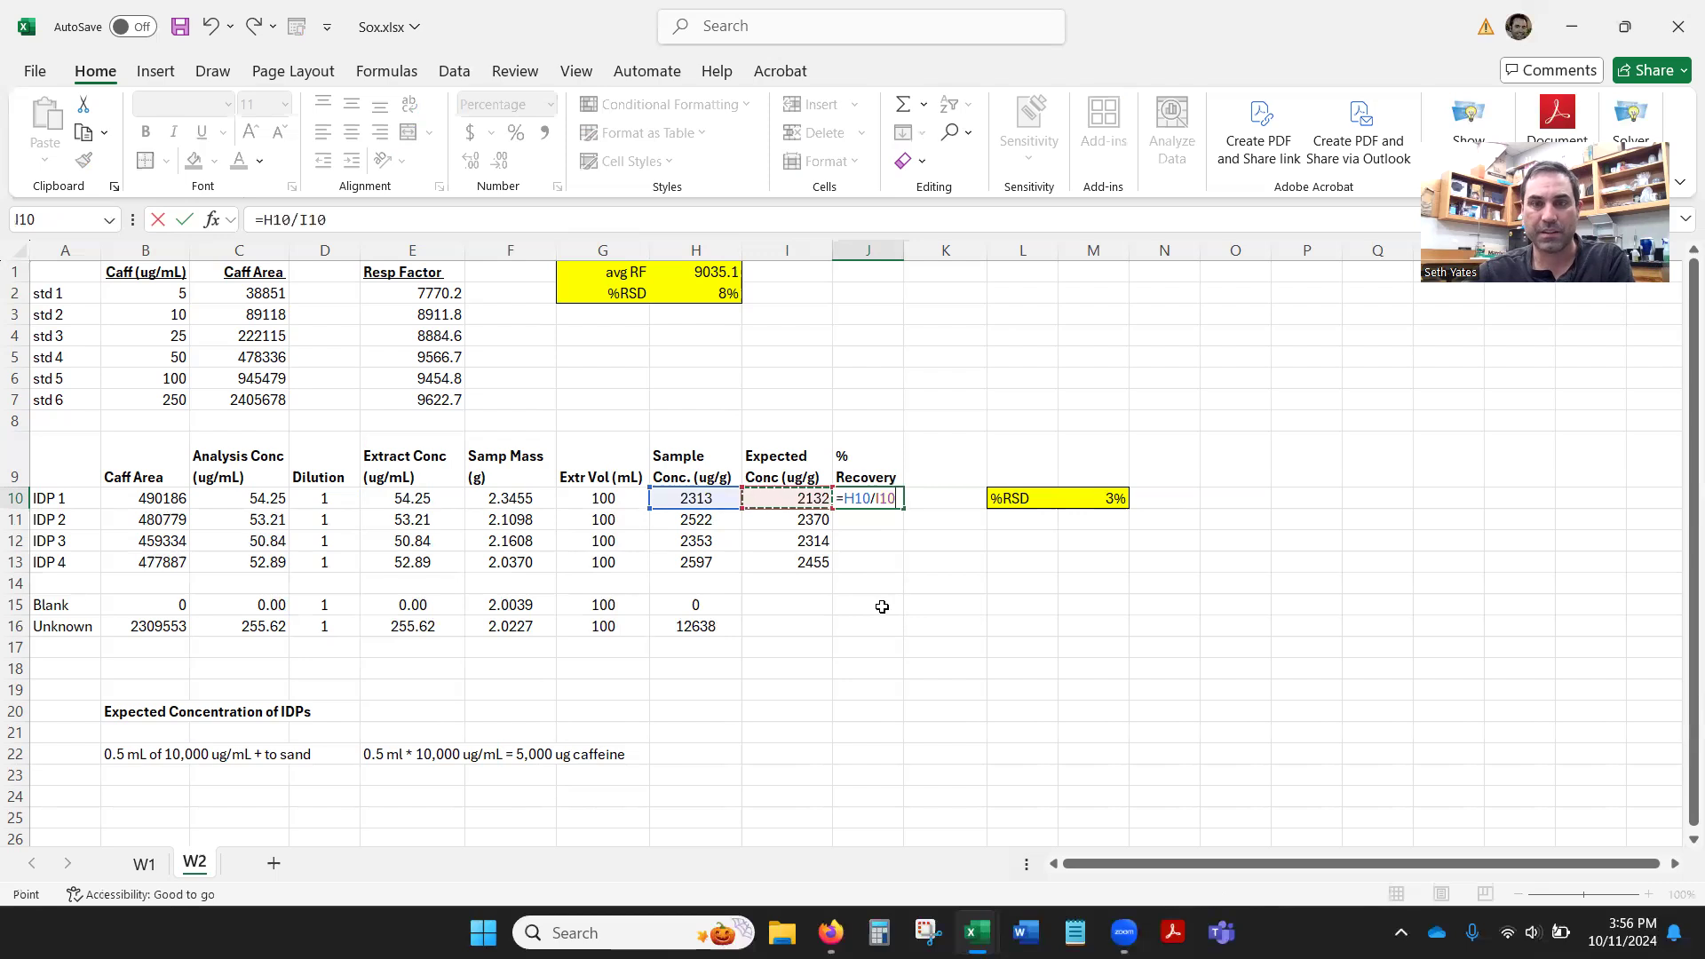
pyautogui.press('Return')
pyautogui.click(892, 497)
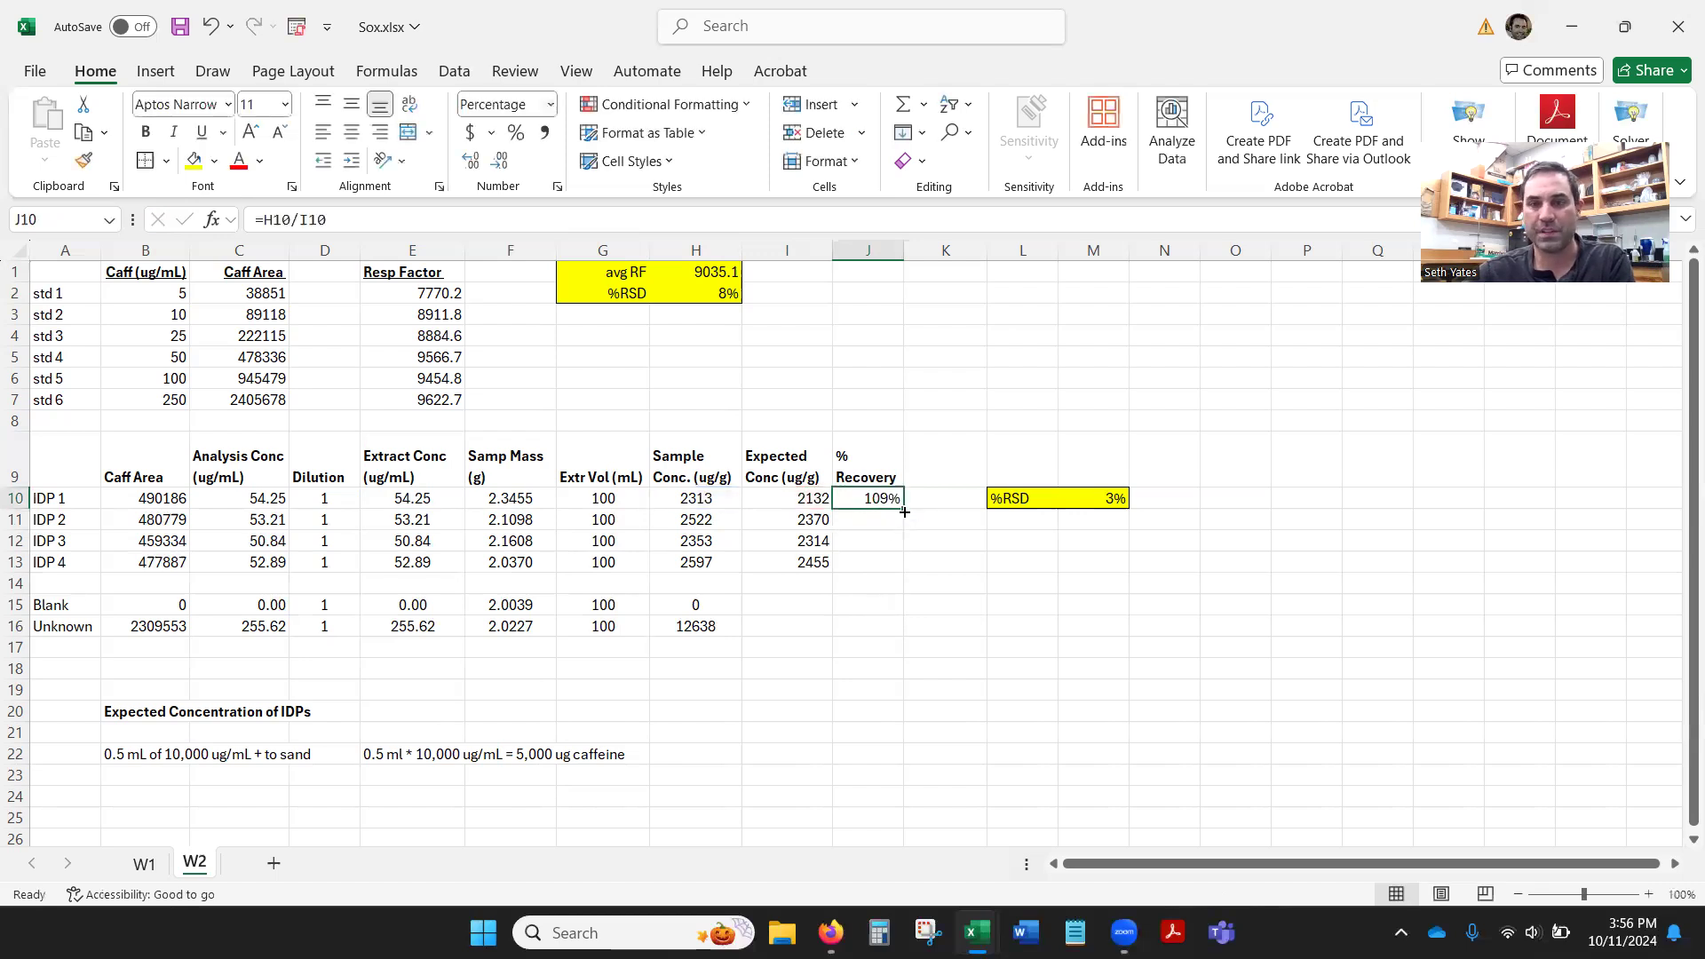
pyautogui.moveTo(904, 510); pyautogui.dragTo(904, 572)
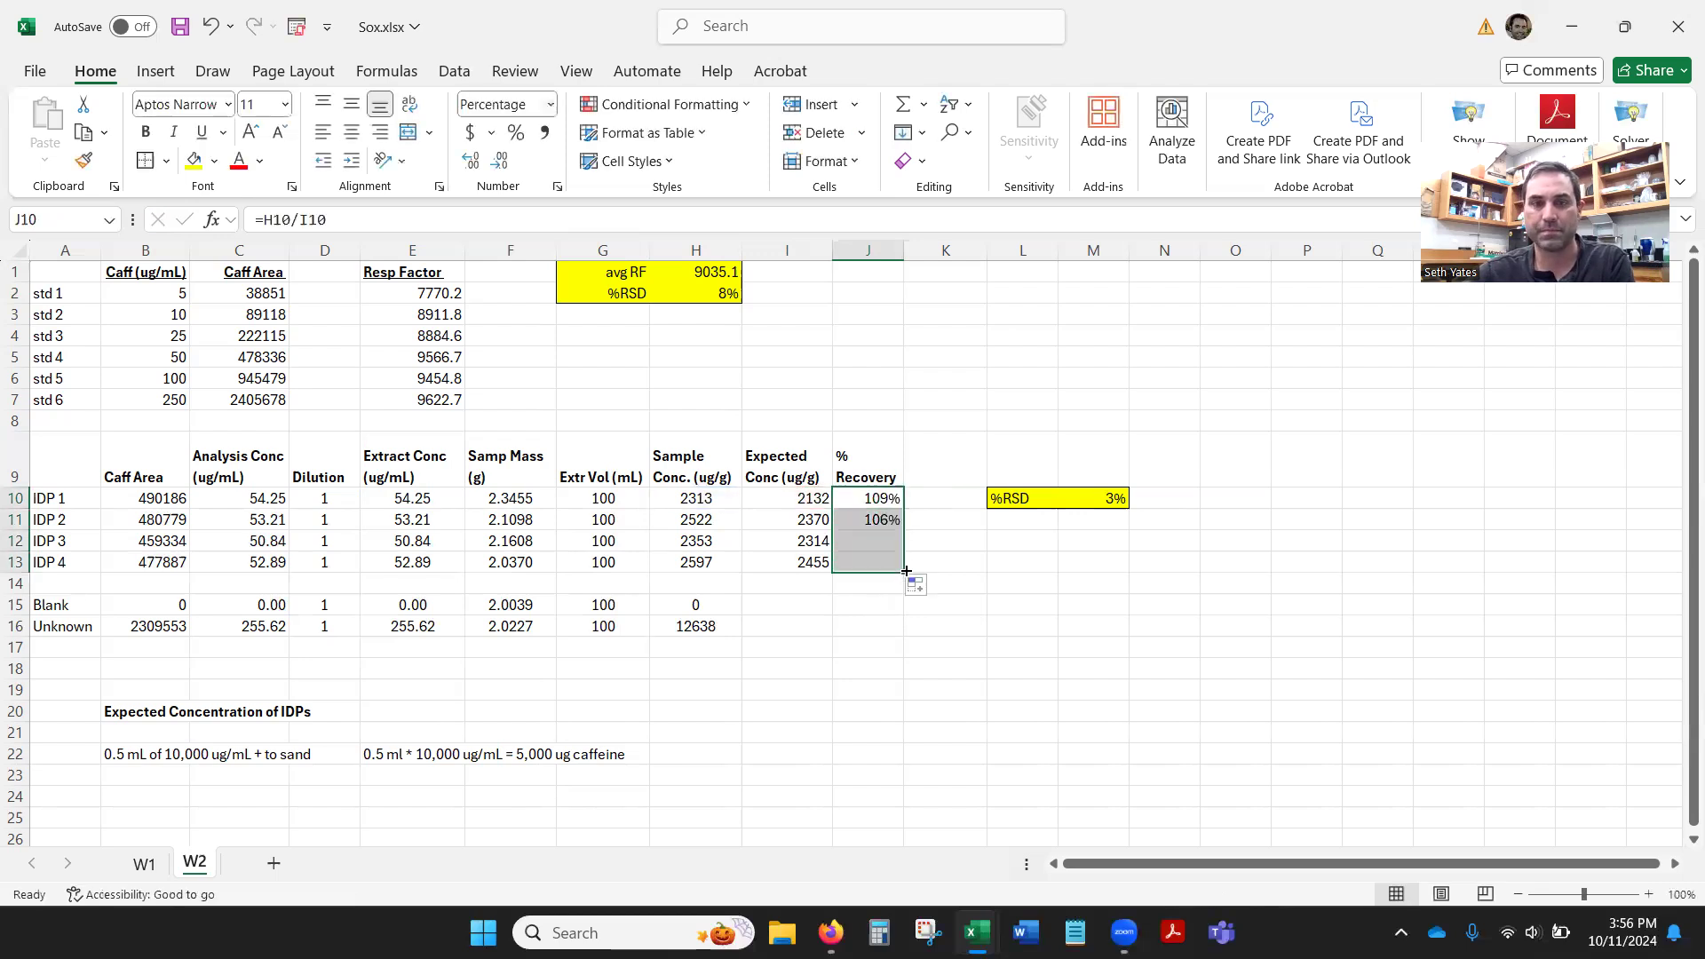
# Examine the %RSD in M10 against the IDP concentrations and recoveries in rows 10 to 13, plus the blank and unknown sample concentrations in H15:H16
pyautogui.click(907, 692)
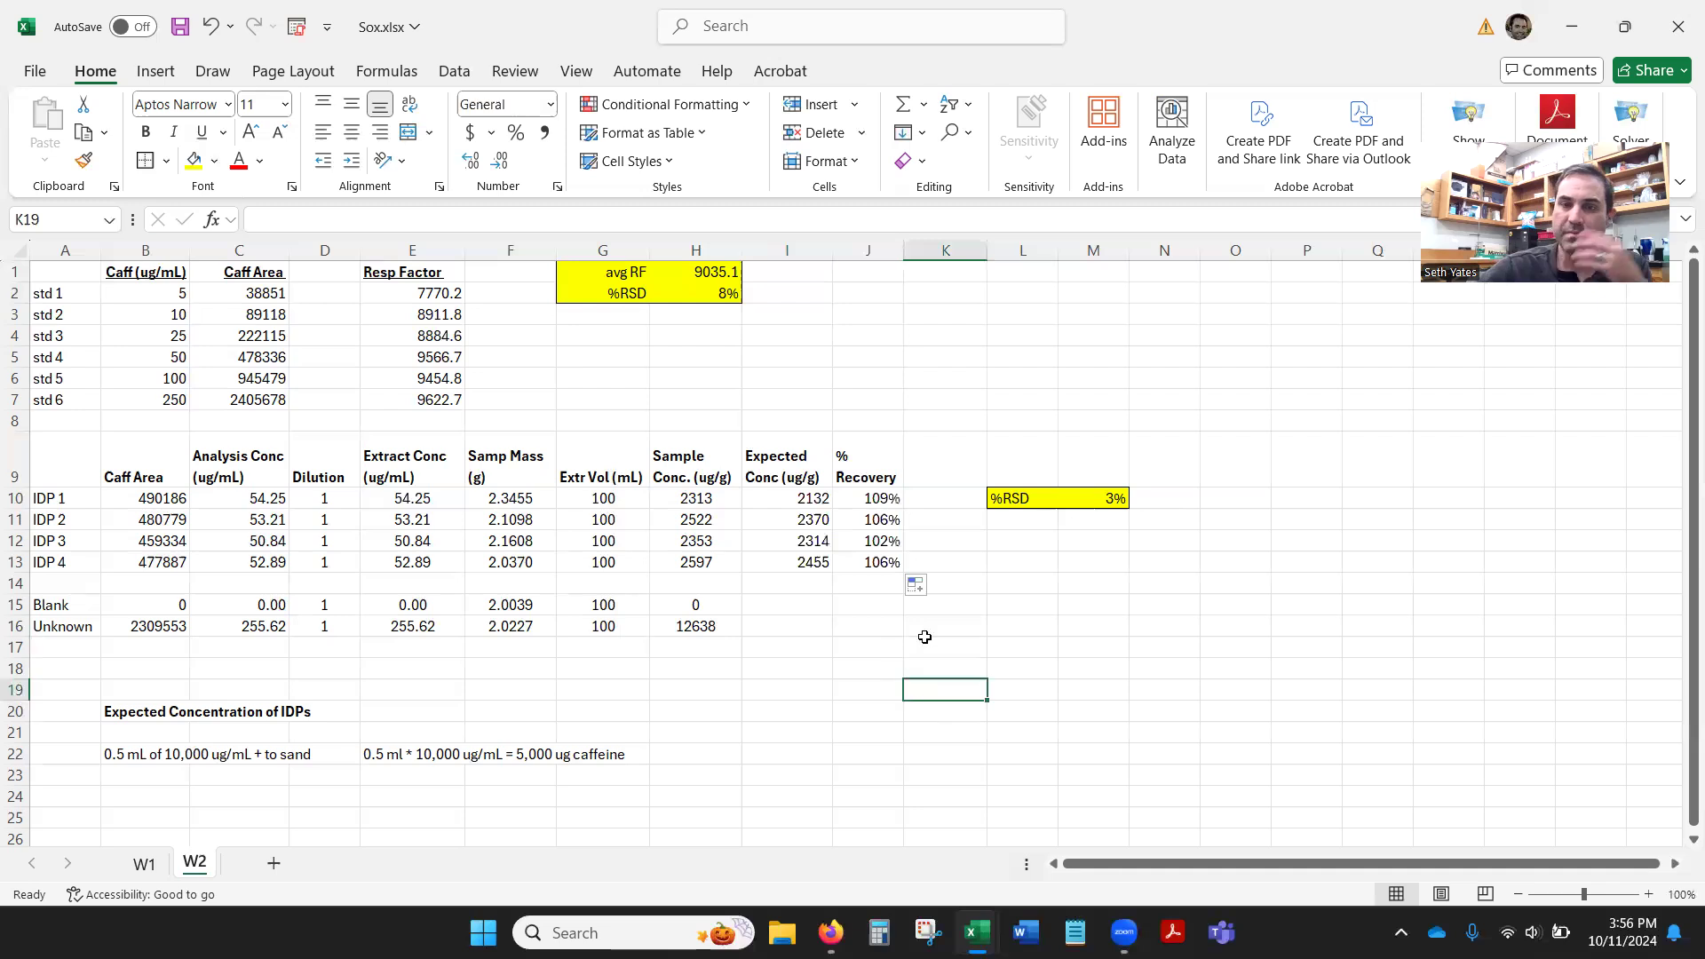
pyautogui.click(1102, 505)
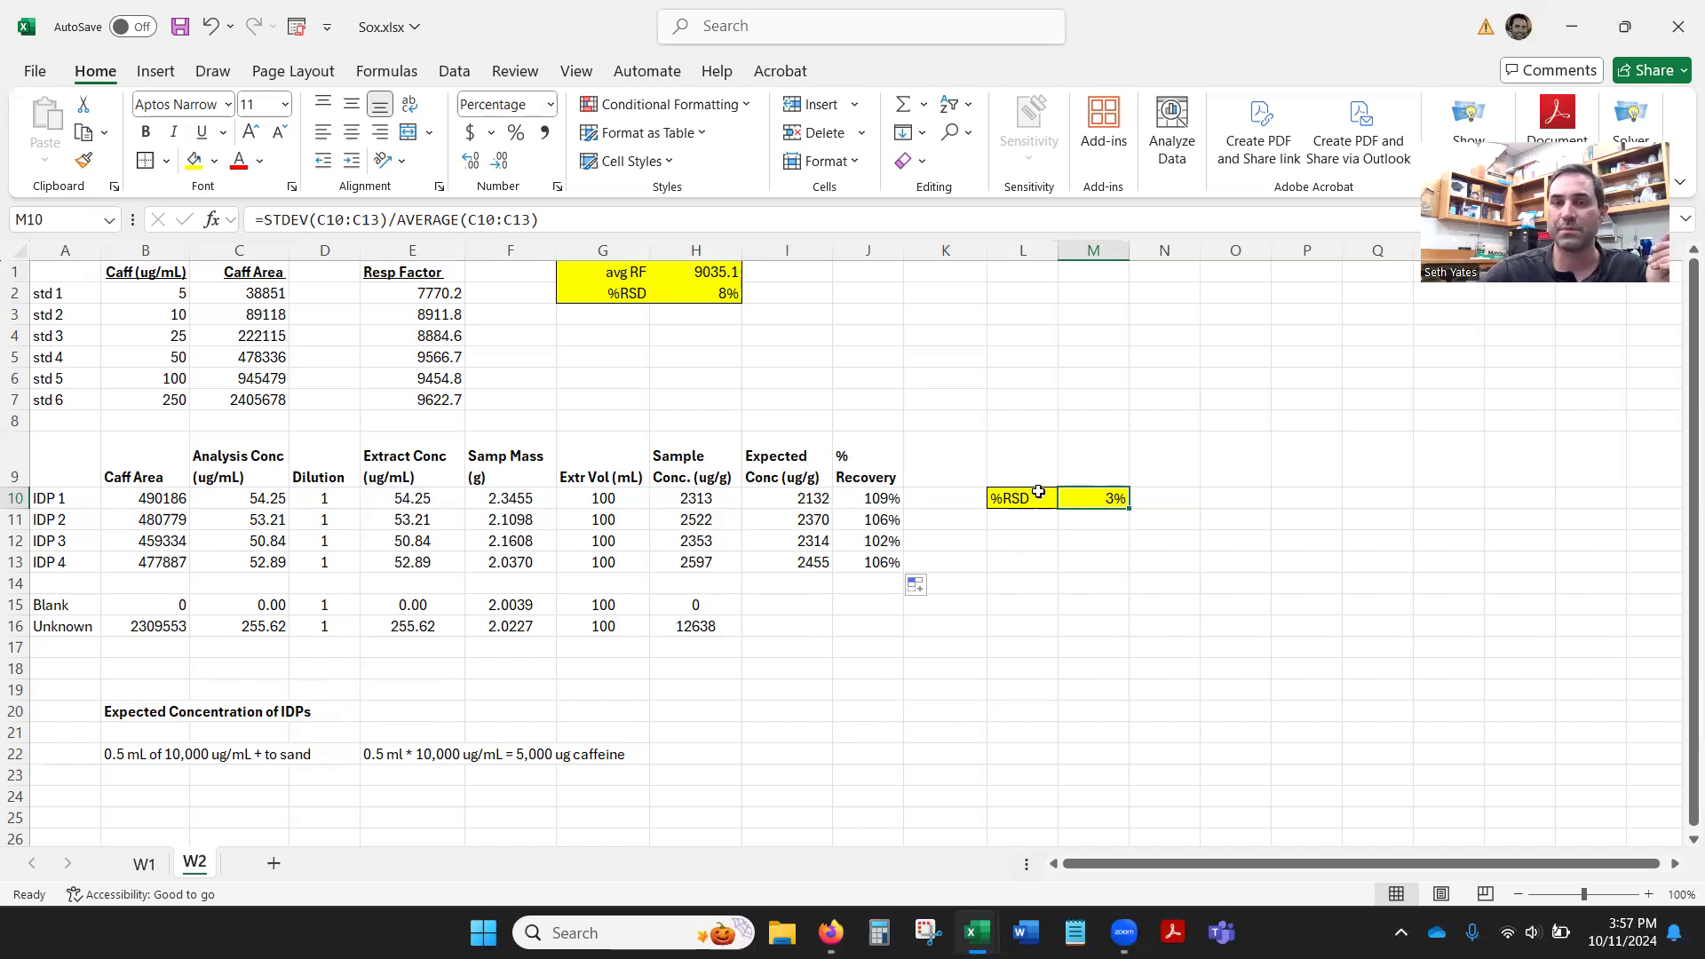
pyautogui.moveTo(898, 495); pyautogui.dragTo(879, 562)
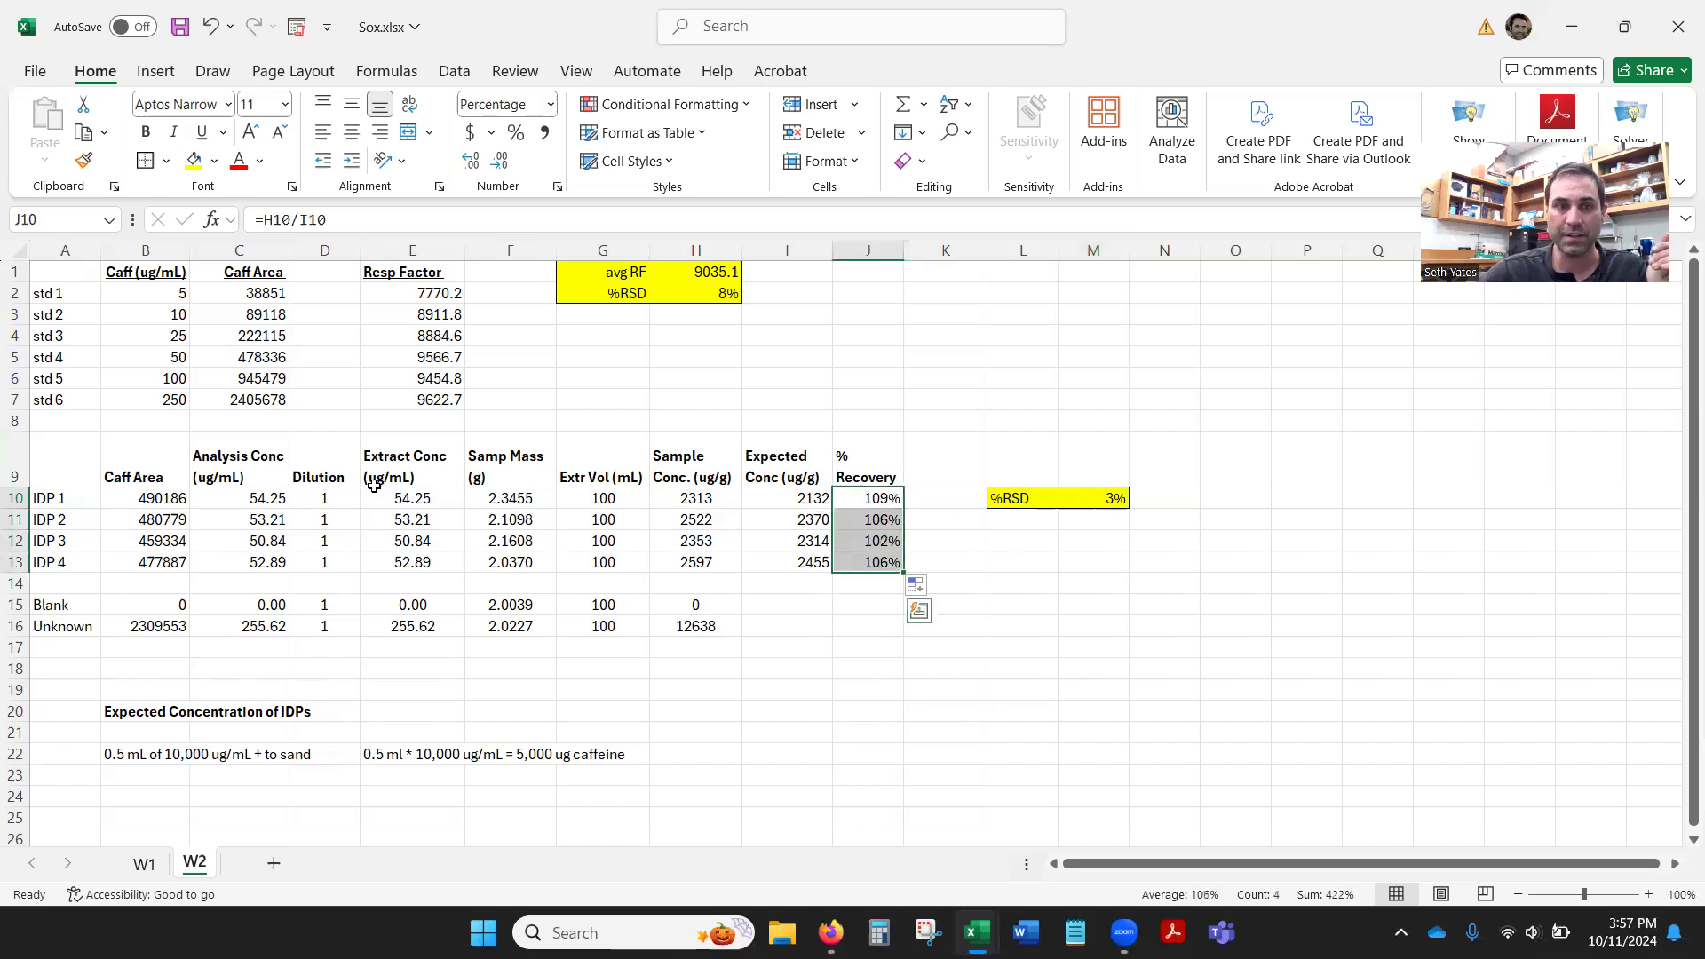
pyautogui.moveTo(262, 494); pyautogui.dragTo(267, 567)
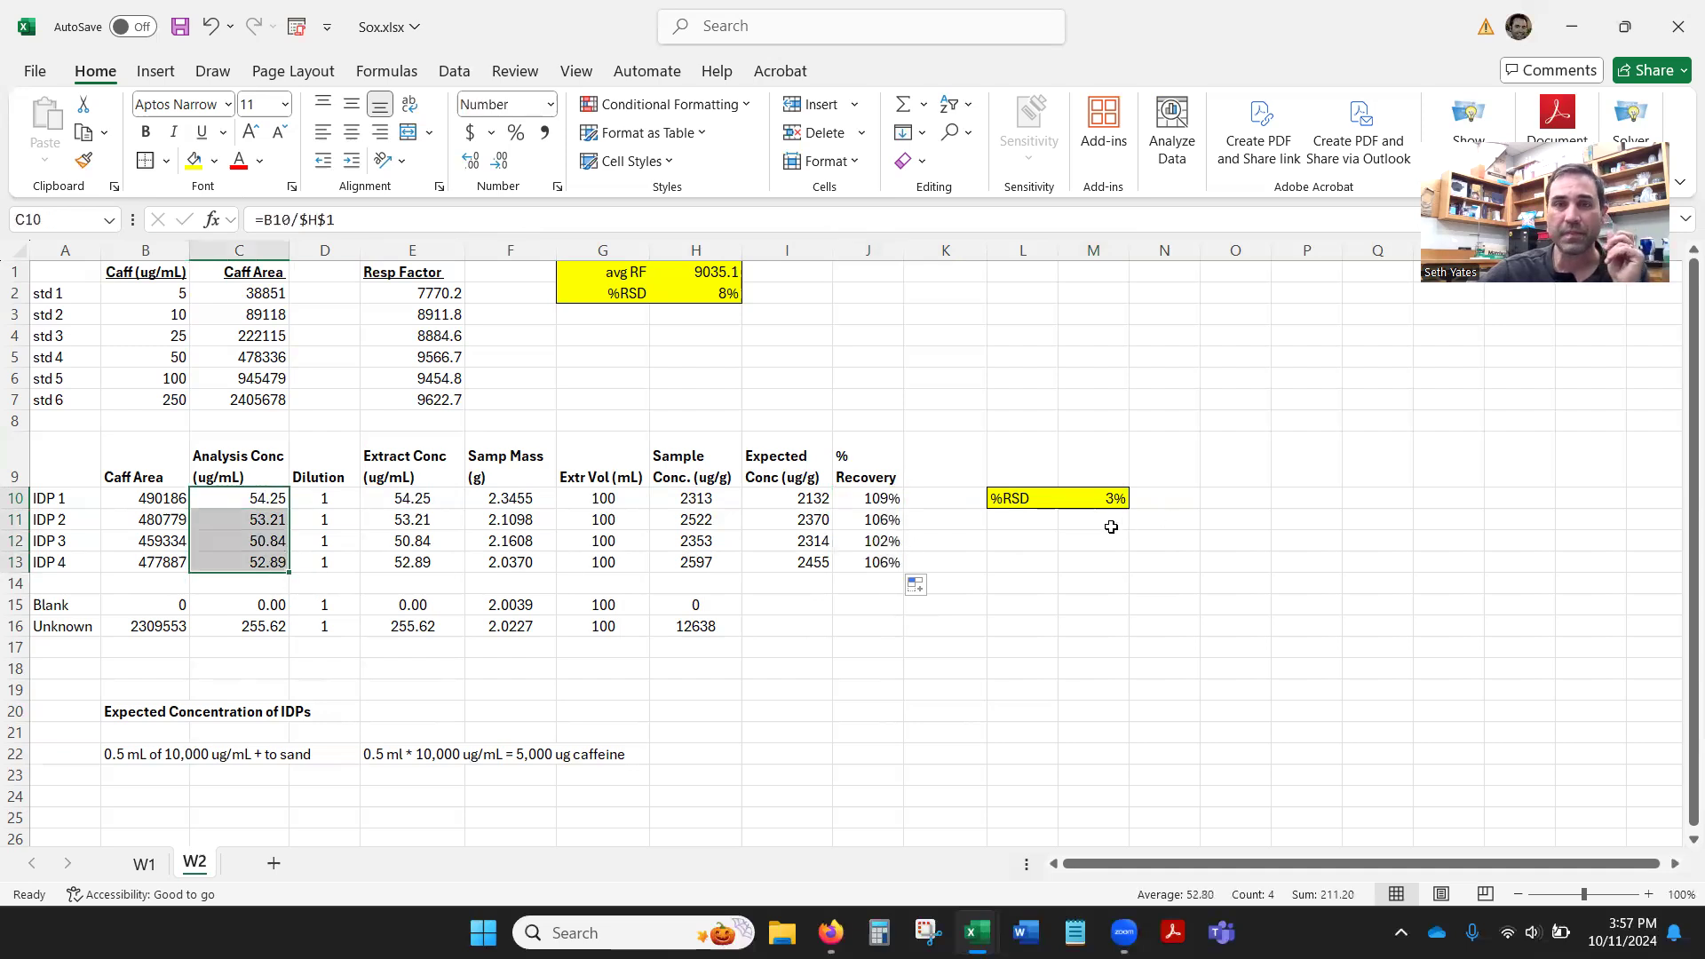
pyautogui.click(870, 516)
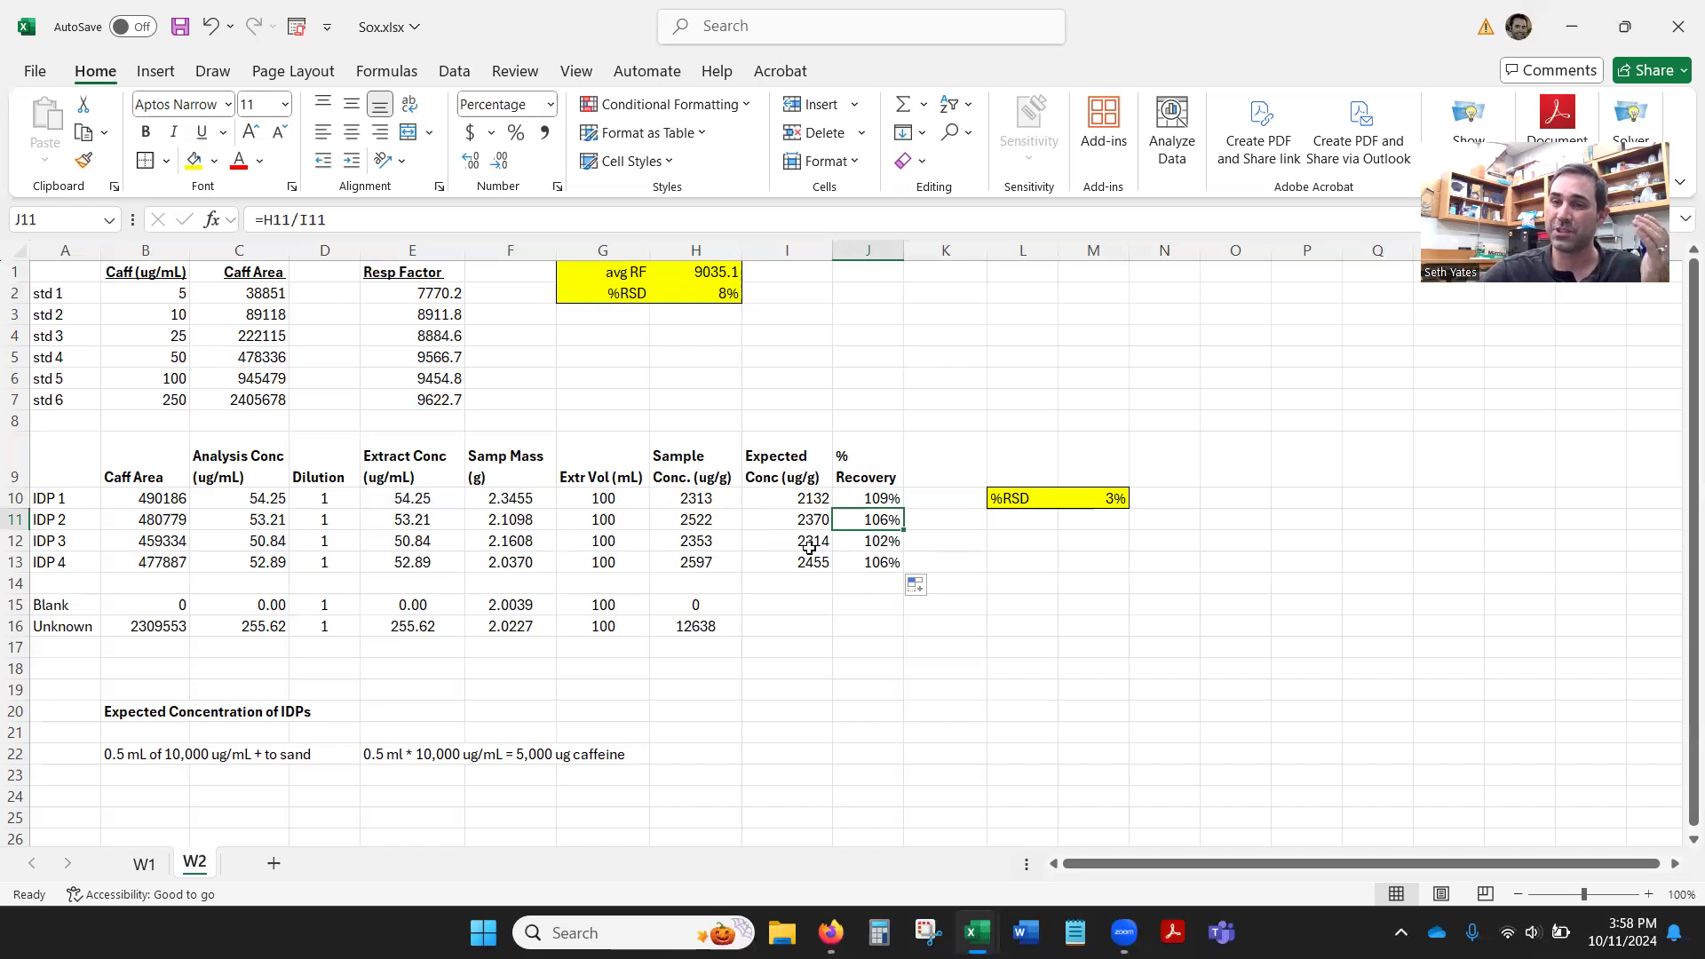
pyautogui.click(264, 500)
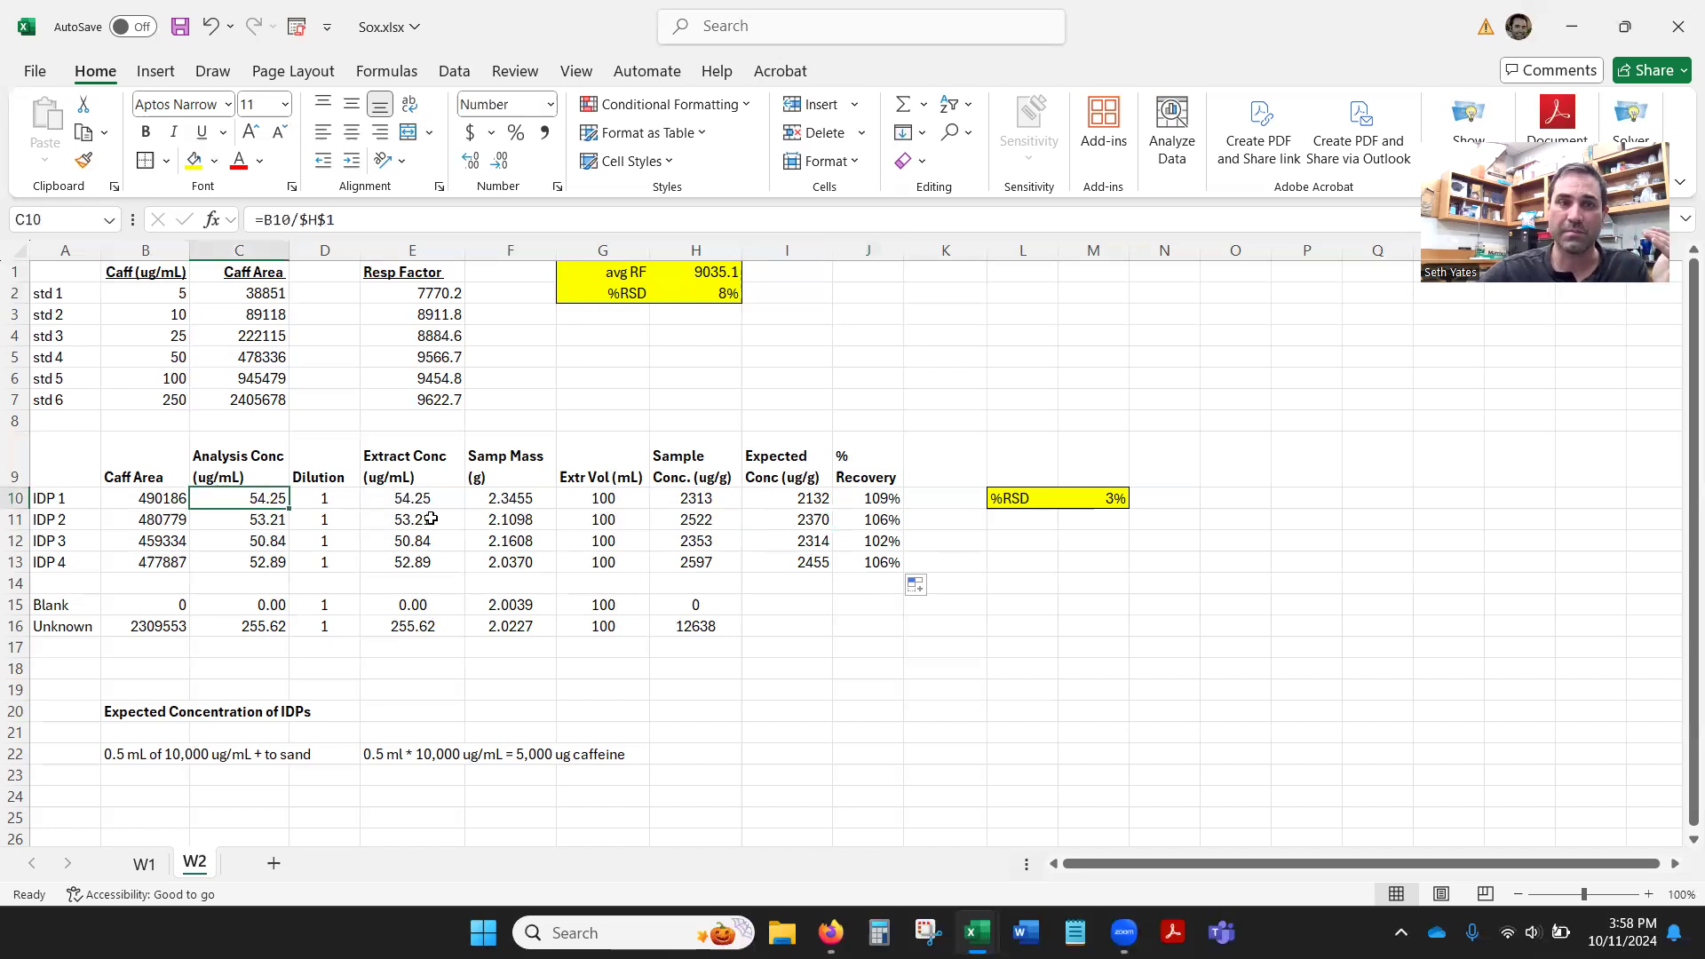
pyautogui.moveTo(422, 504); pyautogui.dragTo(422, 555)
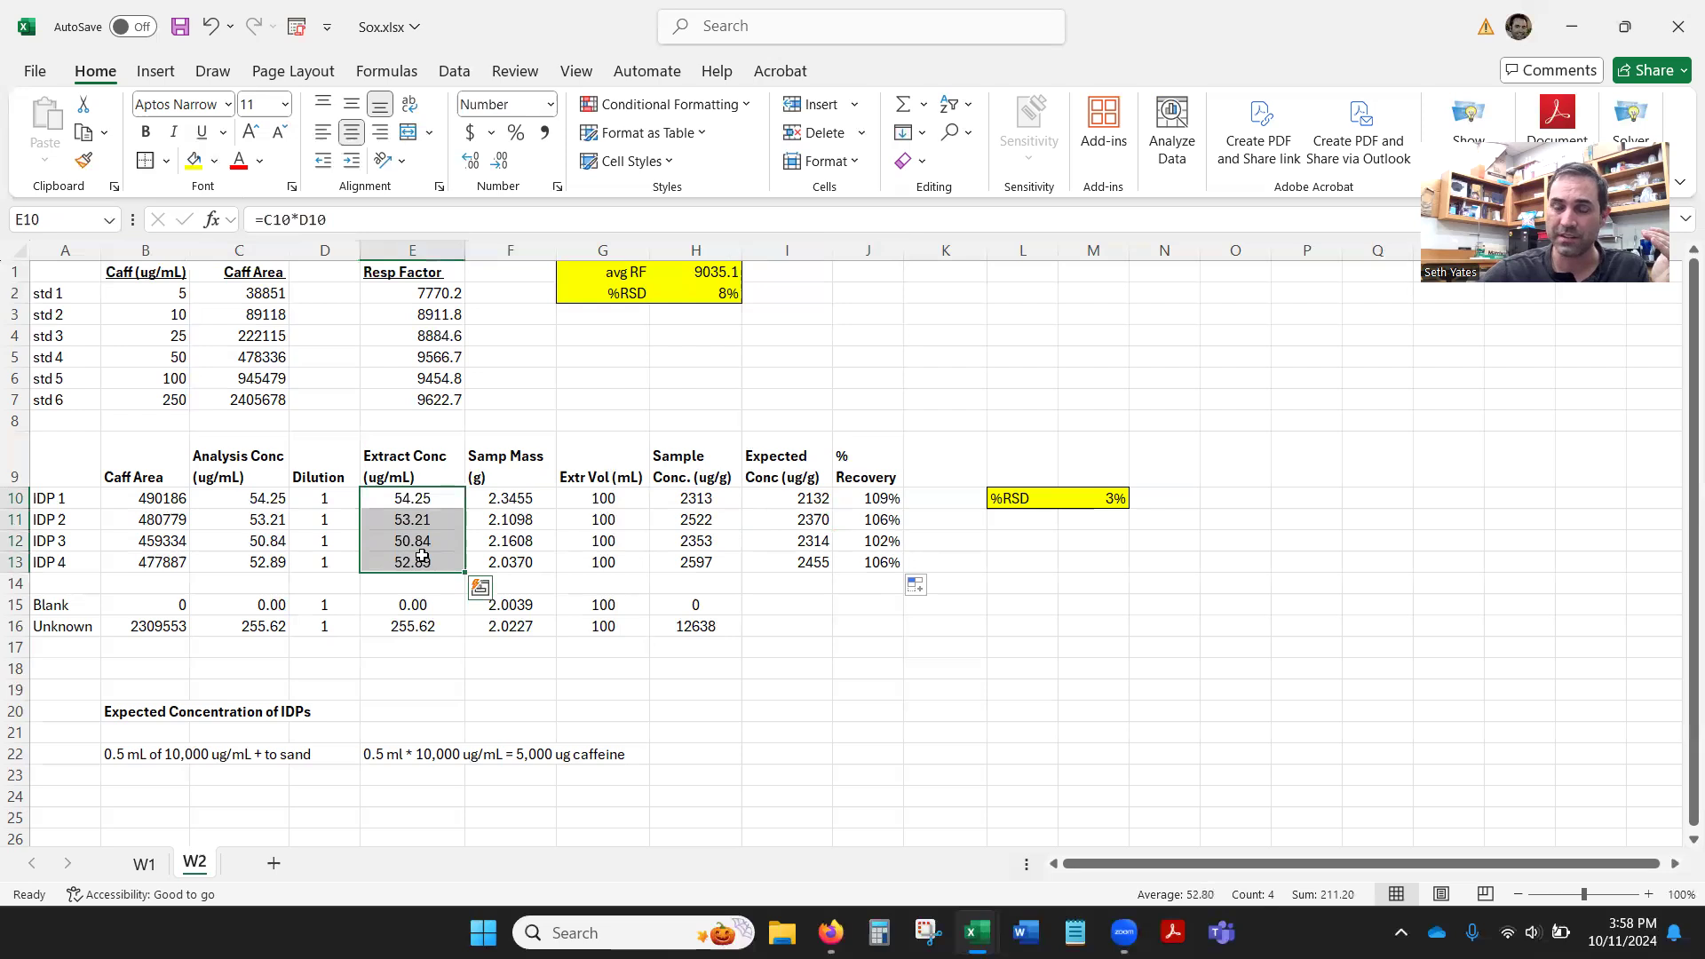
pyautogui.moveTo(879, 493); pyautogui.dragTo(880, 554)
pyautogui.click(975, 544)
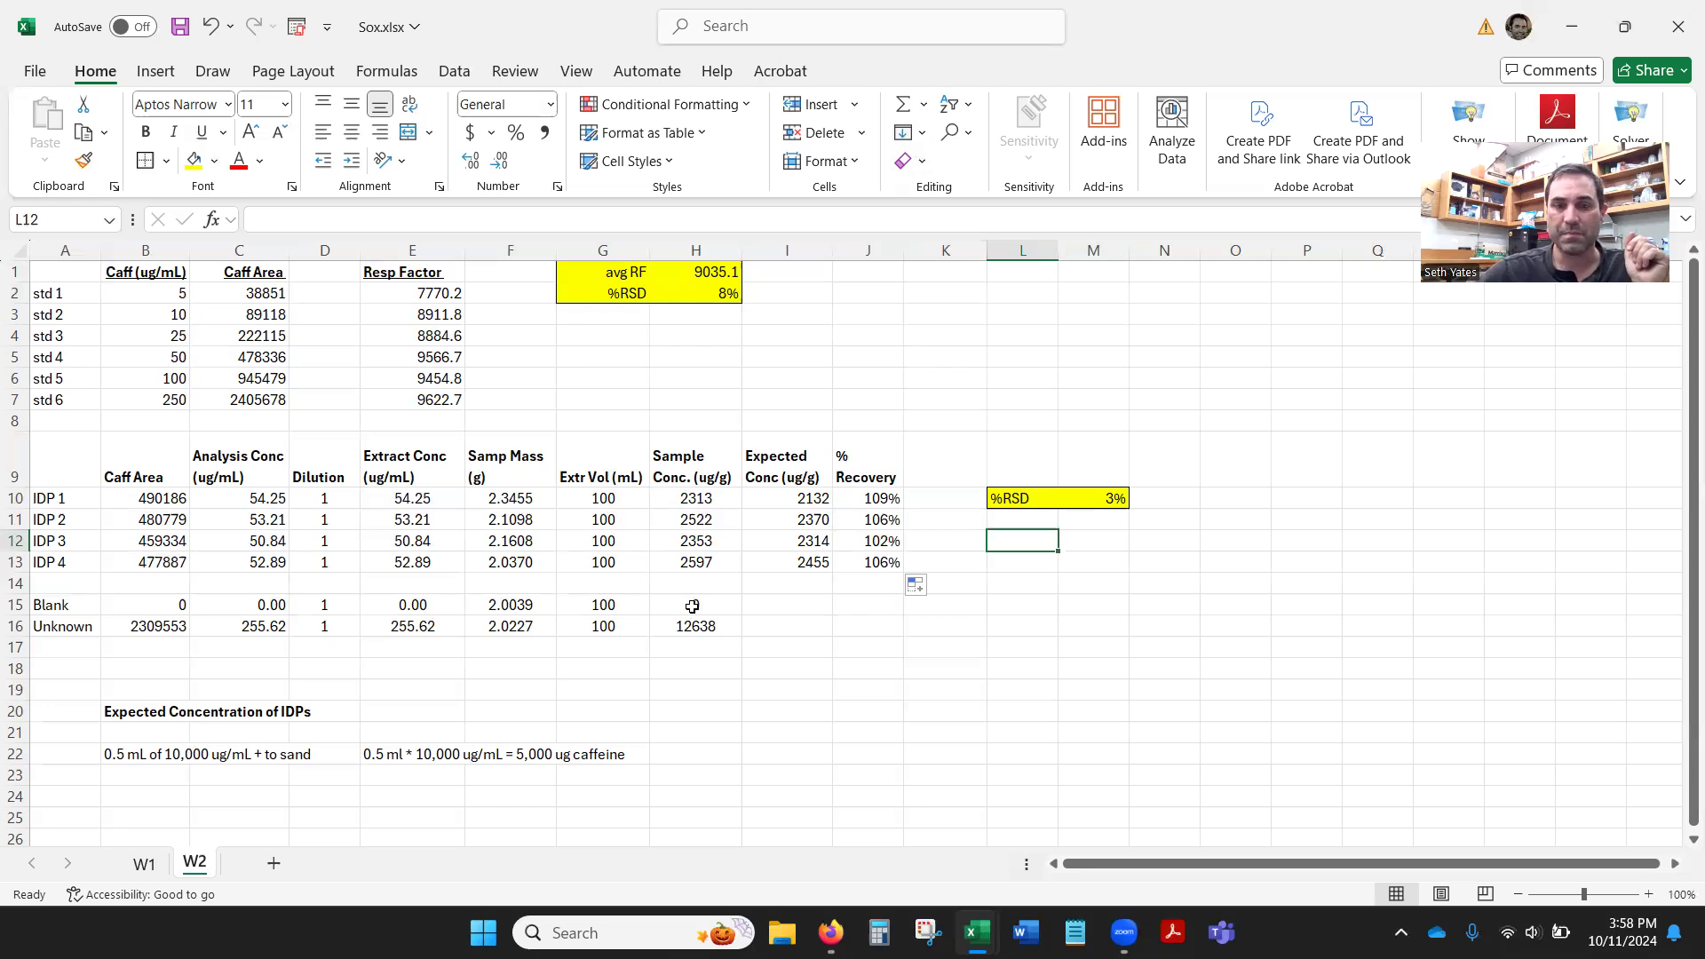
pyautogui.moveTo(695, 604); pyautogui.dragTo(700, 627)
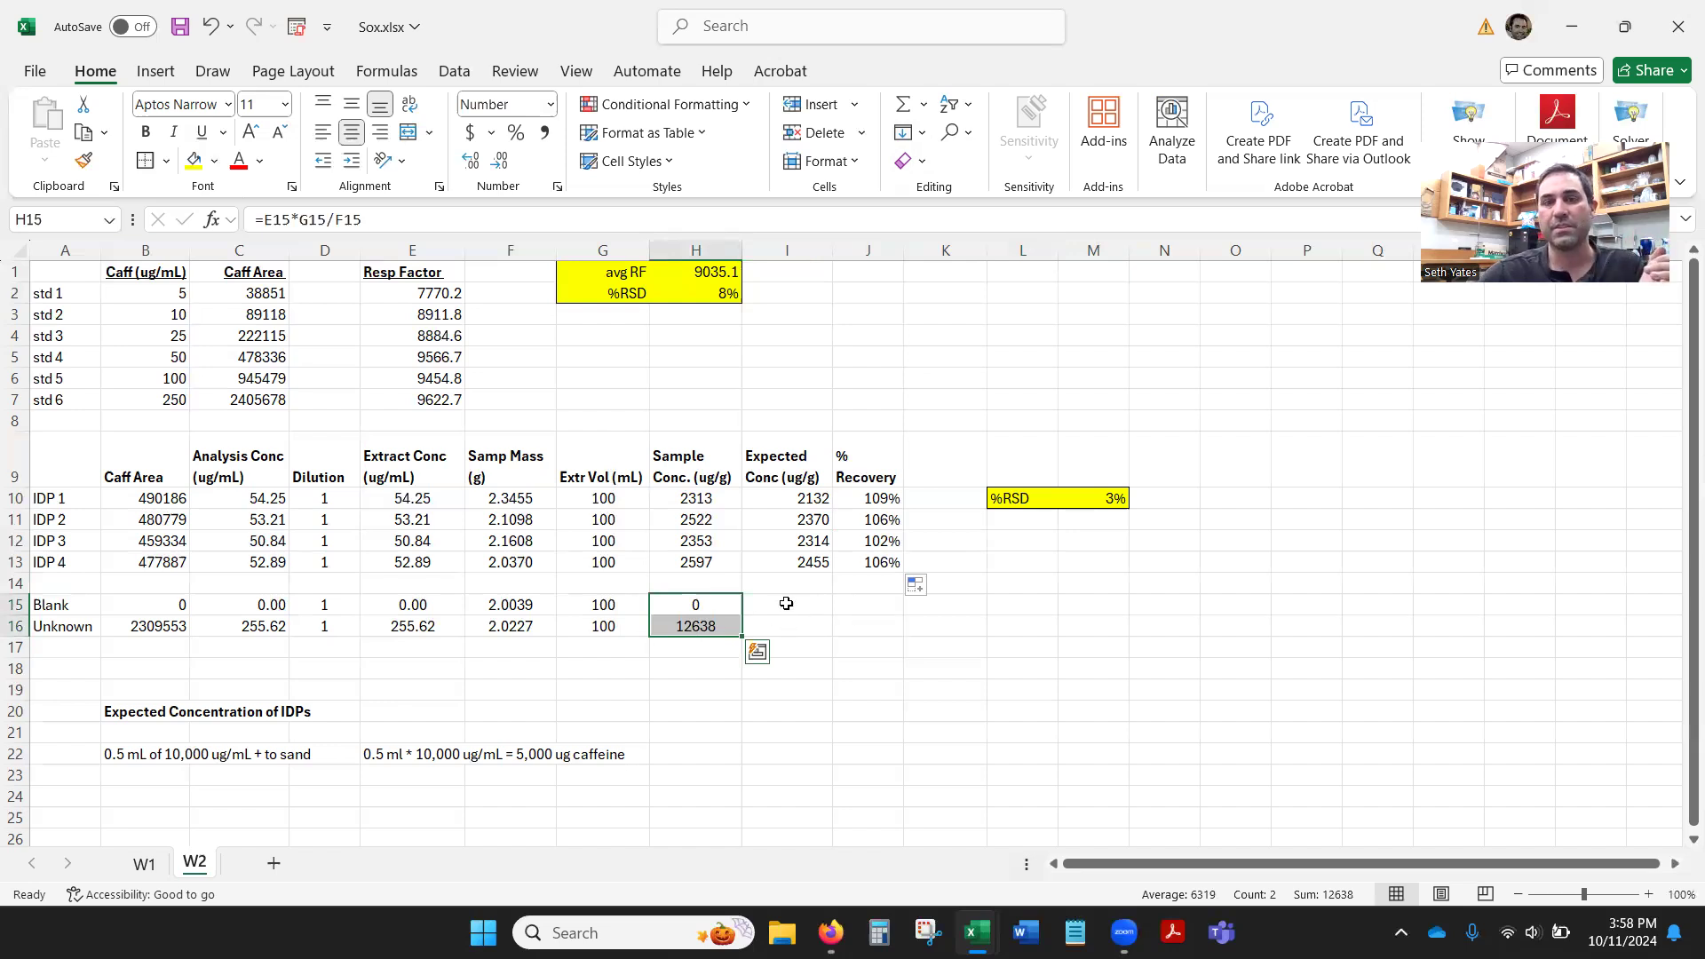
pyautogui.click(715, 625)
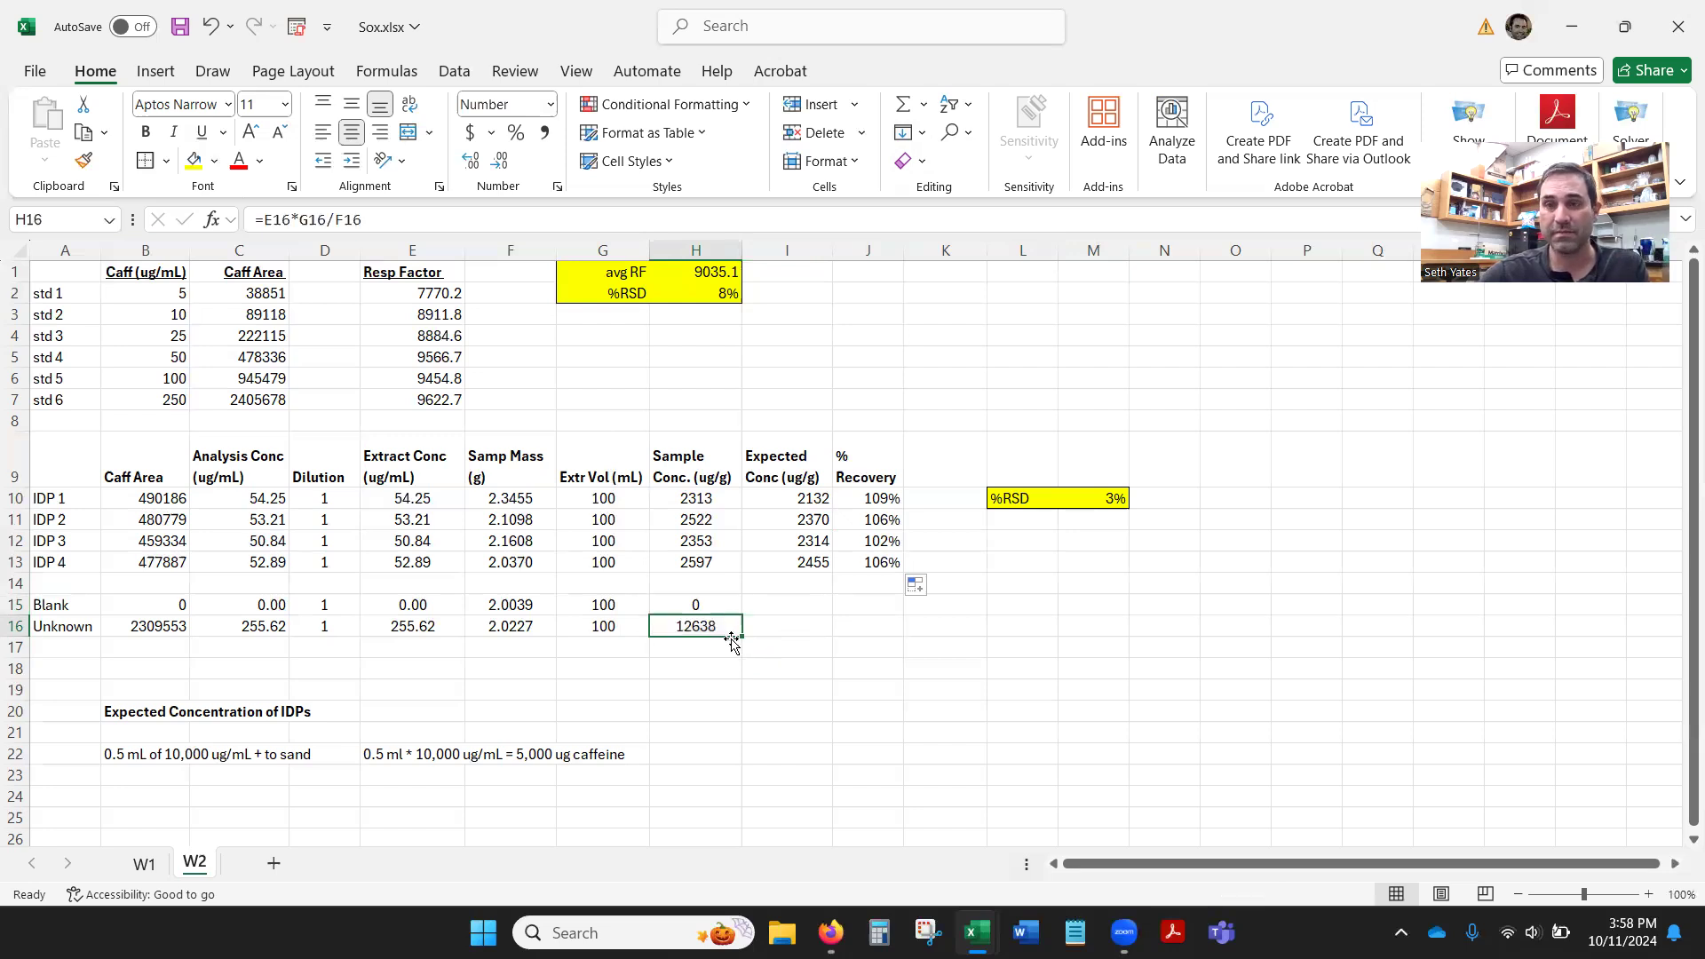